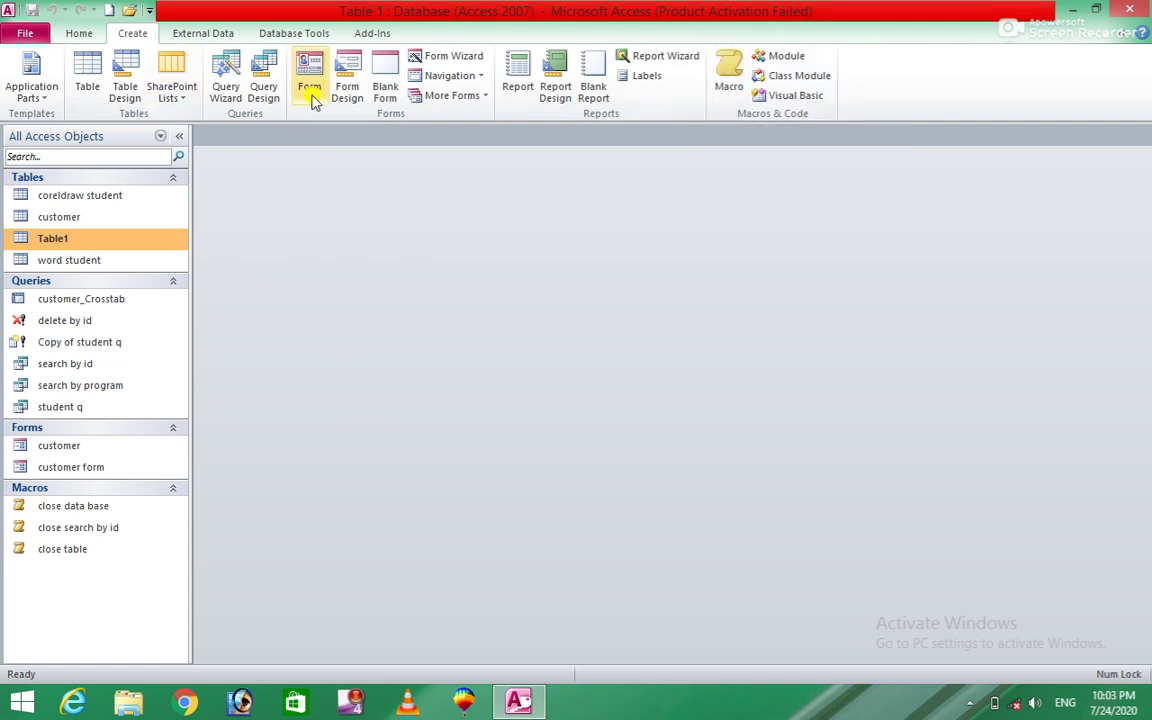
Create a blank form and place a tab control with two pages on it
click(385, 80)
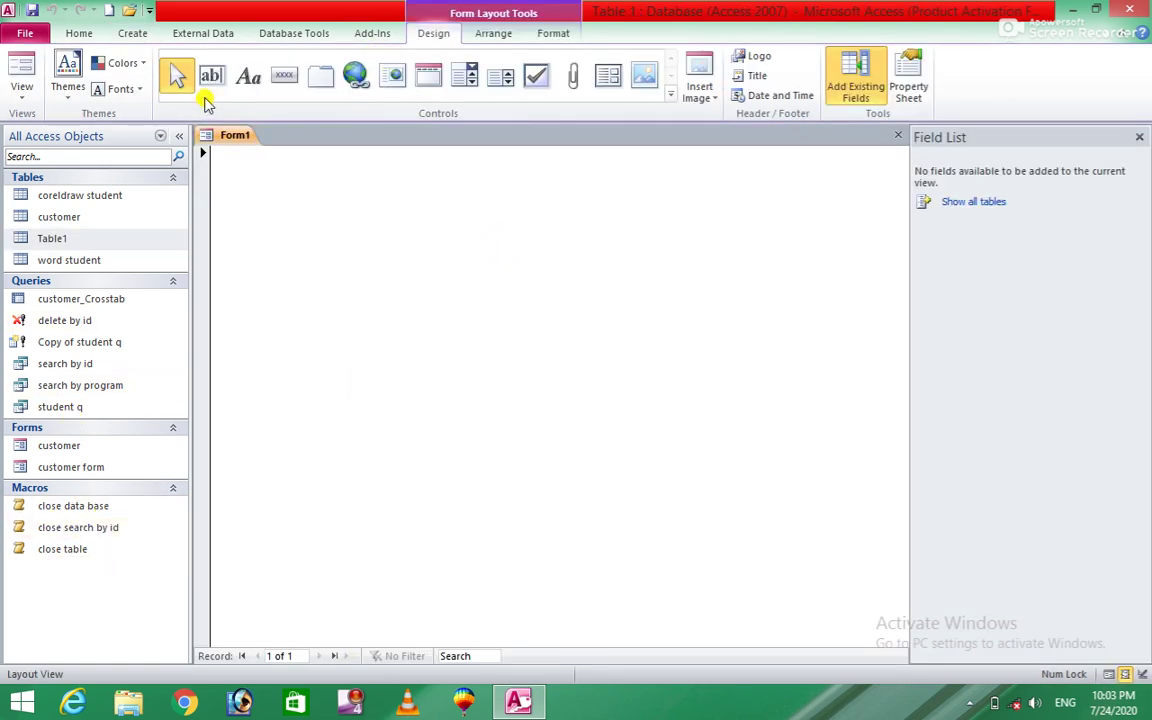
click(318, 80)
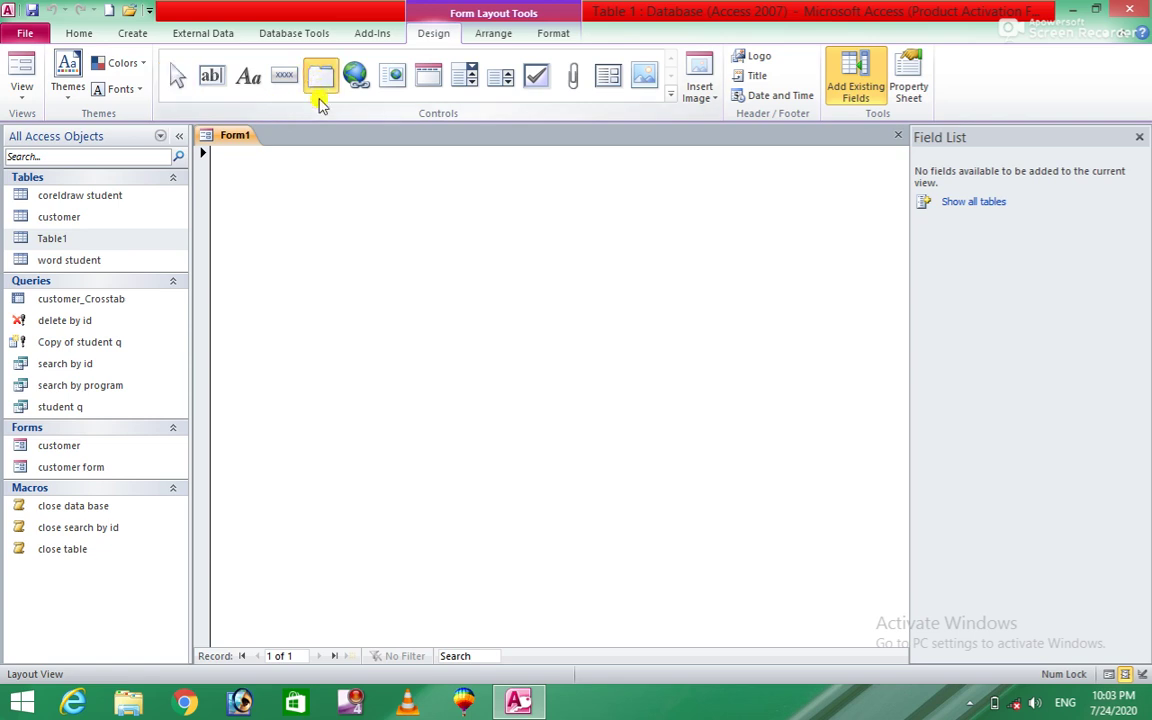
click(582, 322)
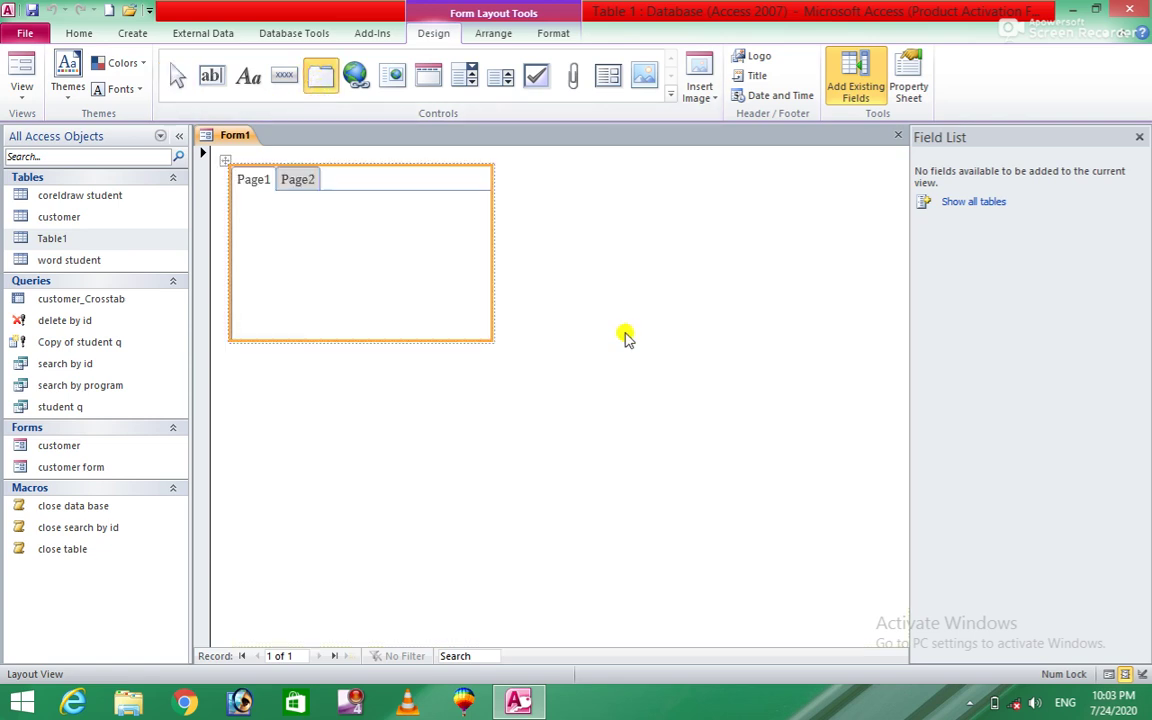
Show the properties of the tab control's first page in place of the field list and name the page queries1
right_click(258, 186)
click(257, 185)
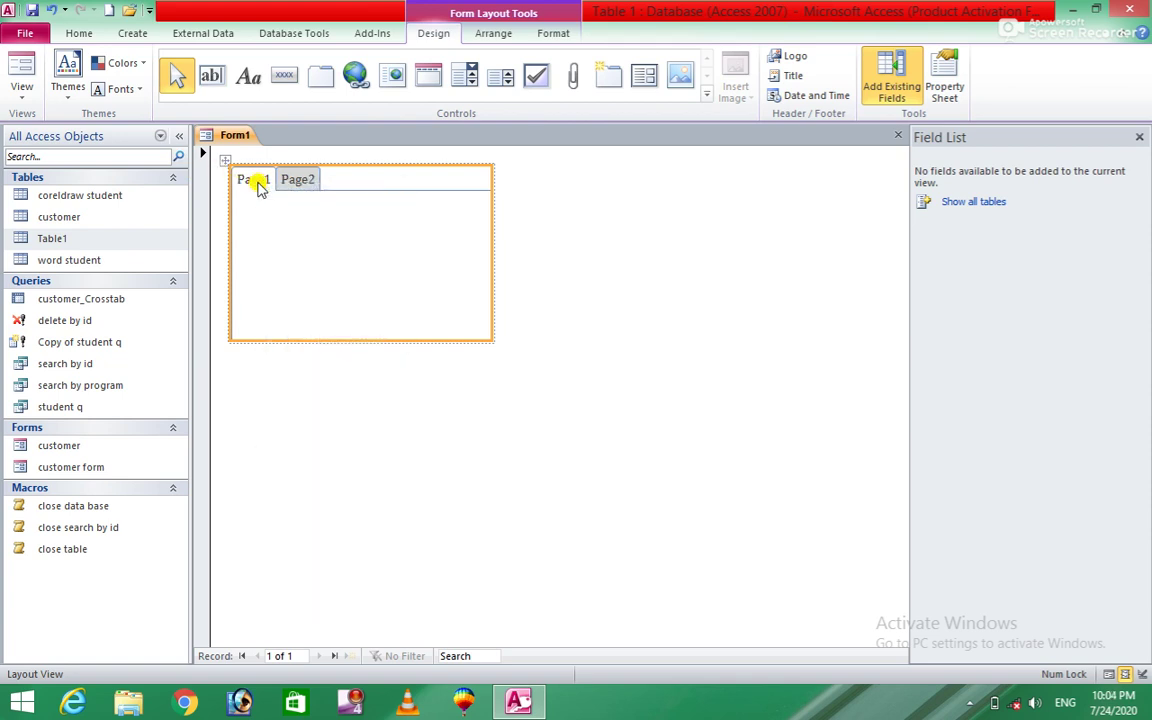
click(1140, 136)
click(948, 80)
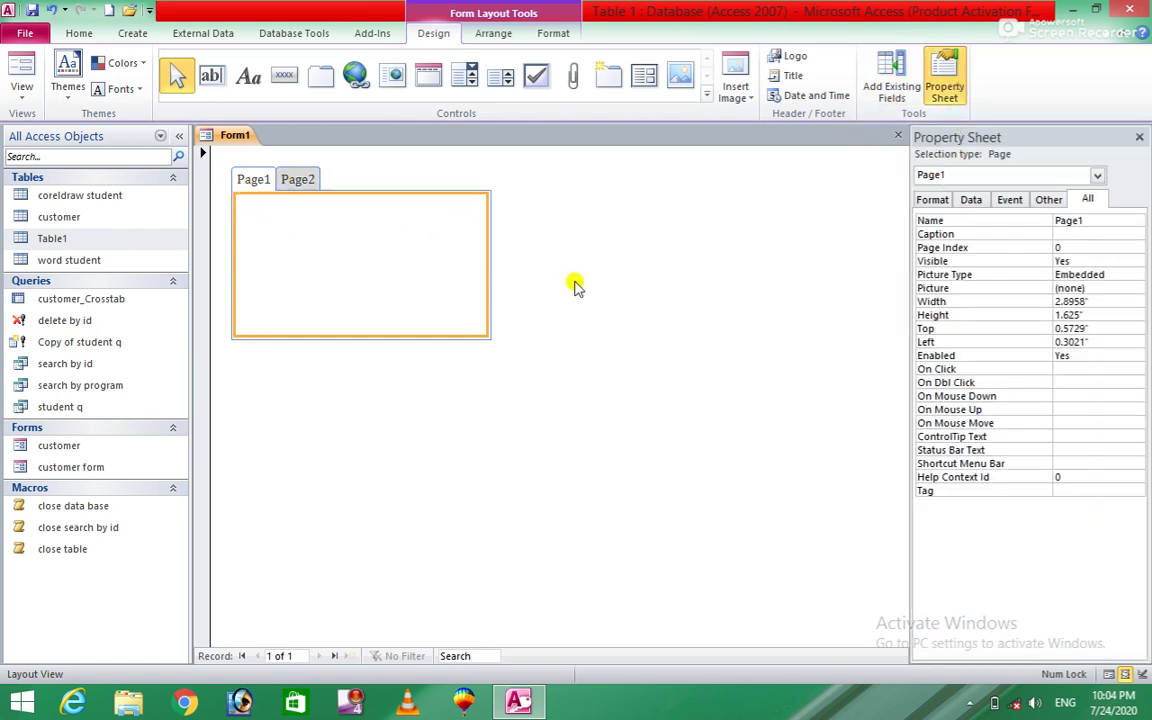
click(1108, 221)
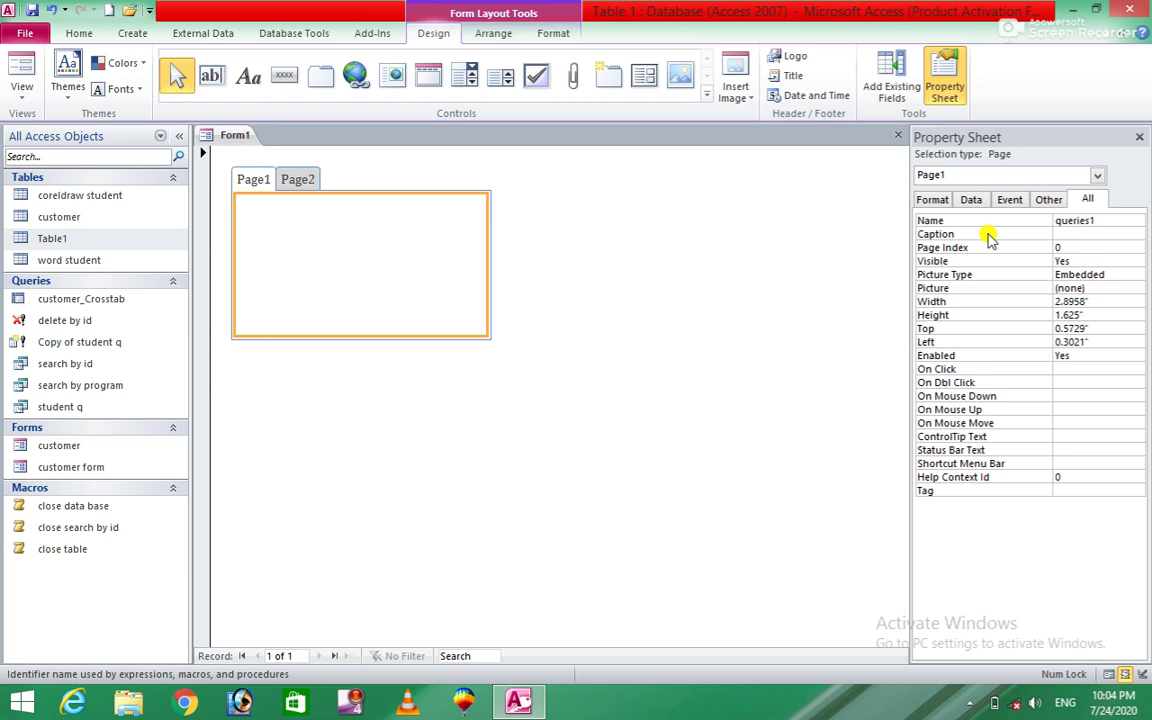
click(987, 236)
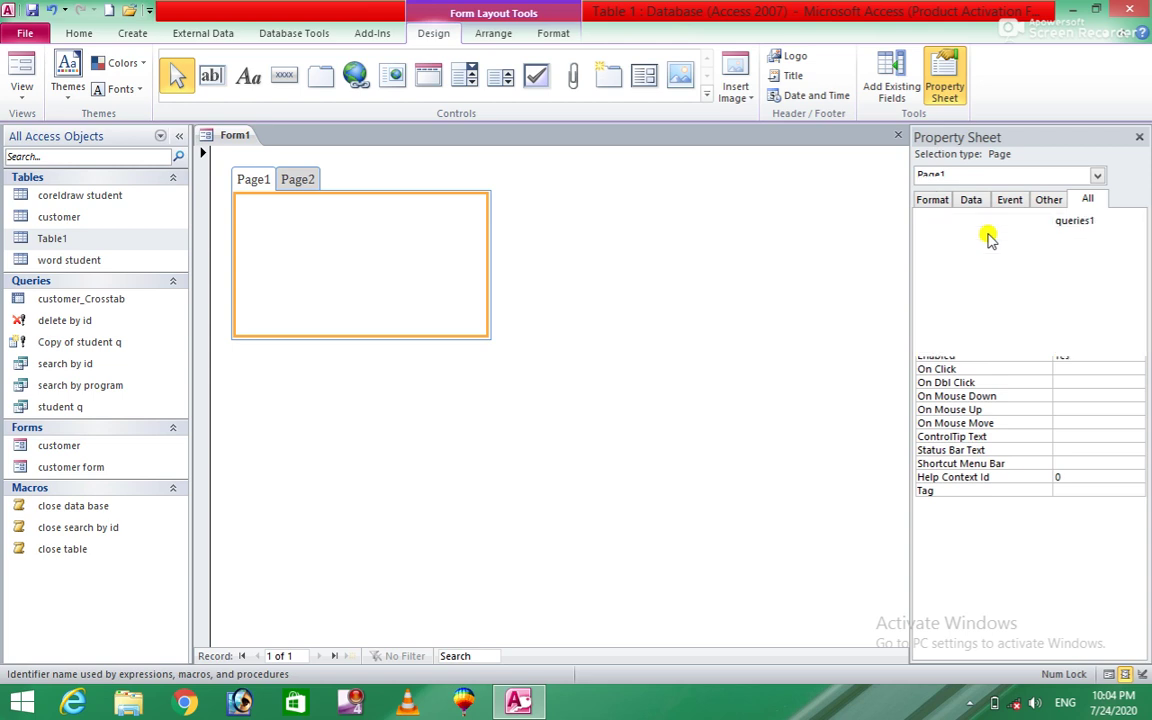
Set the name of the tab control's second page to form1
click(314, 181)
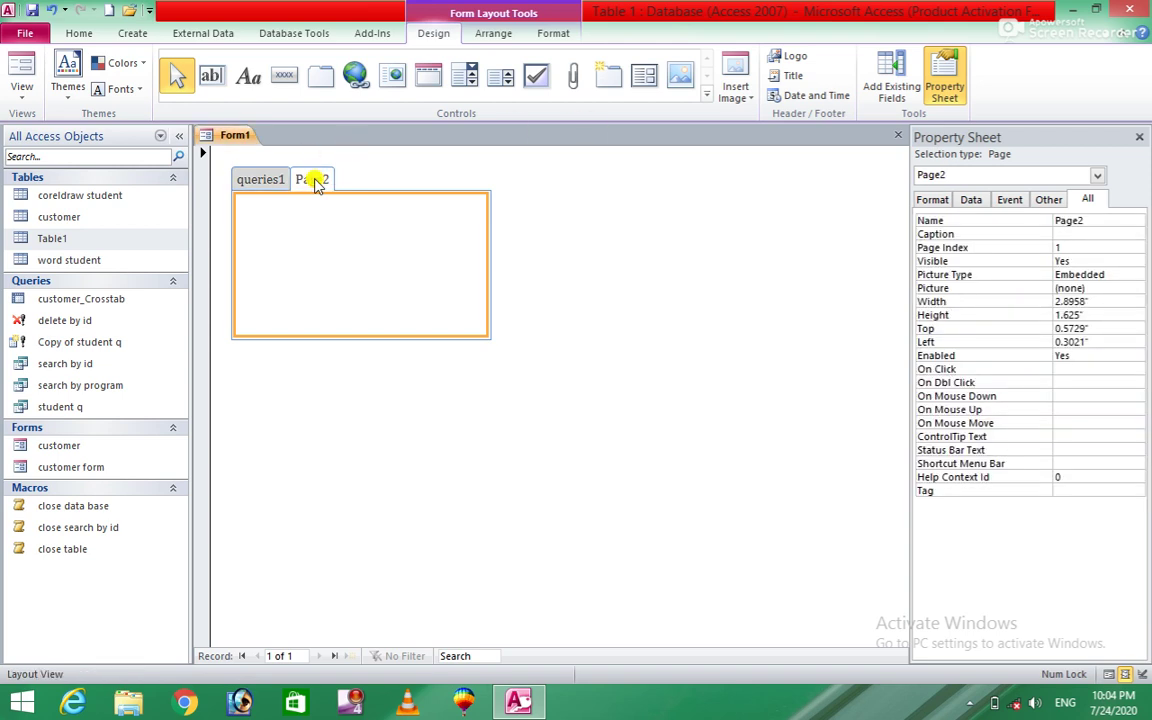
click(1100, 220)
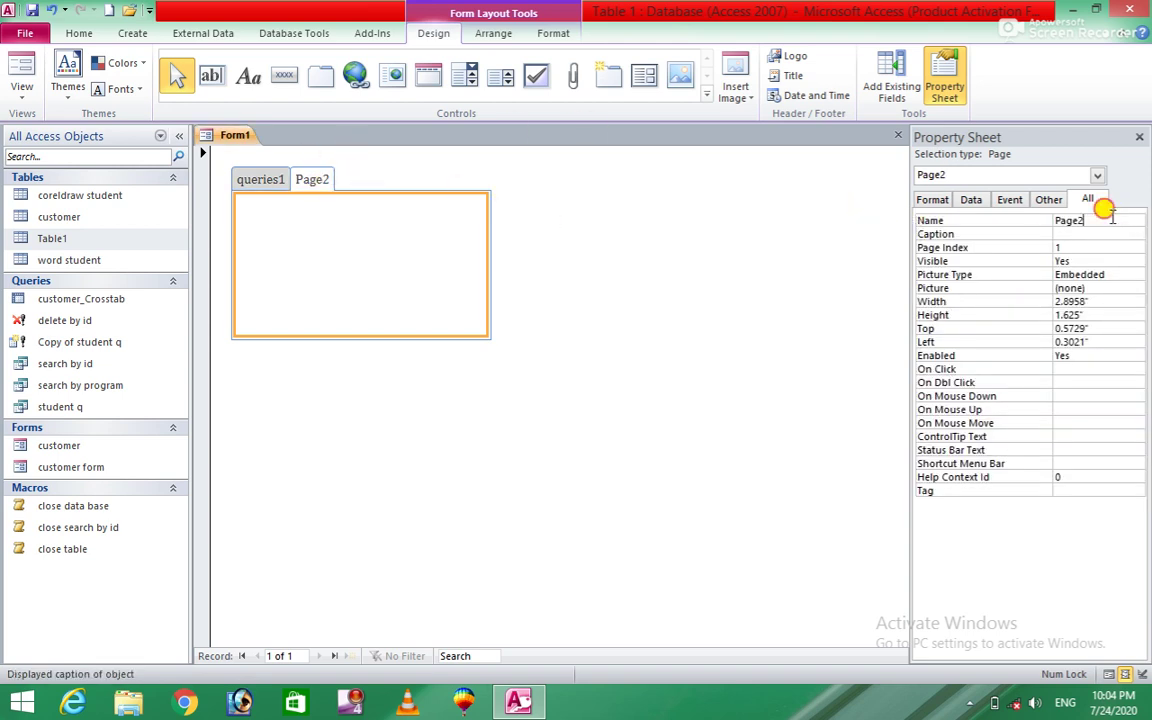
click(958, 225)
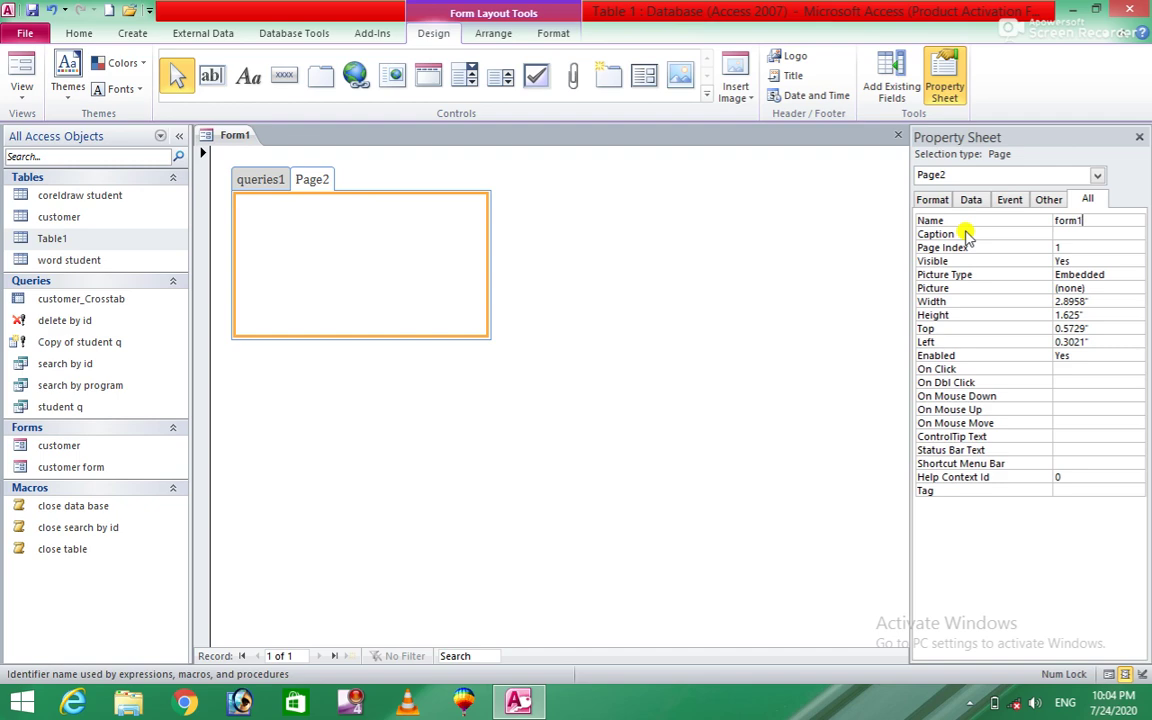
click(966, 234)
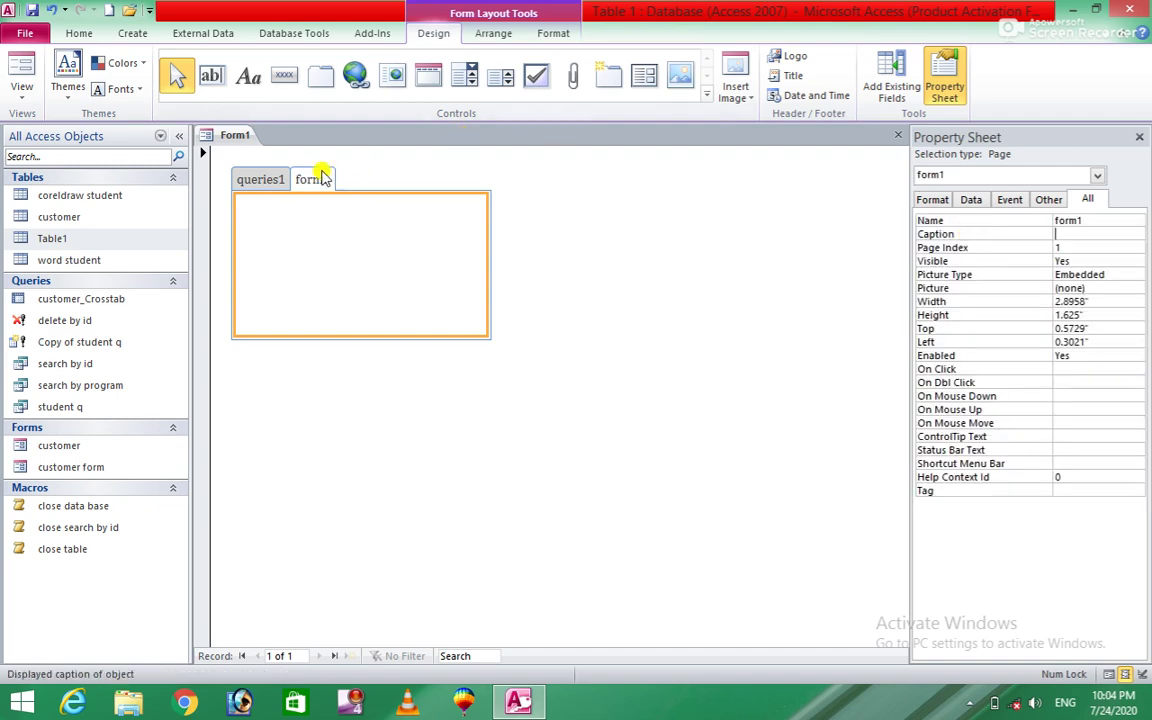
Add a command button to the queries1 page and assign it the Run Query action from the Miscellaneous category
click(265, 175)
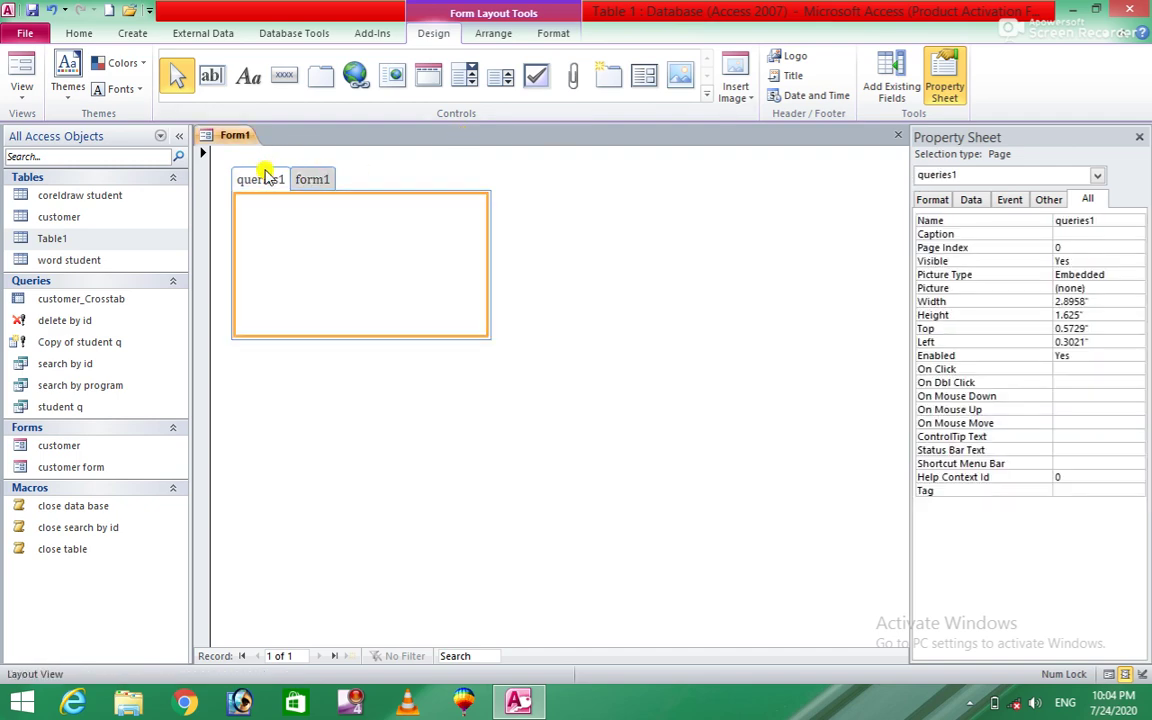
click(285, 77)
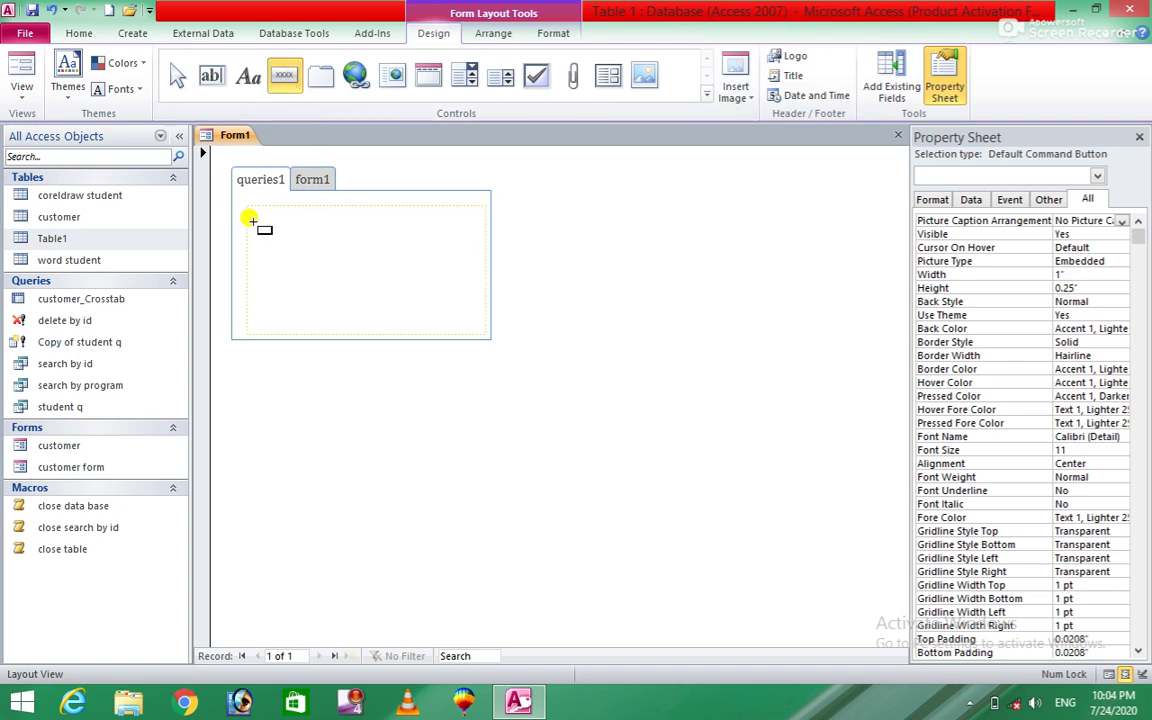
click(375, 270)
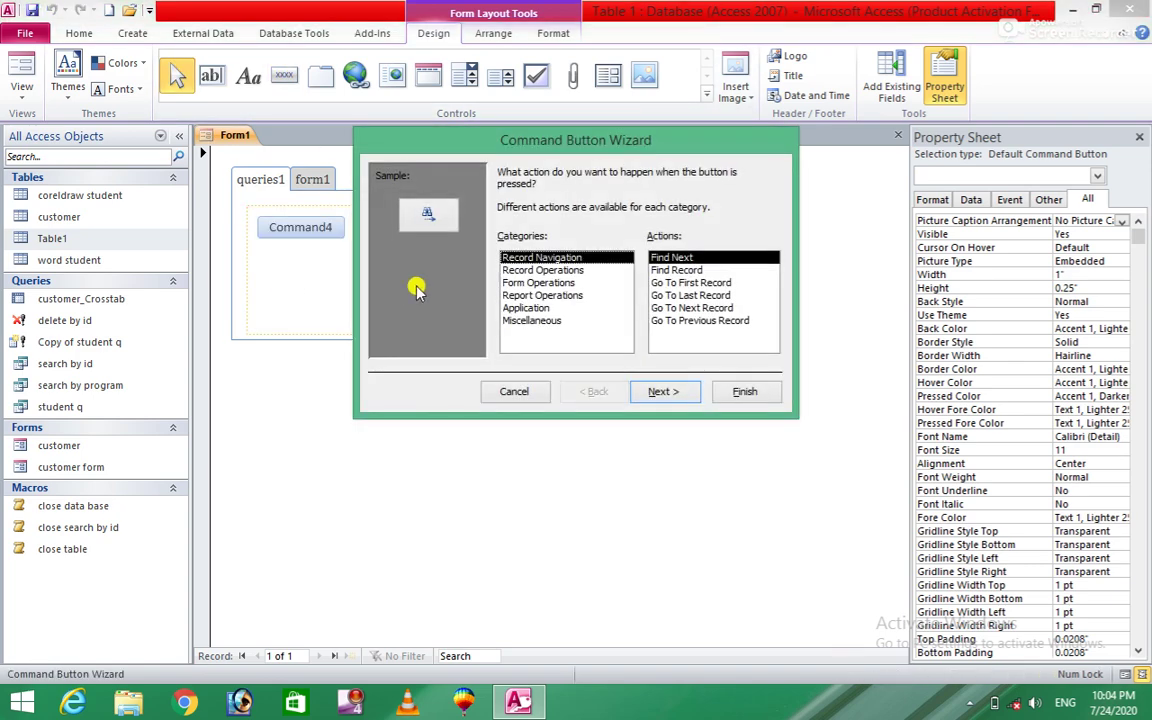
click(530, 320)
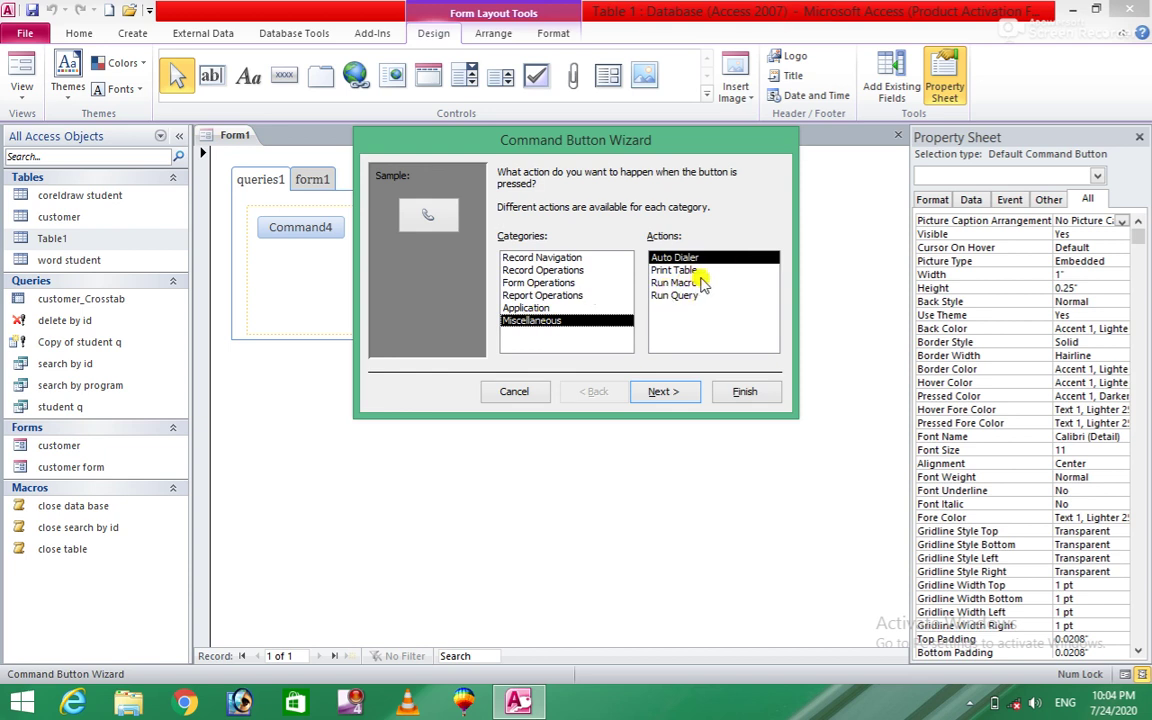
click(673, 296)
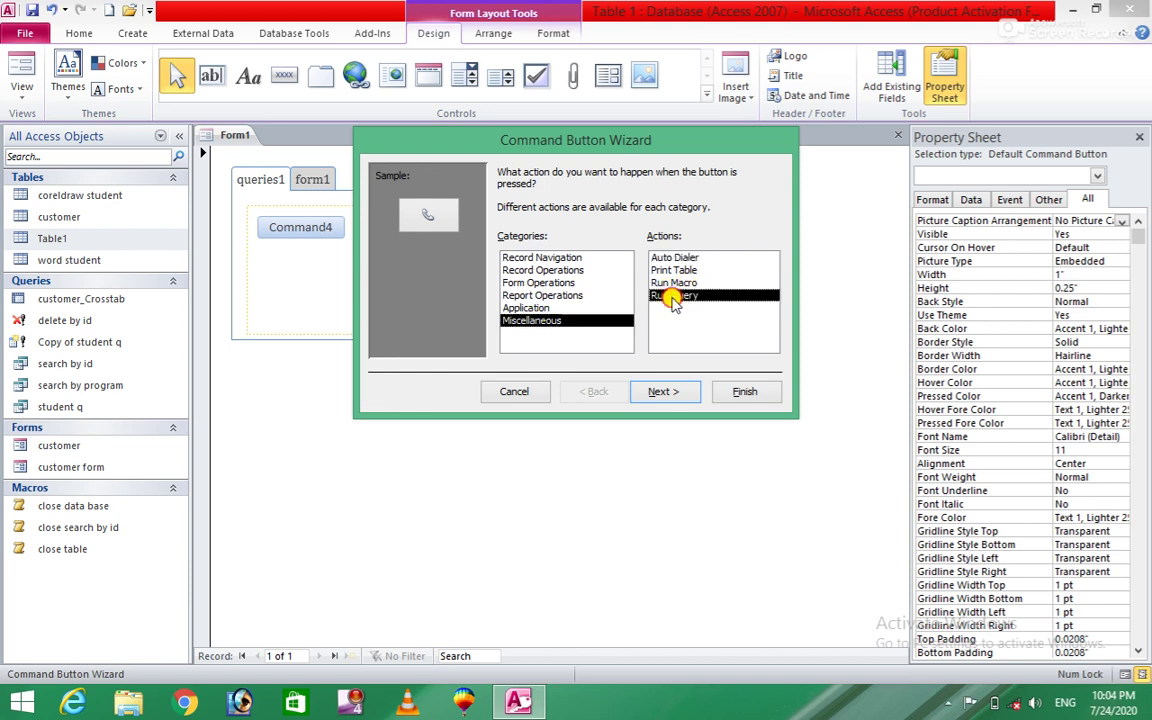
click(662, 393)
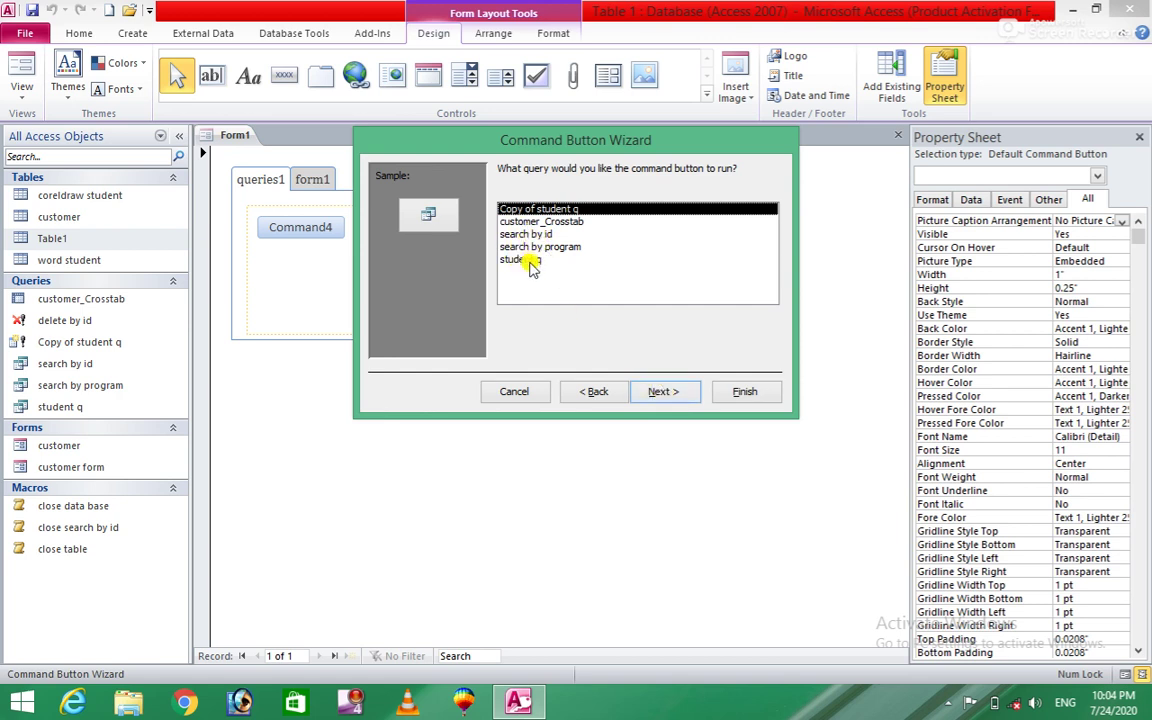
Make the new button run the search by id query, label it with the text Run Query 1, and finish the wizard
click(527, 234)
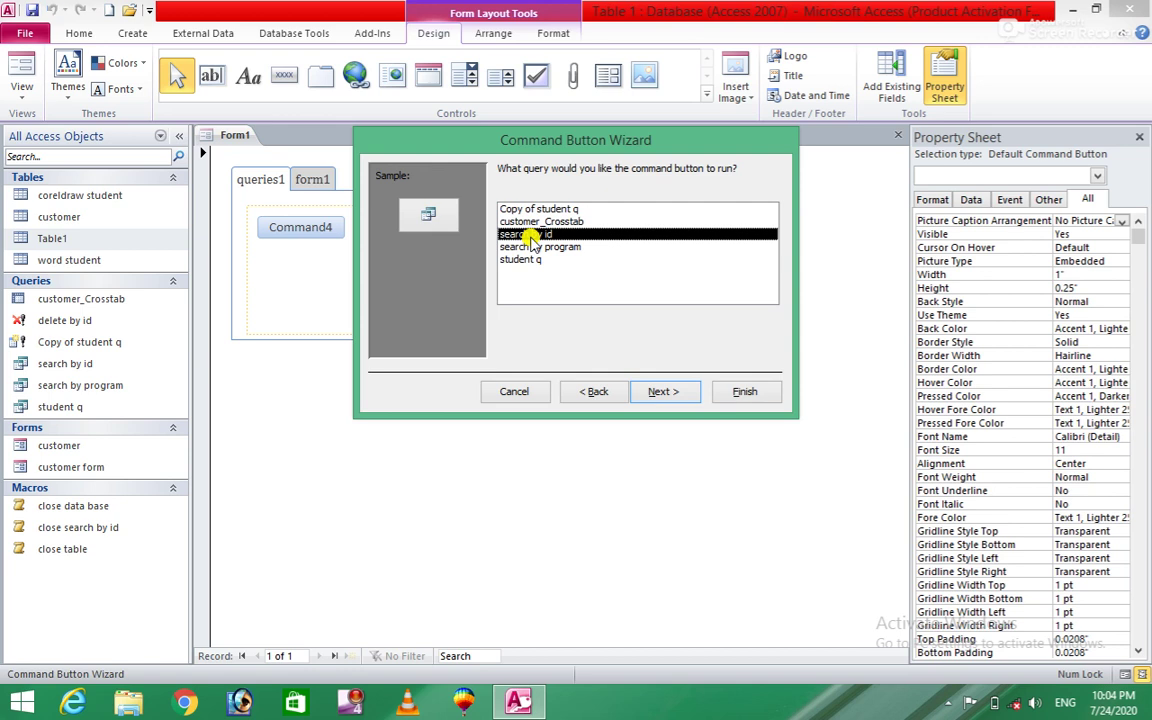
click(662, 392)
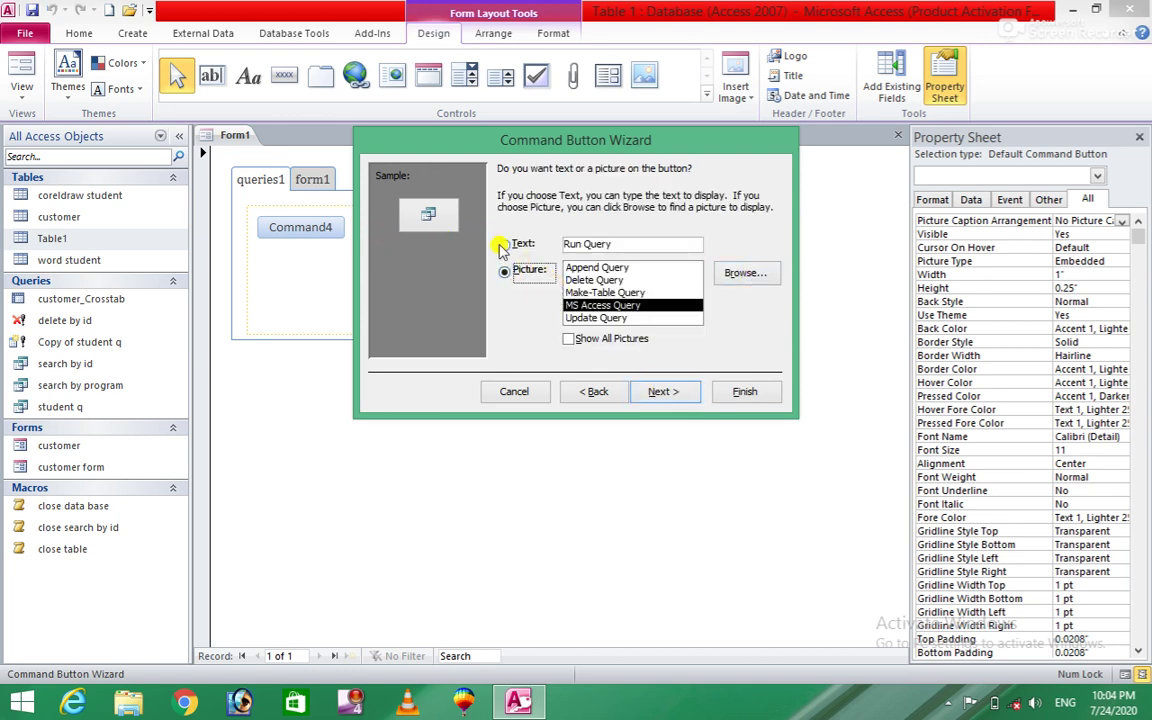
click(505, 245)
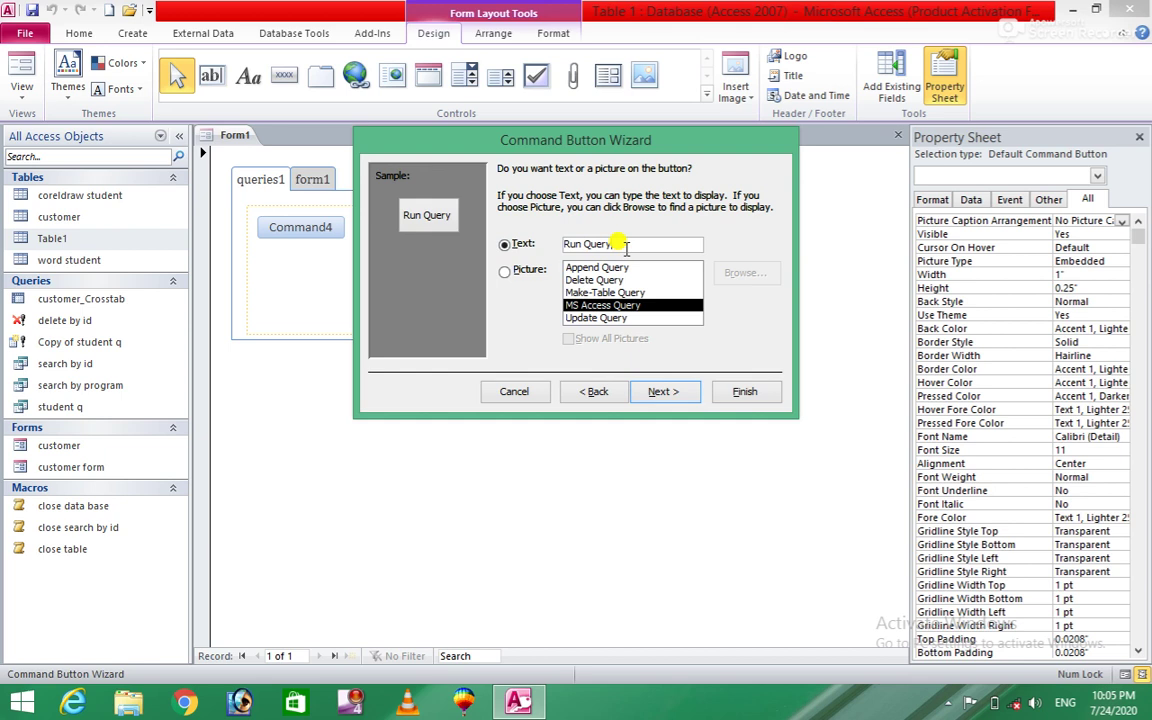
text(1)
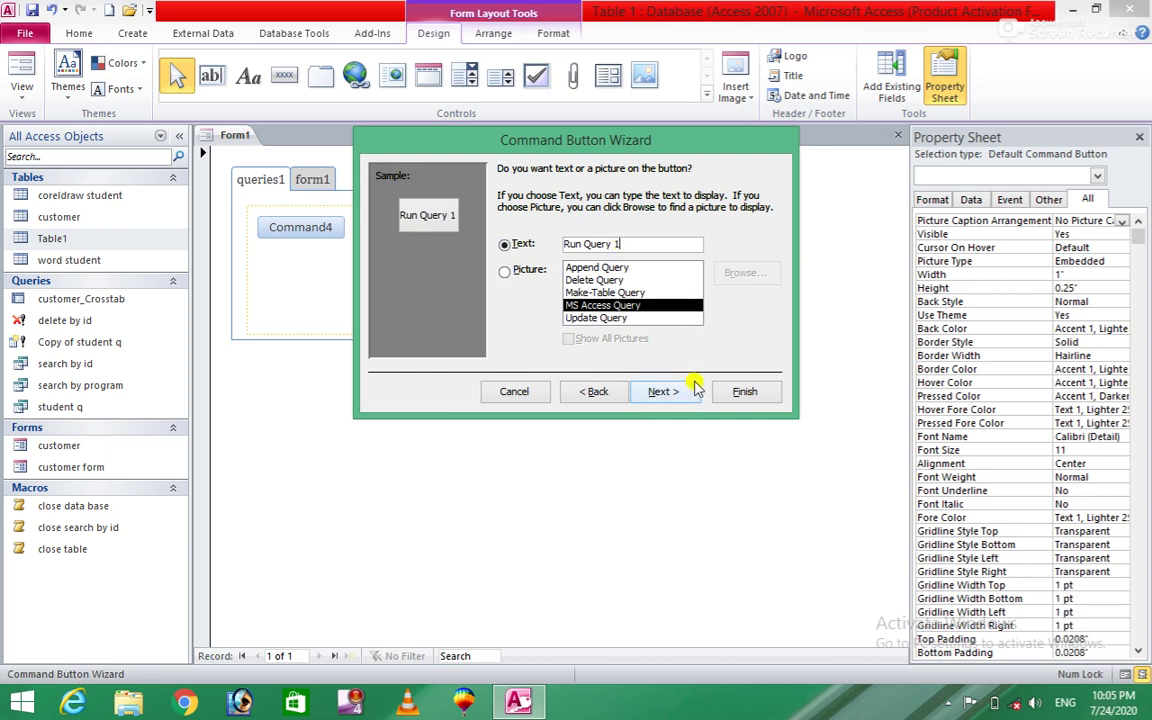
click(745, 392)
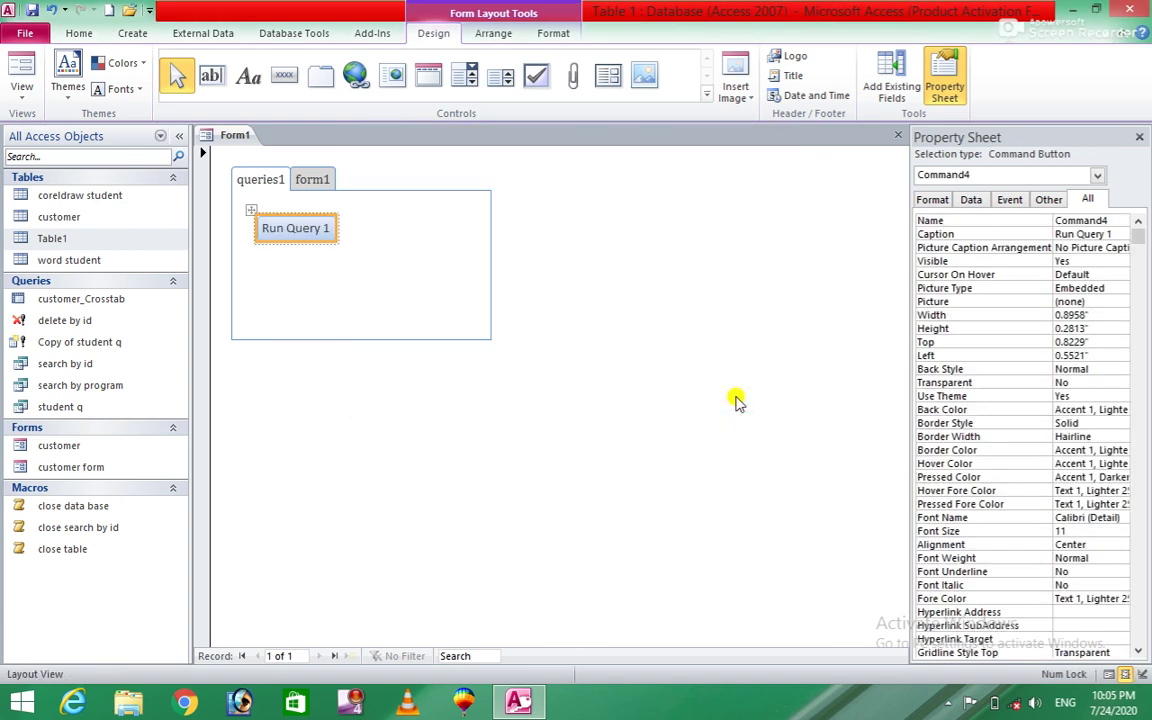
click(462, 405)
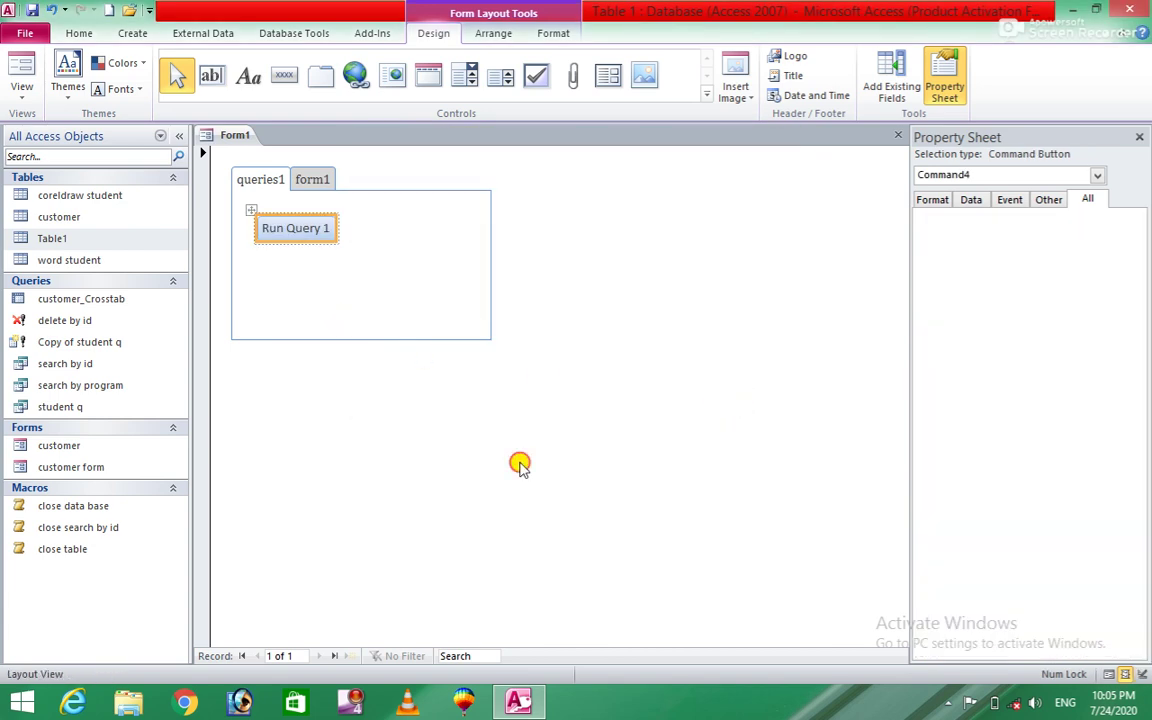
click(285, 231)
click(285, 229)
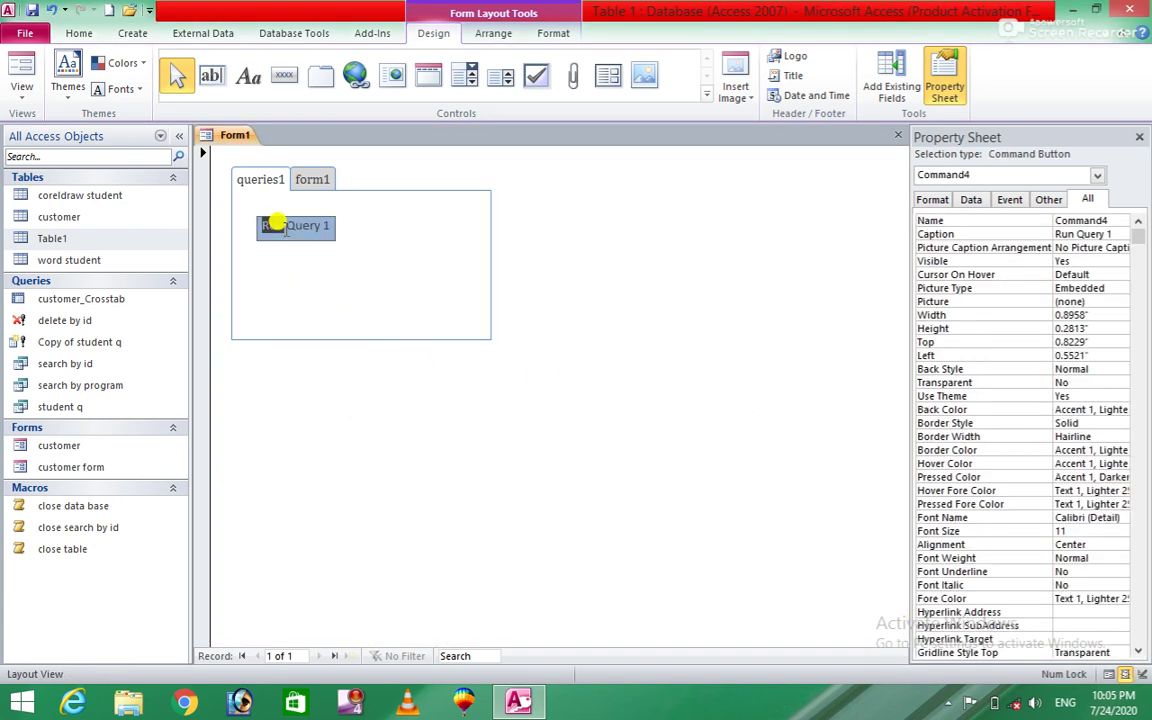
click(432, 344)
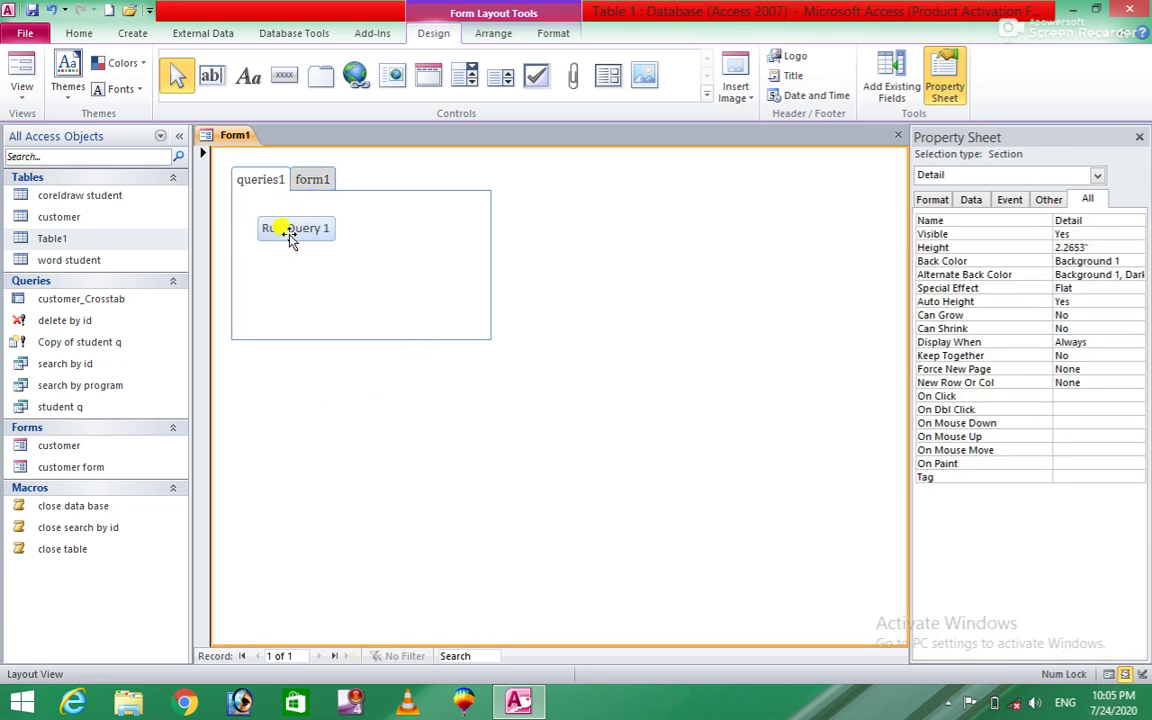
Add a command button to the form1 page and assign it the Print Table action from the Miscellaneous category
click(310, 188)
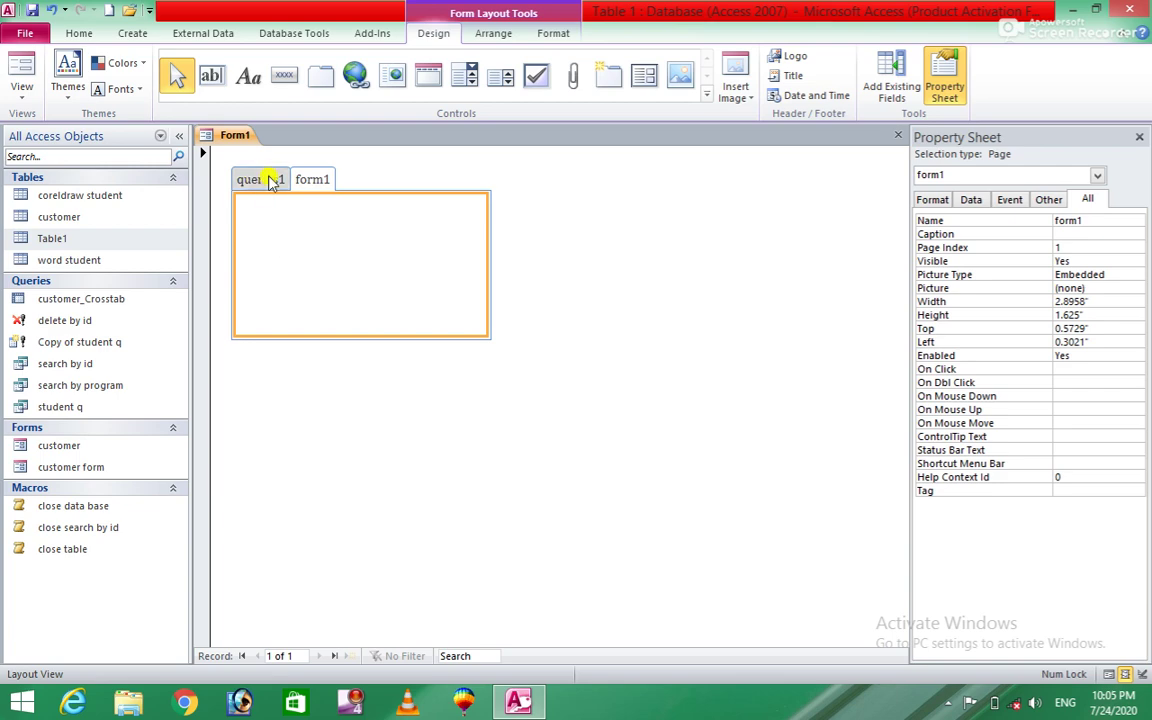
click(285, 78)
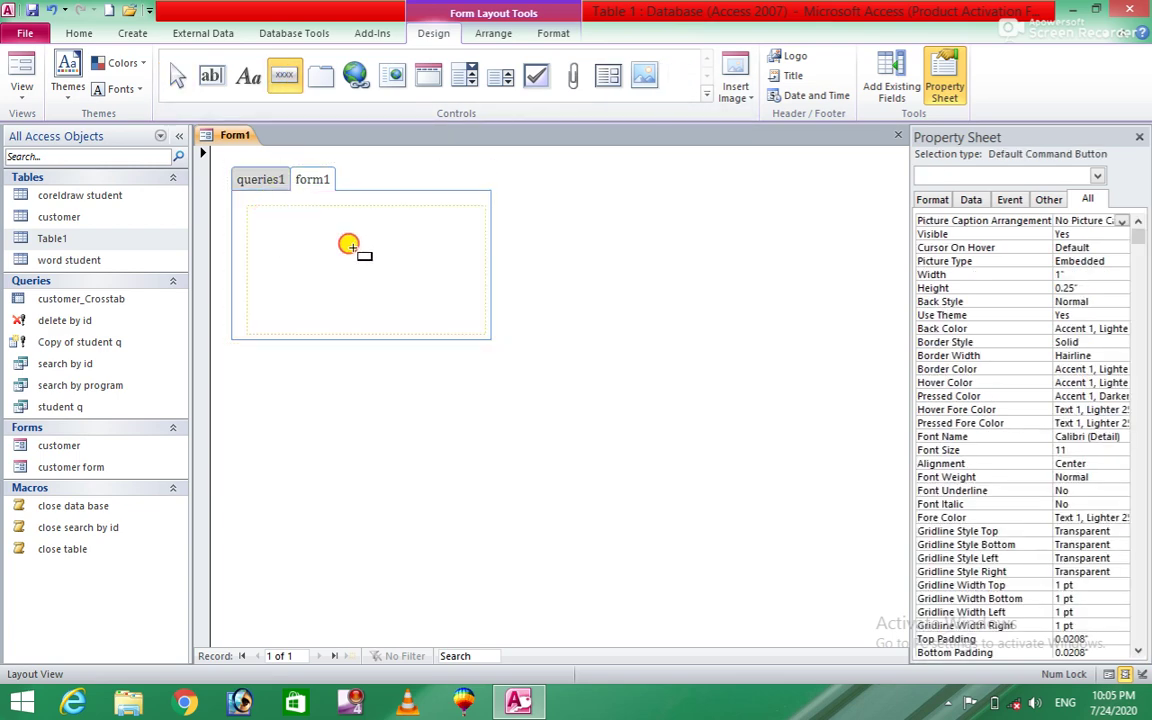
click(366, 244)
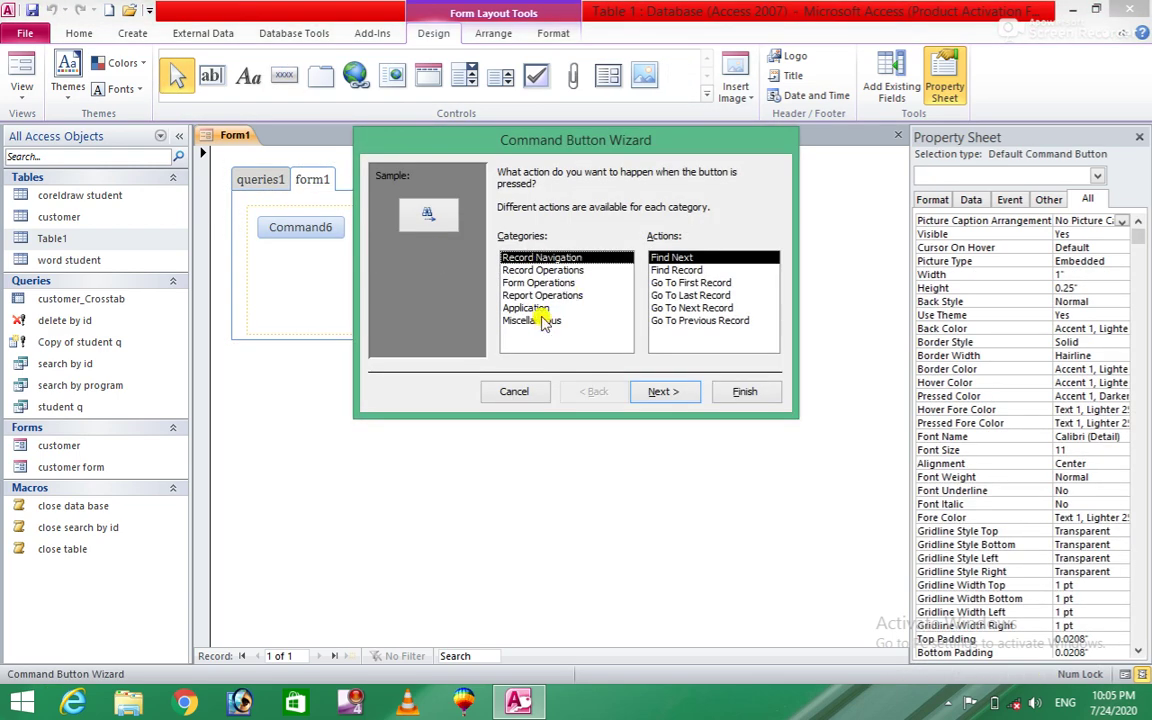
click(541, 319)
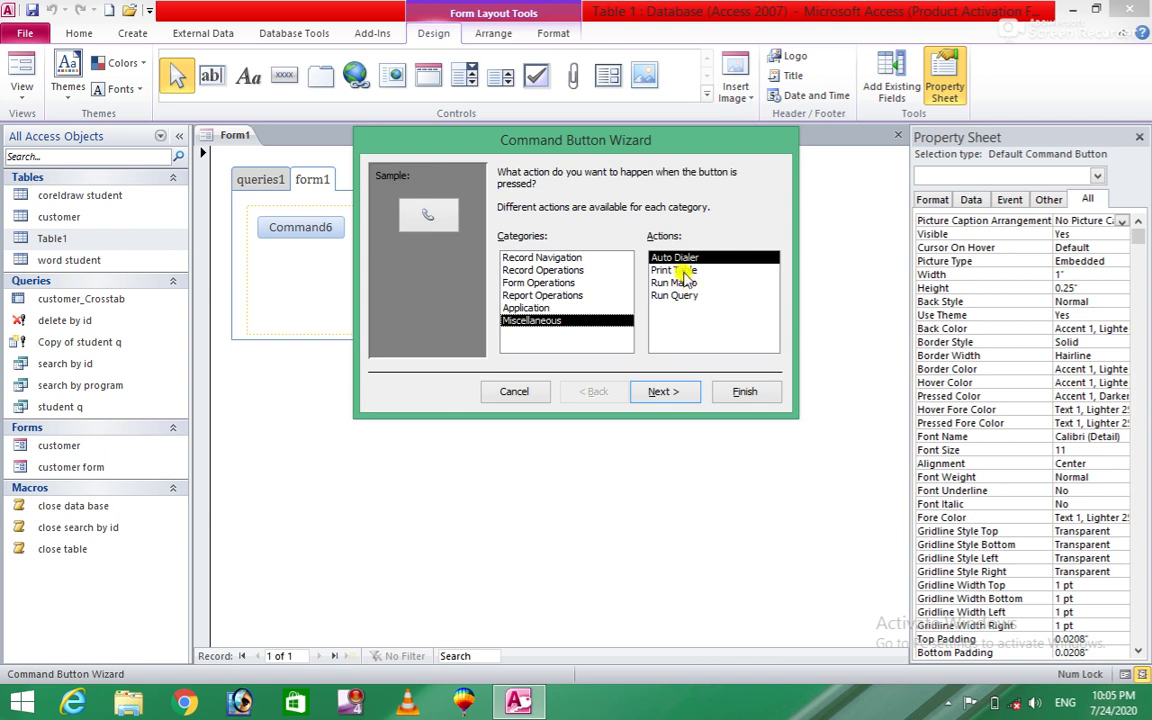
click(680, 270)
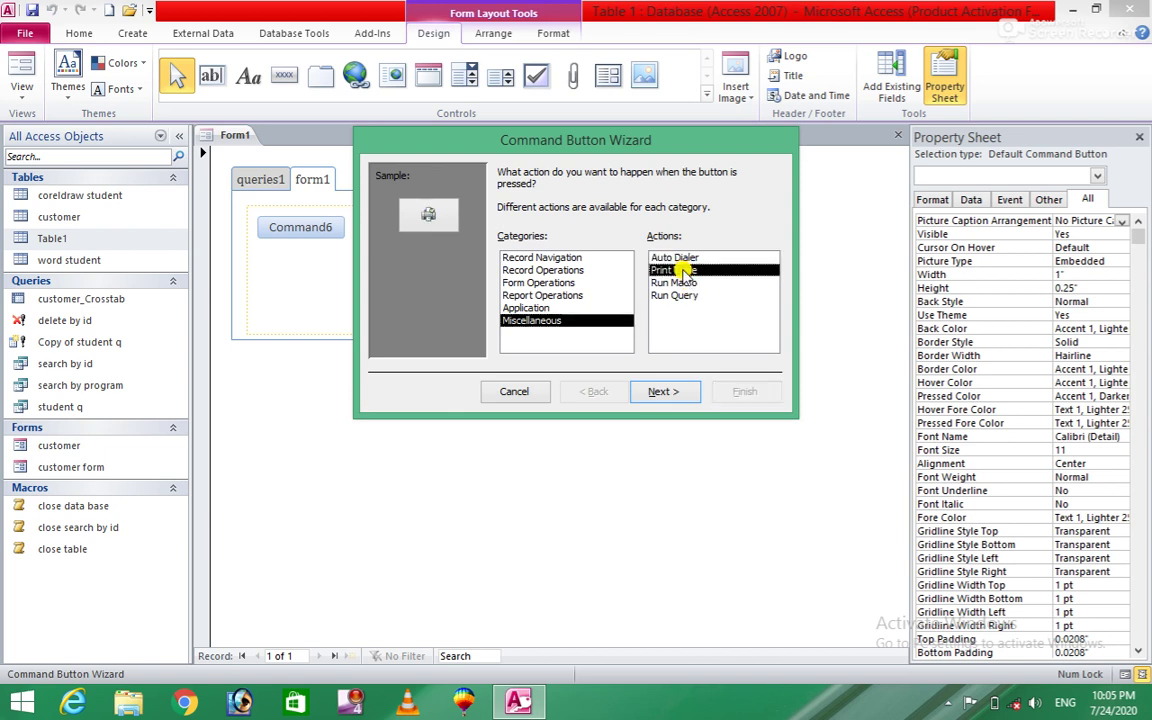
click(661, 392)
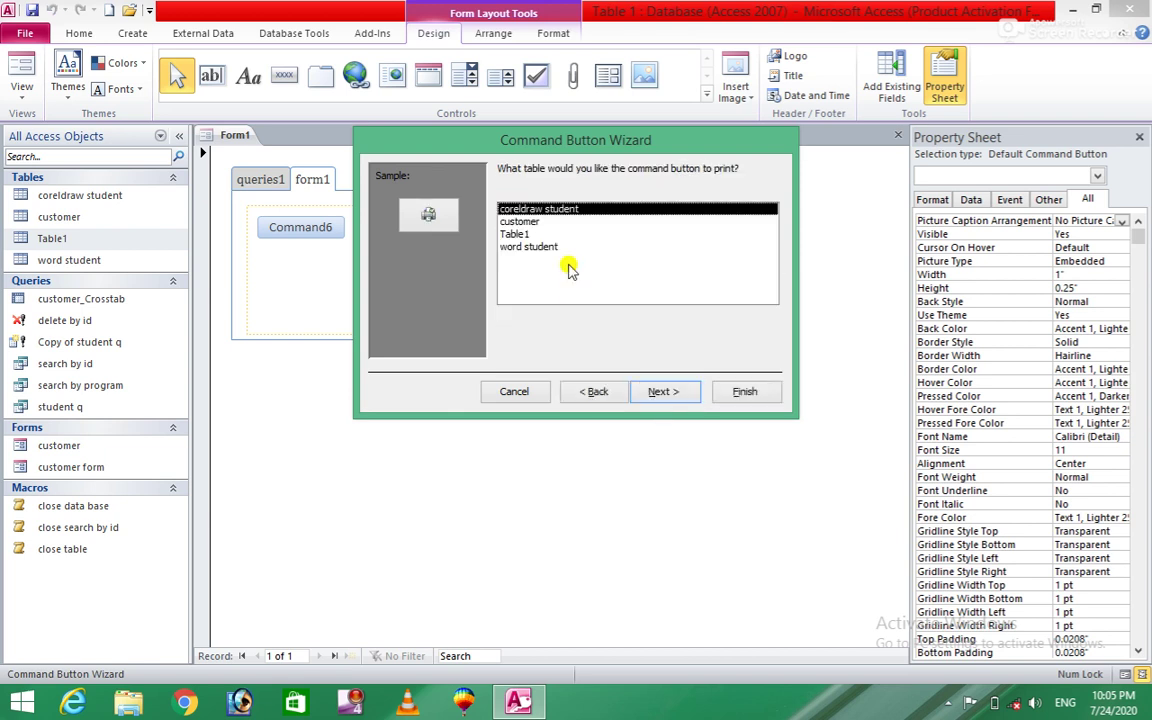
Make the button print the customer table, show the text Print Table instead of a picture, and finish the wizard
click(519, 222)
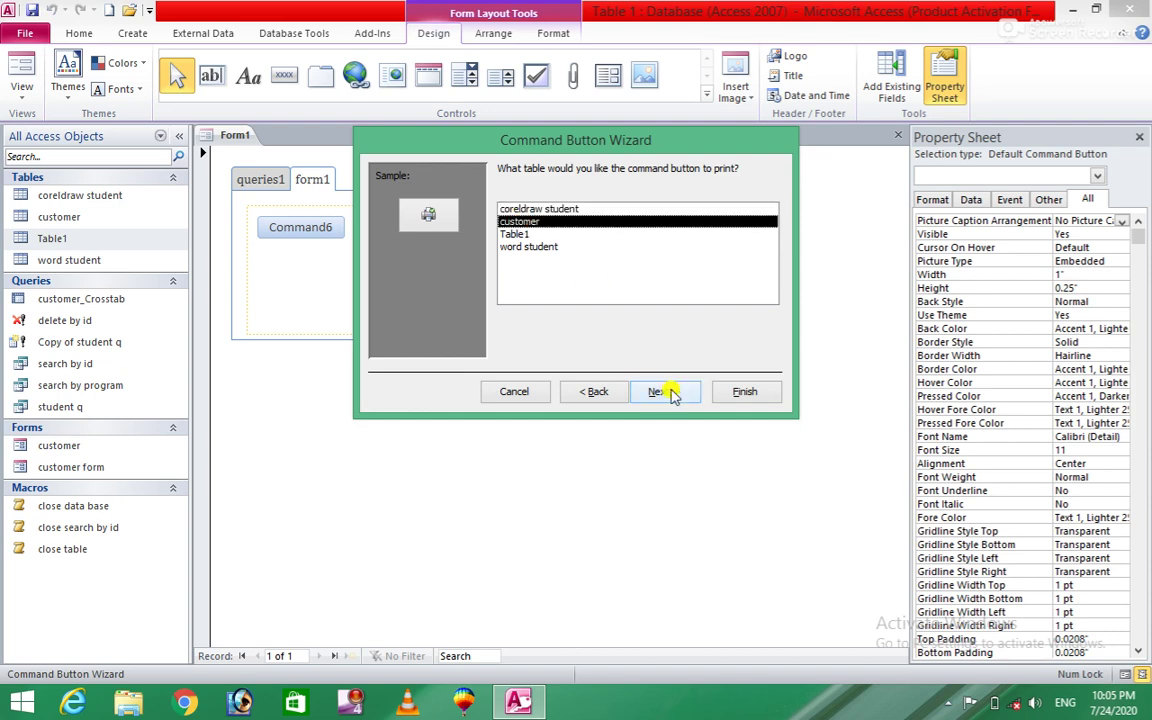
click(667, 392)
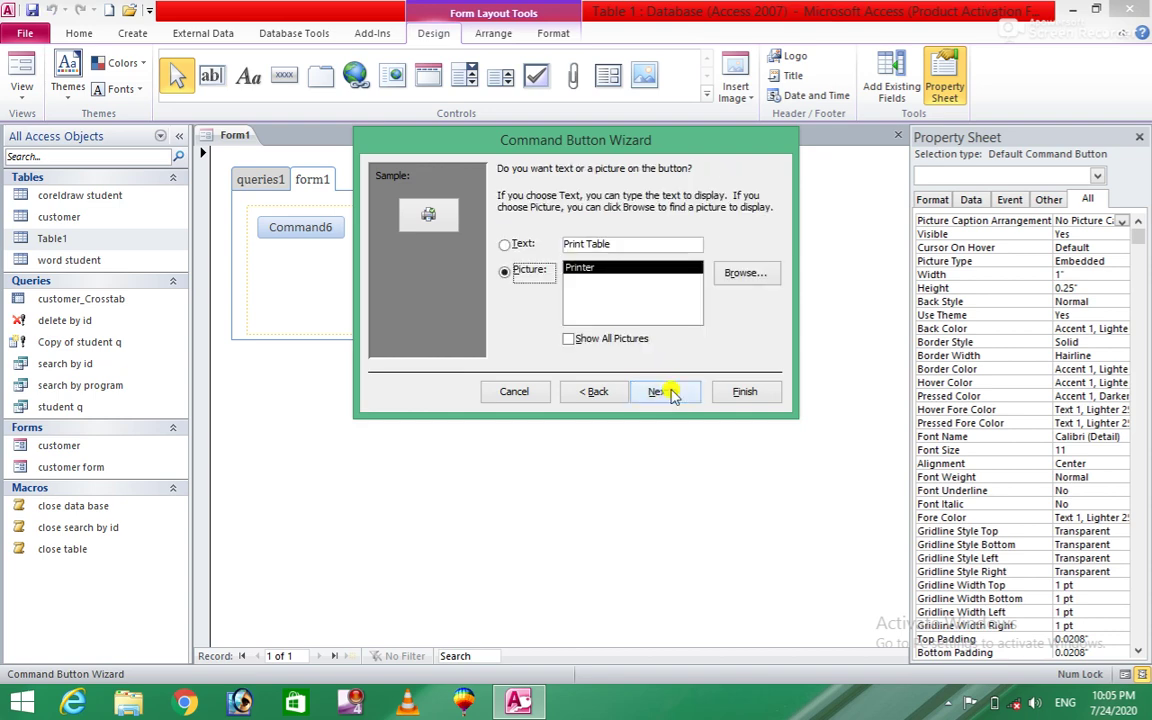
click(519, 250)
click(743, 392)
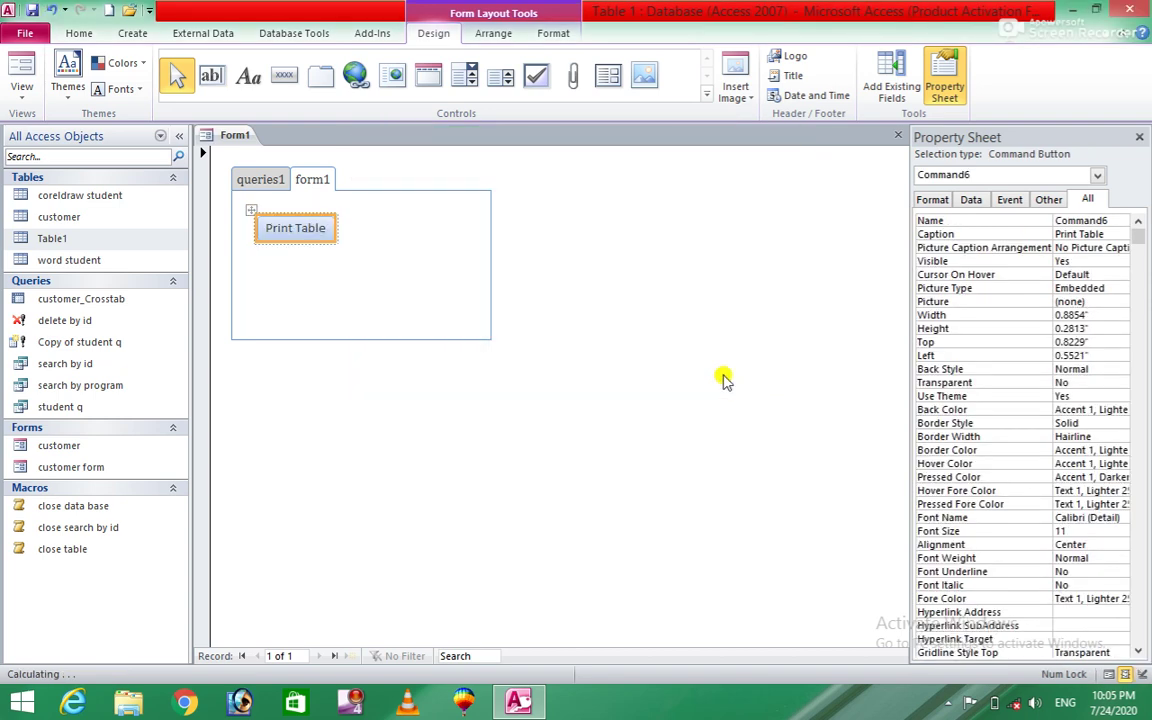
click(550, 34)
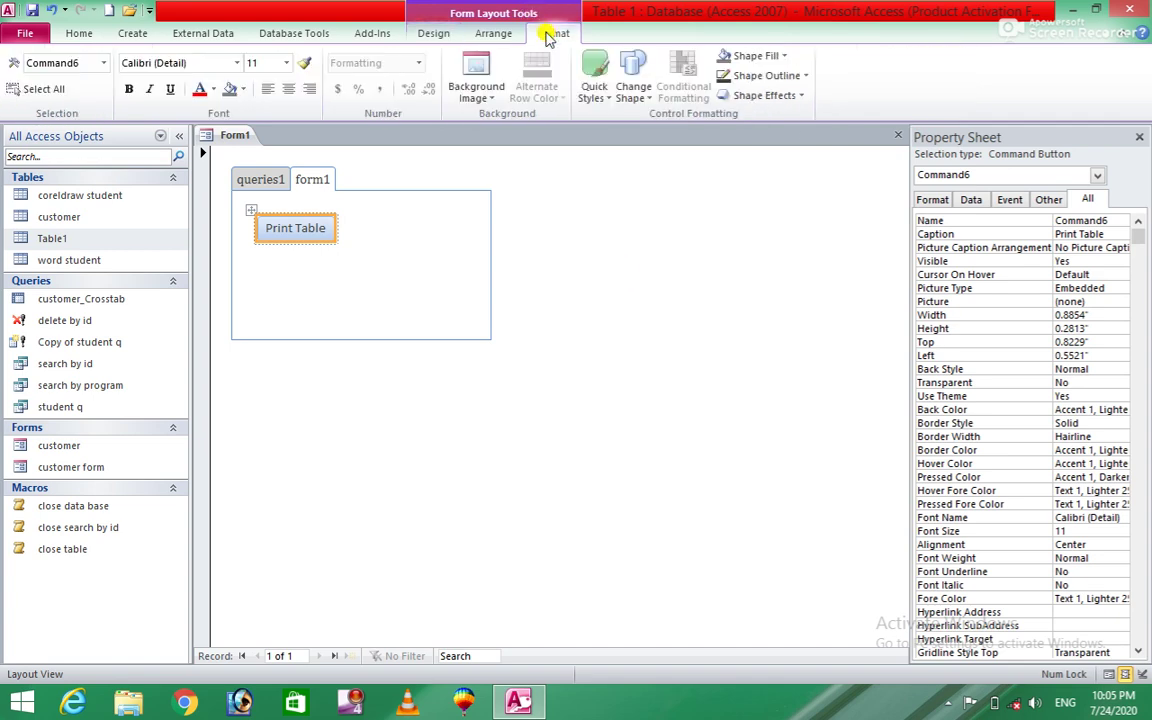
click(485, 33)
click(433, 33)
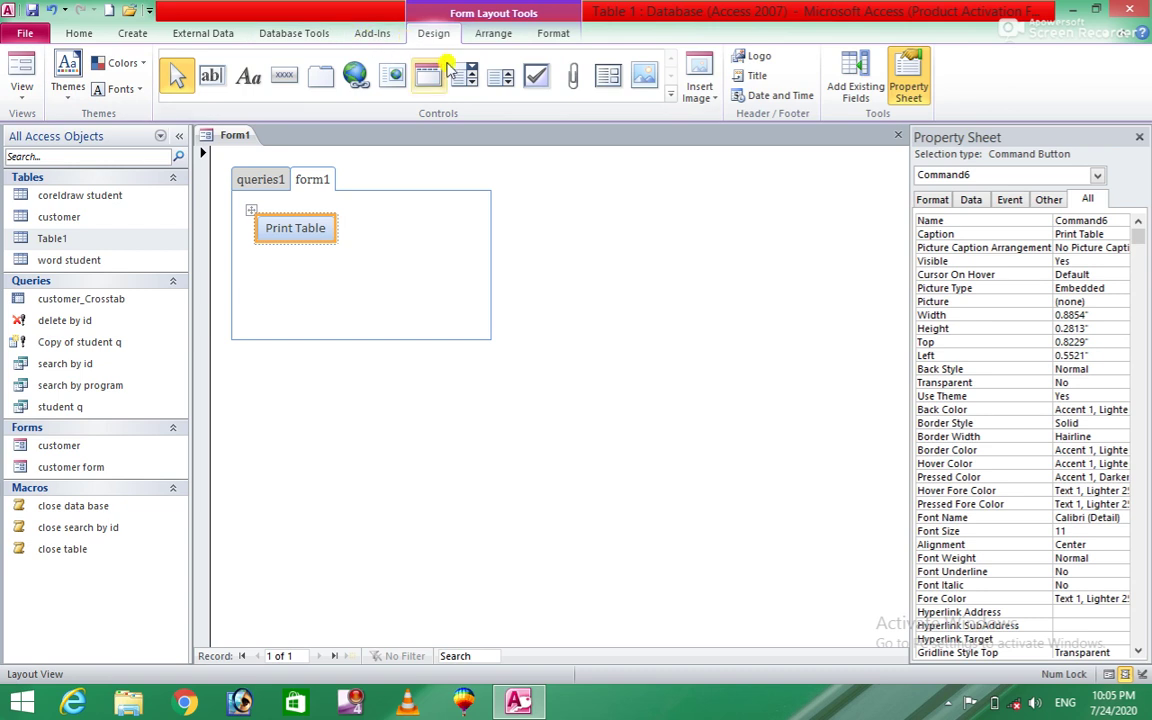
Close the property sheet, preview the form's queries1 page in Form View, and return to Layout View
click(1140, 136)
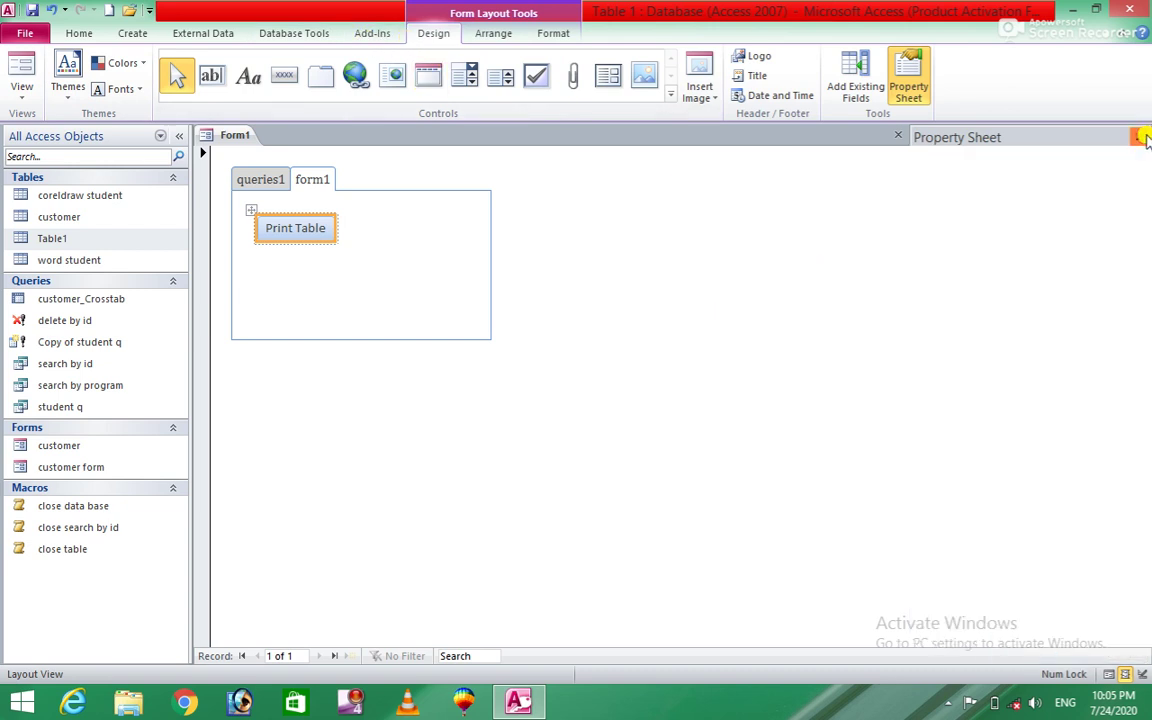
click(18, 62)
click(262, 181)
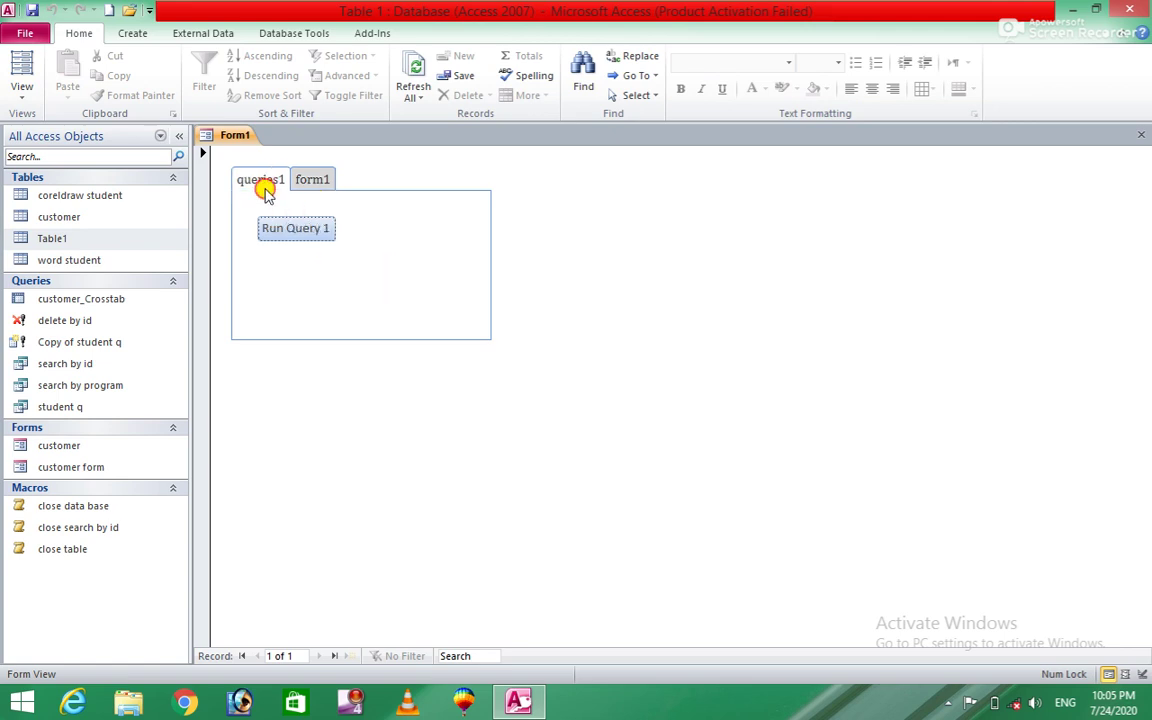
click(14, 64)
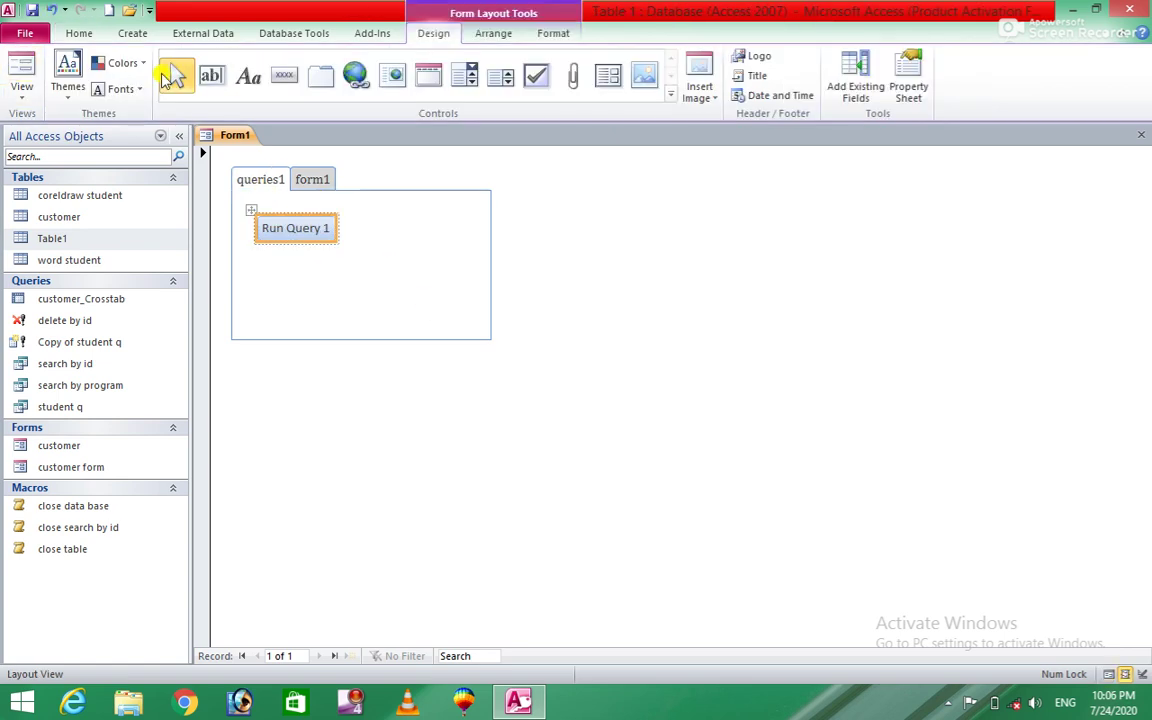
click(668, 411)
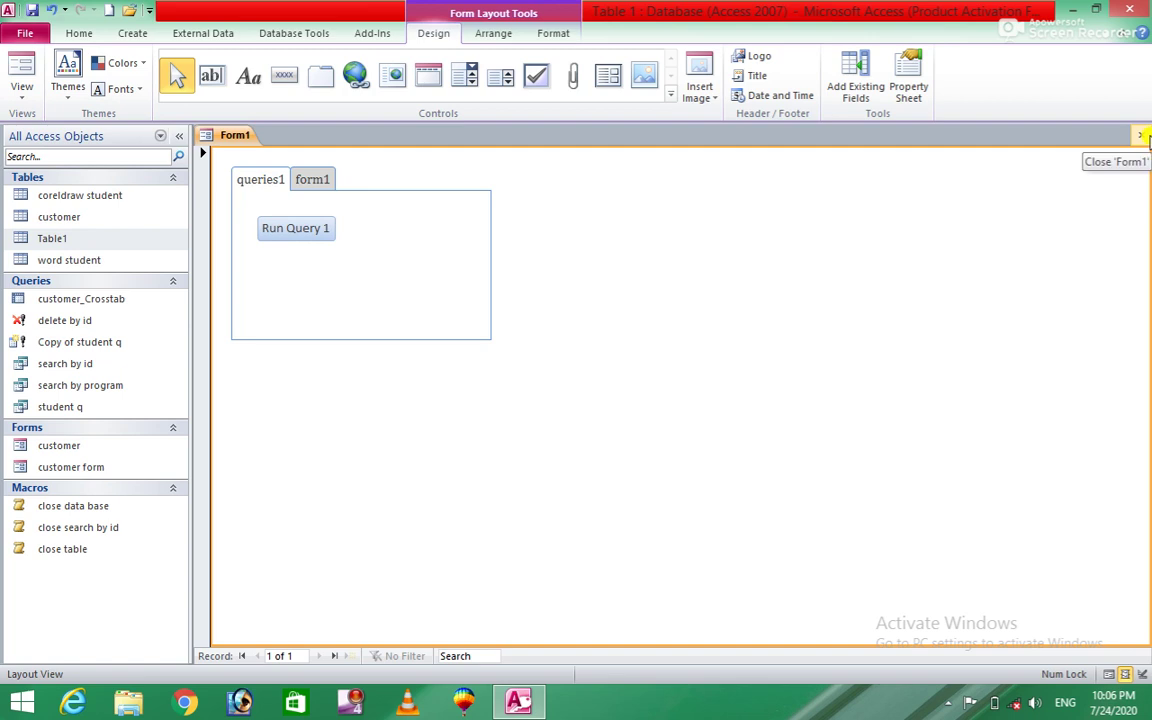
click(300, 227)
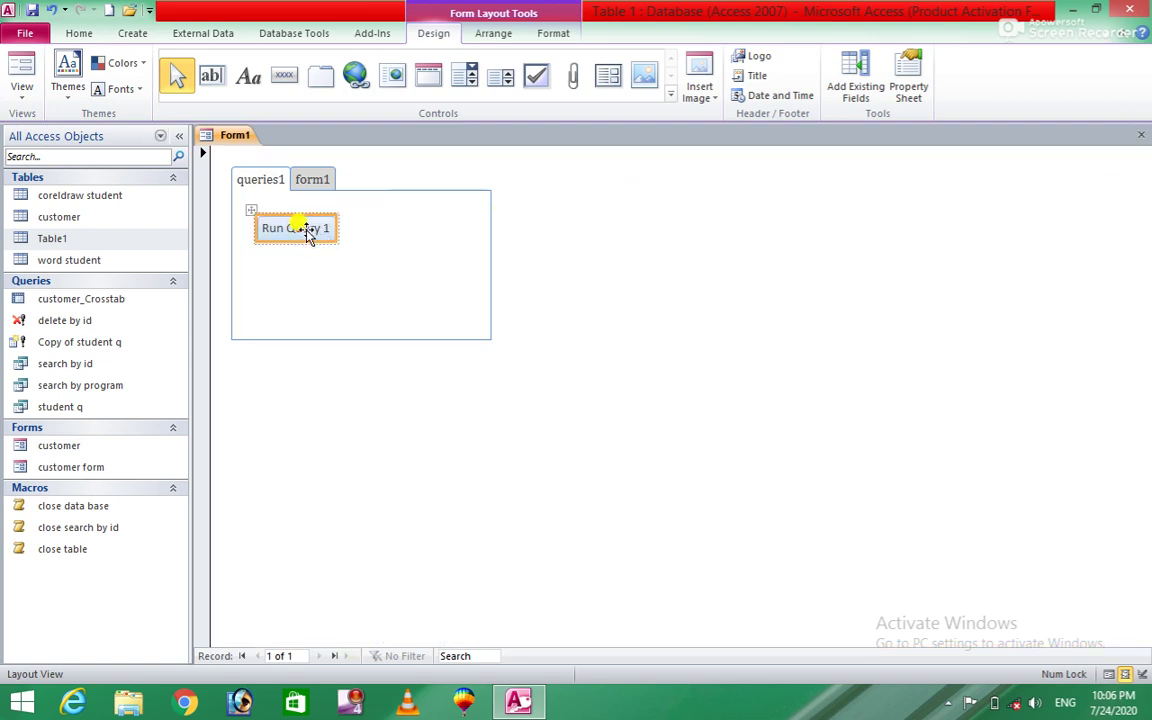
click(305, 183)
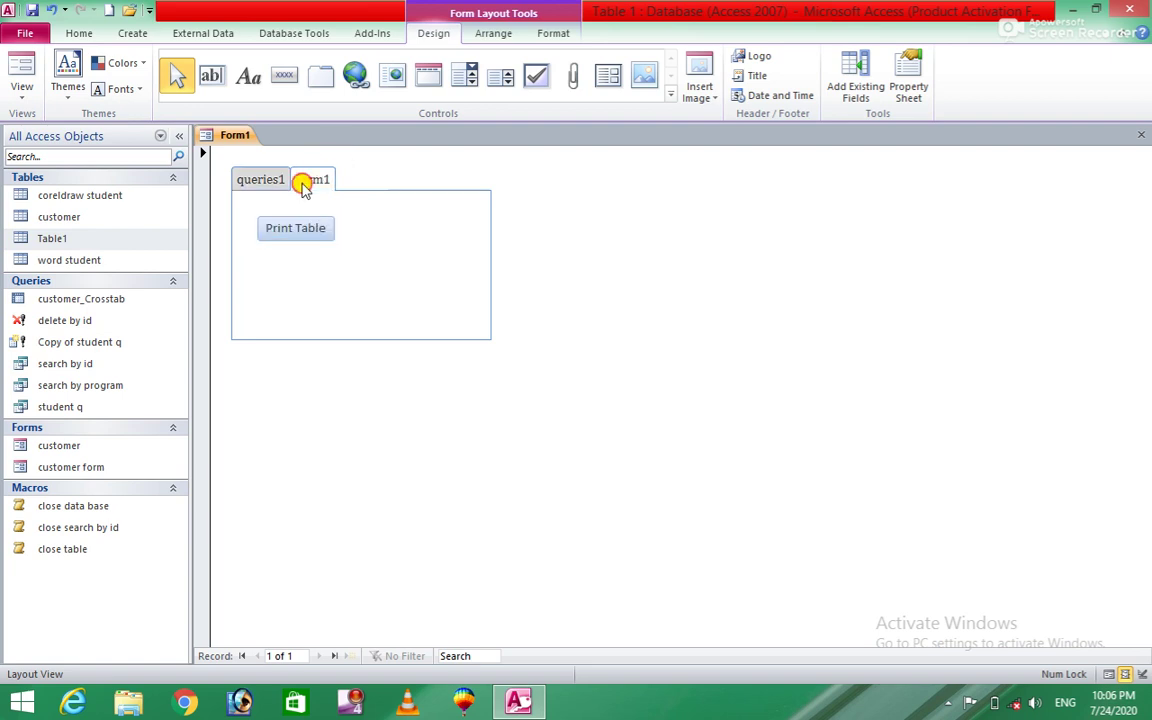
click(296, 228)
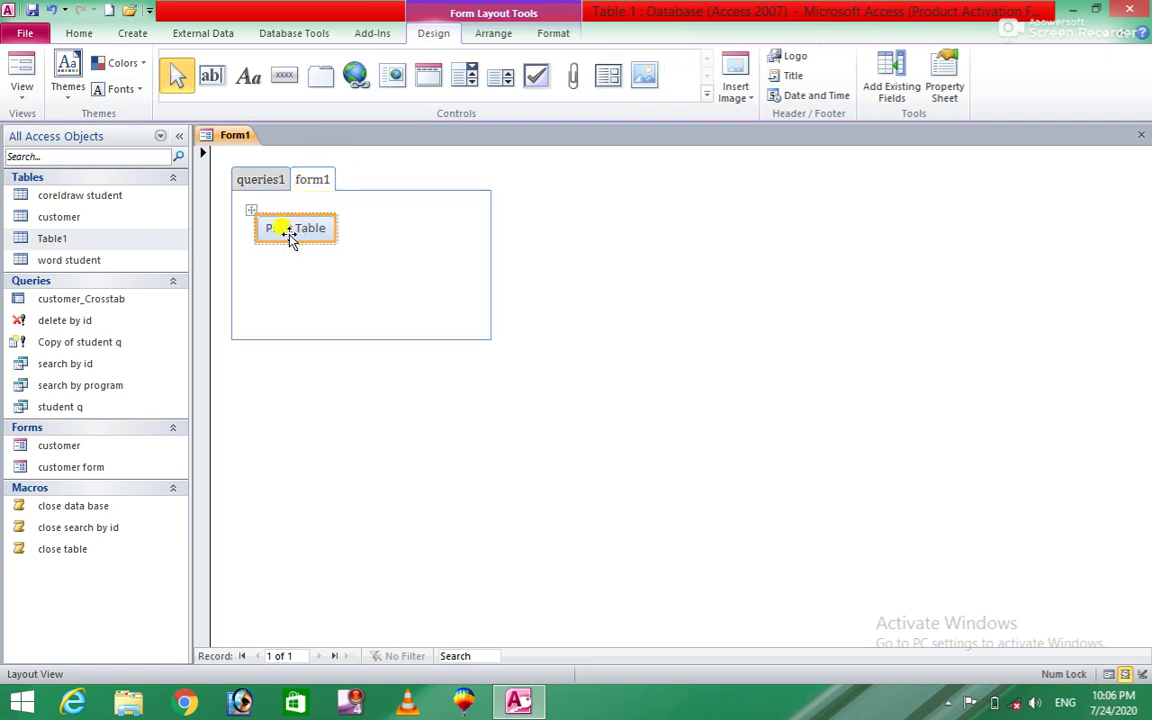
double_click(290, 229)
click(333, 285)
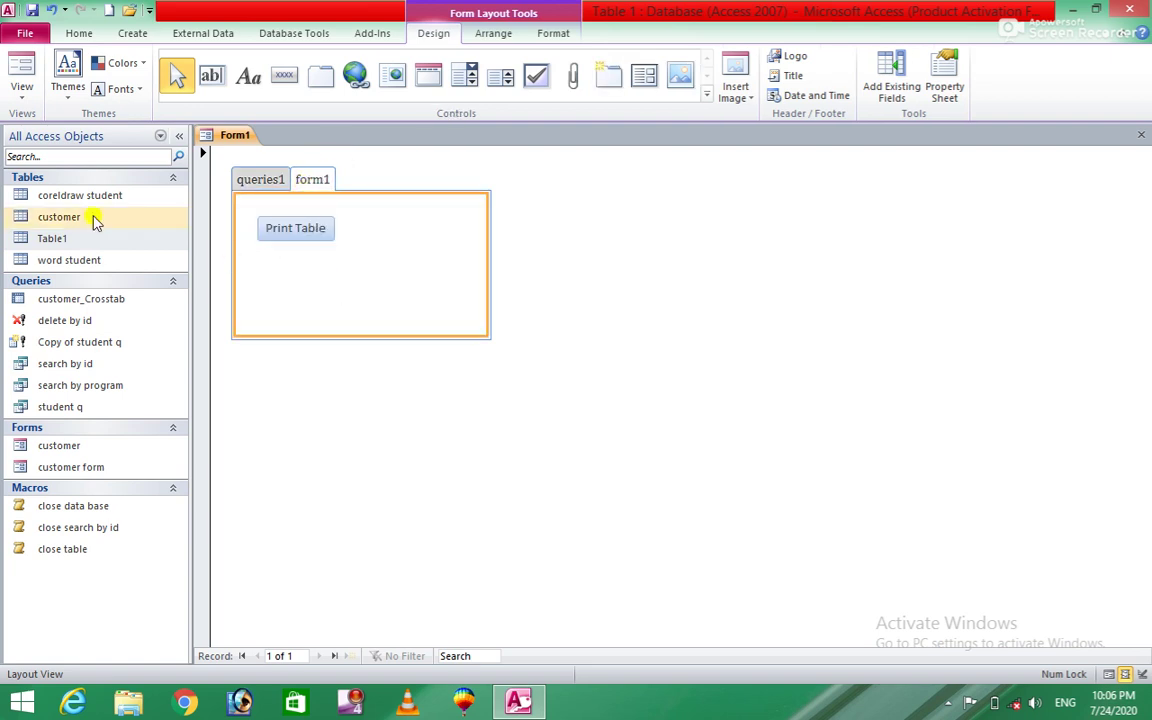
Close the form and save its design under the name form1
click(1141, 134)
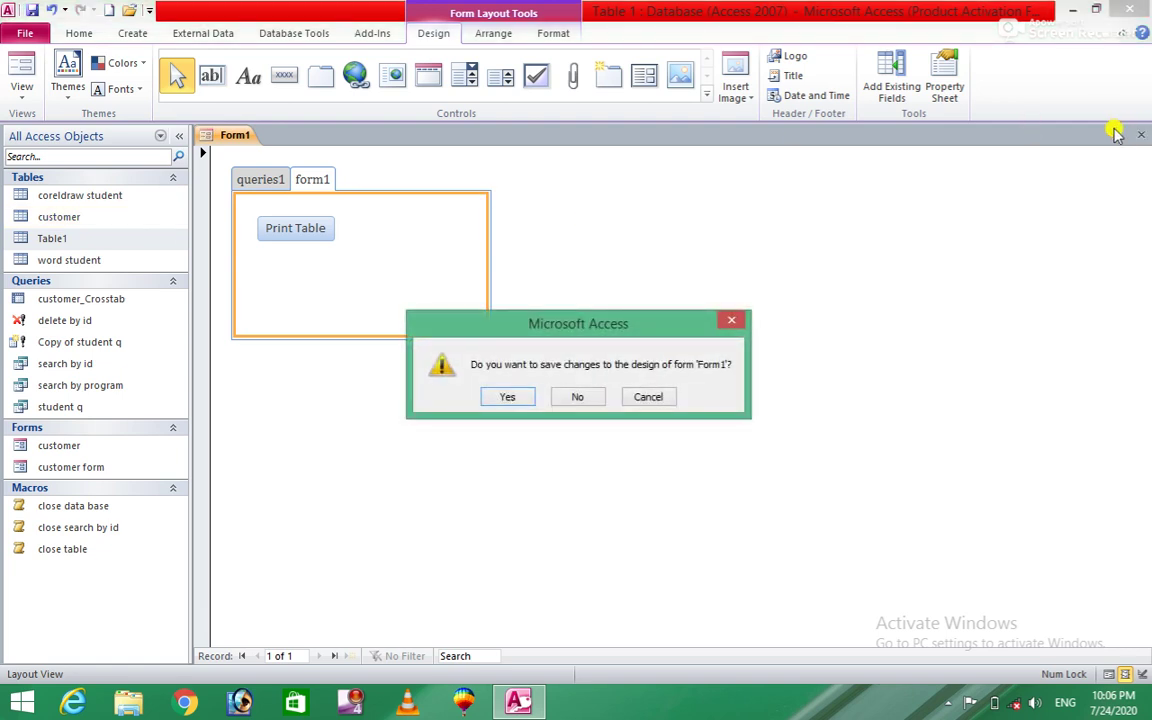
click(511, 398)
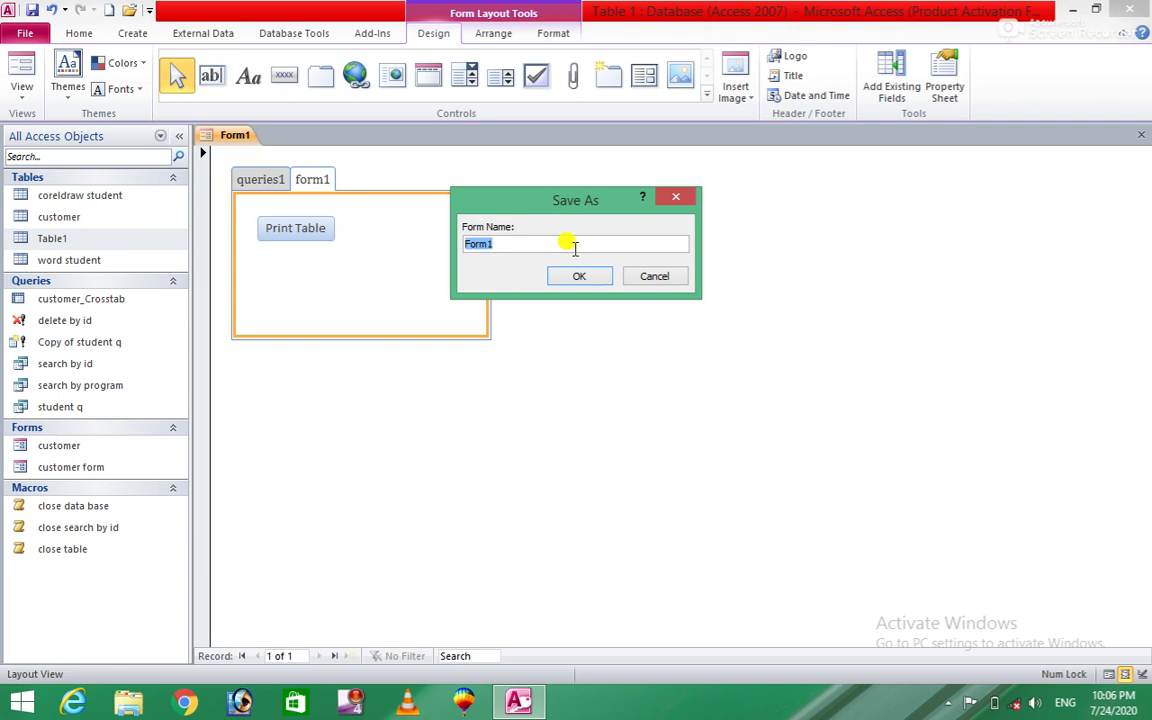
text(f)
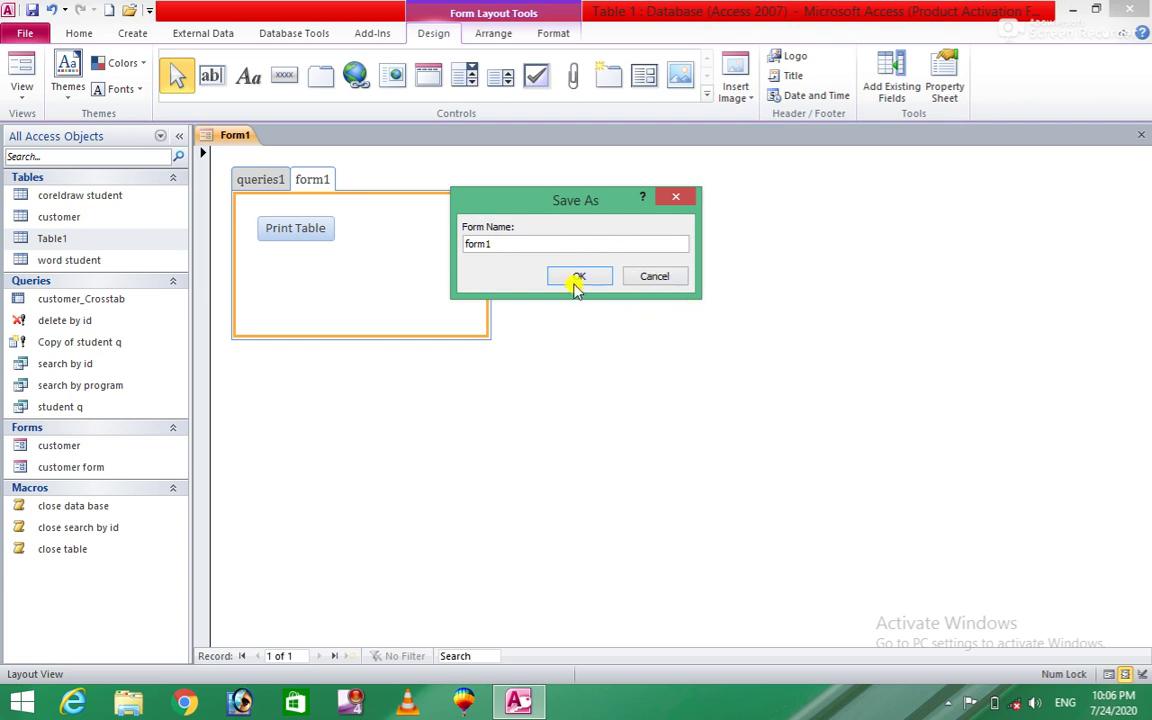
click(574, 276)
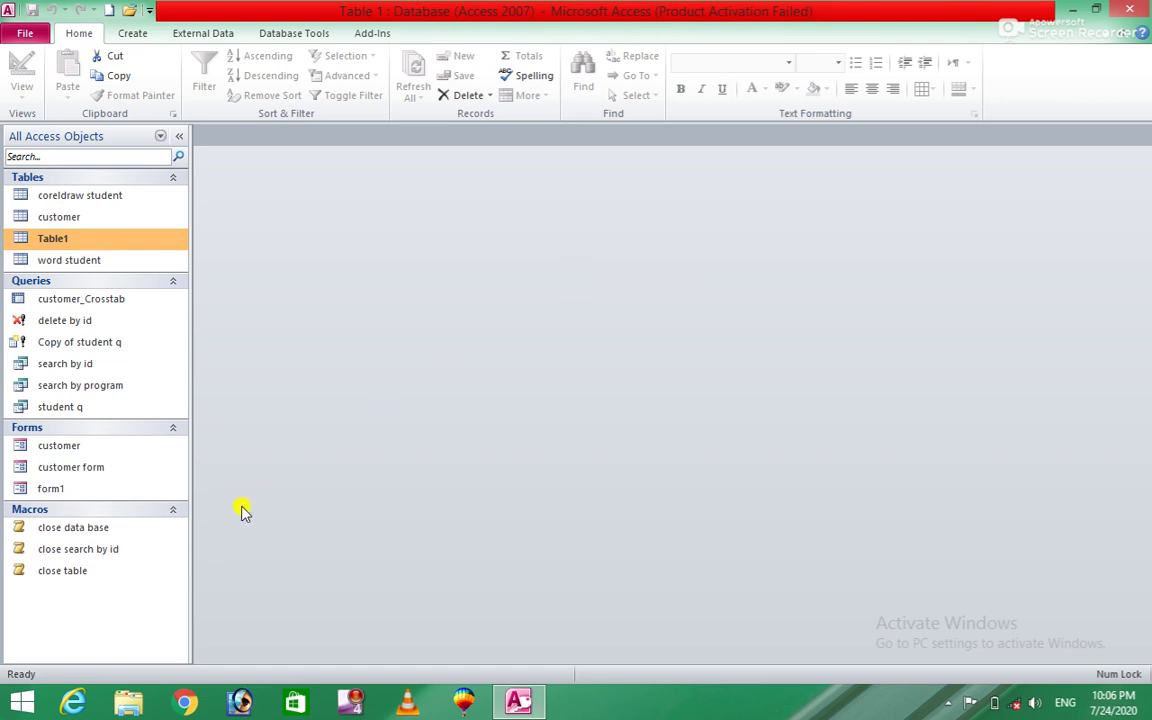
Open the saved form1 and test its Run Query 1 button with the ID value 6
double_click(47, 490)
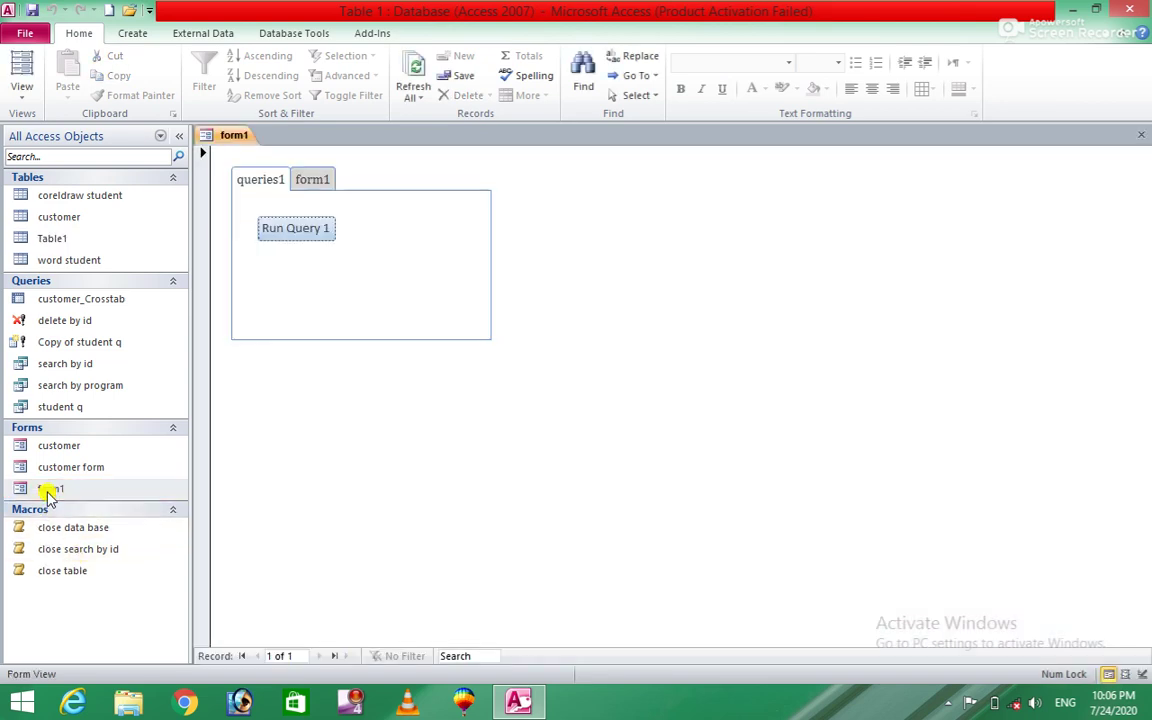
click(300, 227)
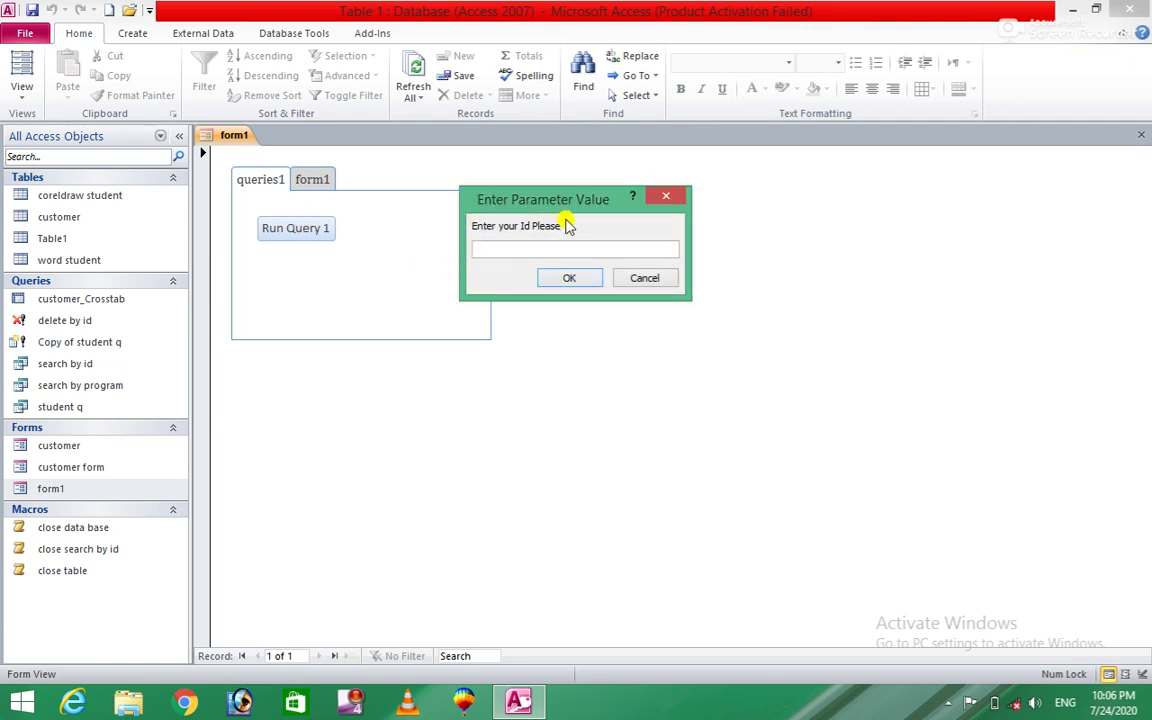
click(522, 248)
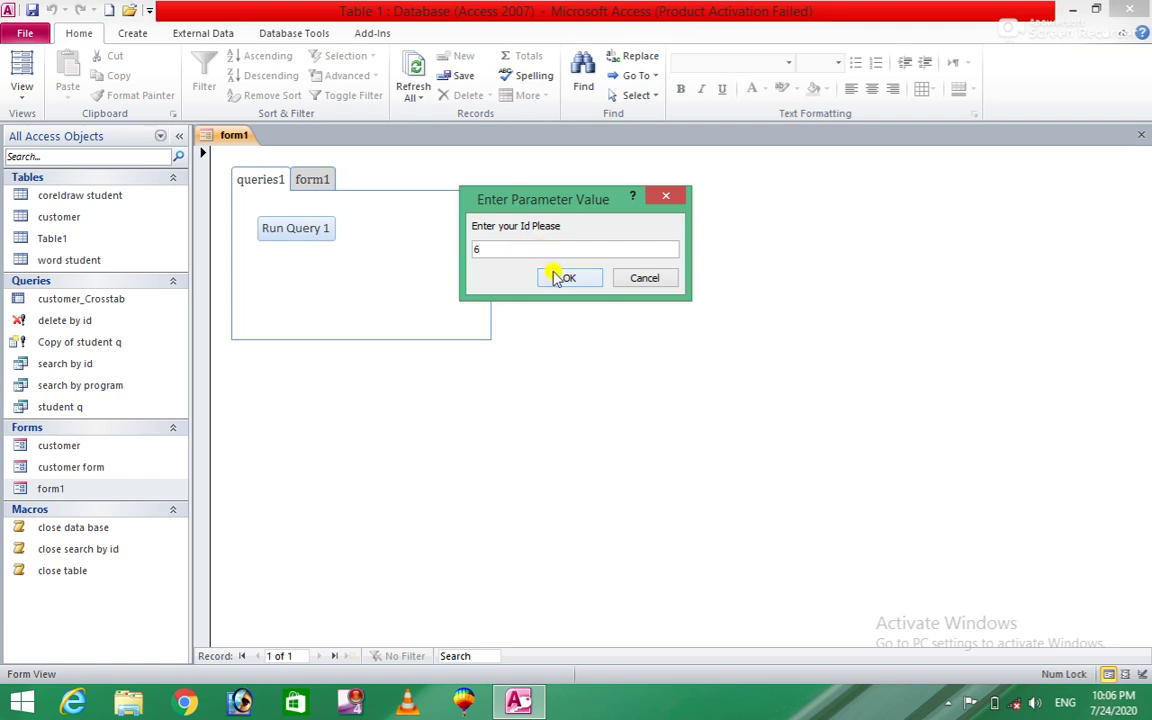
click(555, 278)
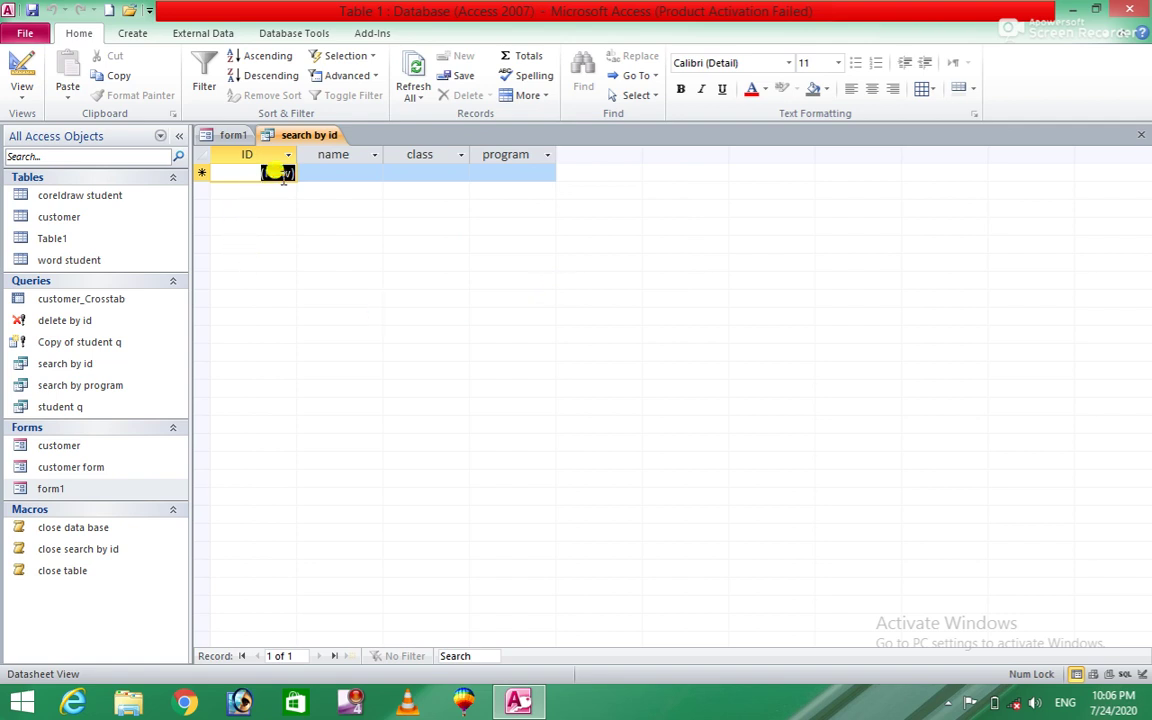
Return to form1, test the Print Table button on its form1 page, and dismiss the print dialog without printing
double_click(59, 487)
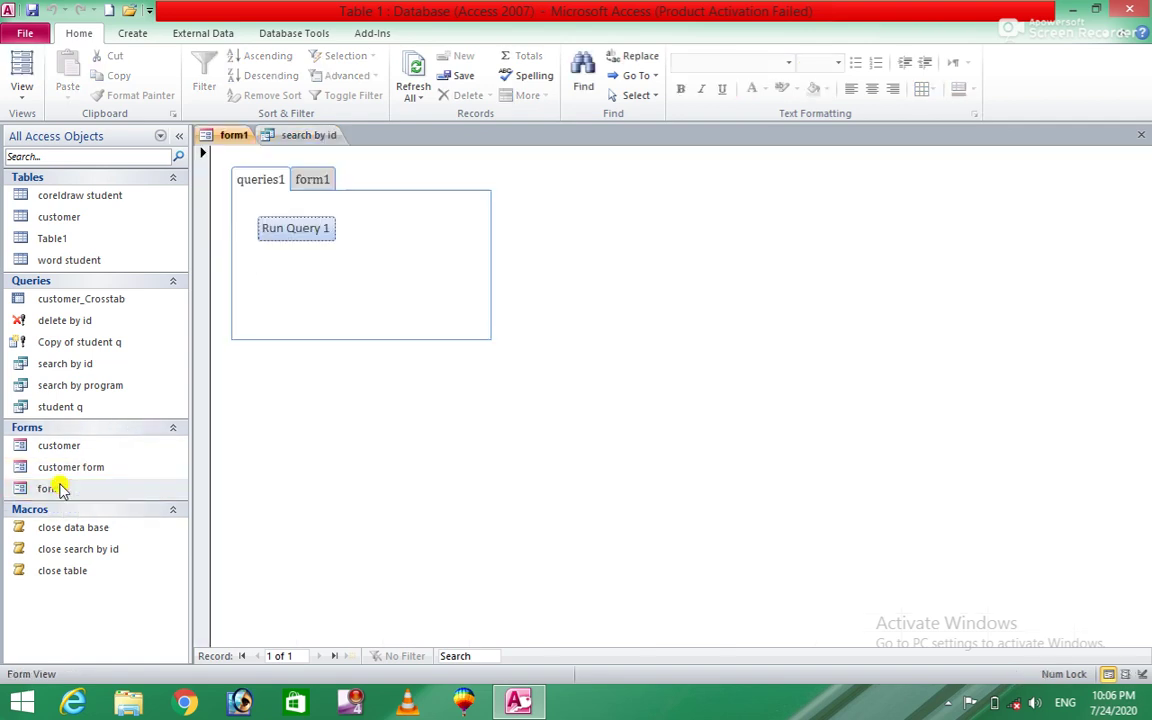
click(313, 184)
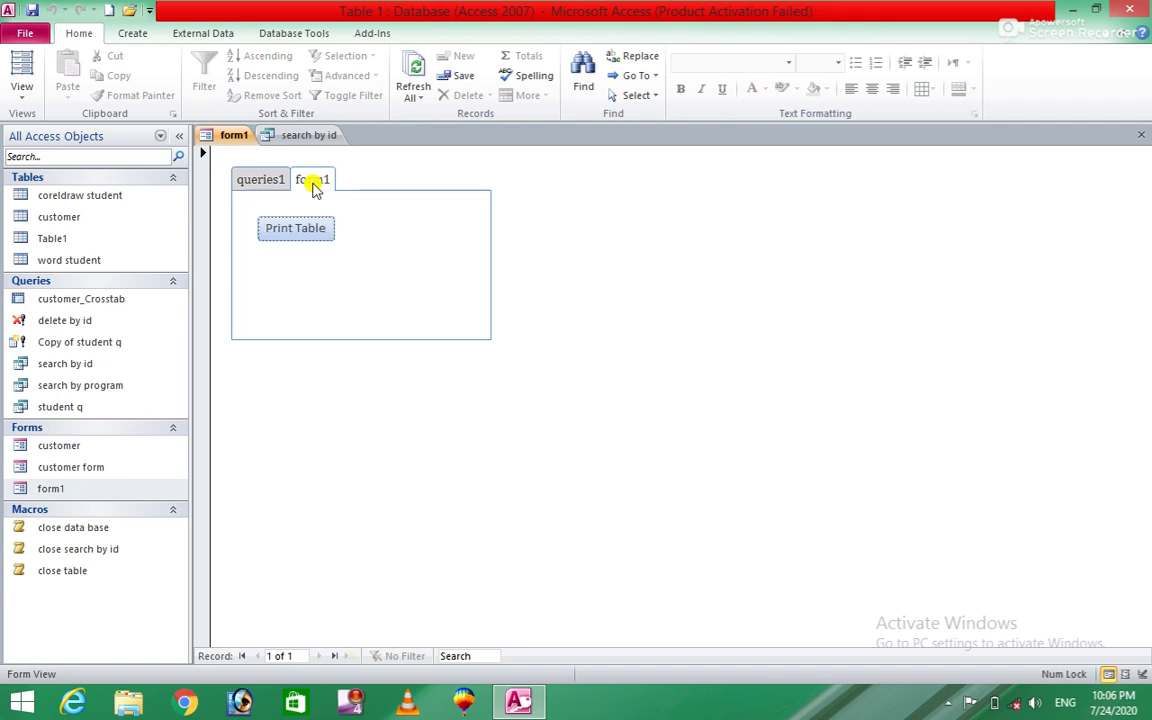
click(292, 233)
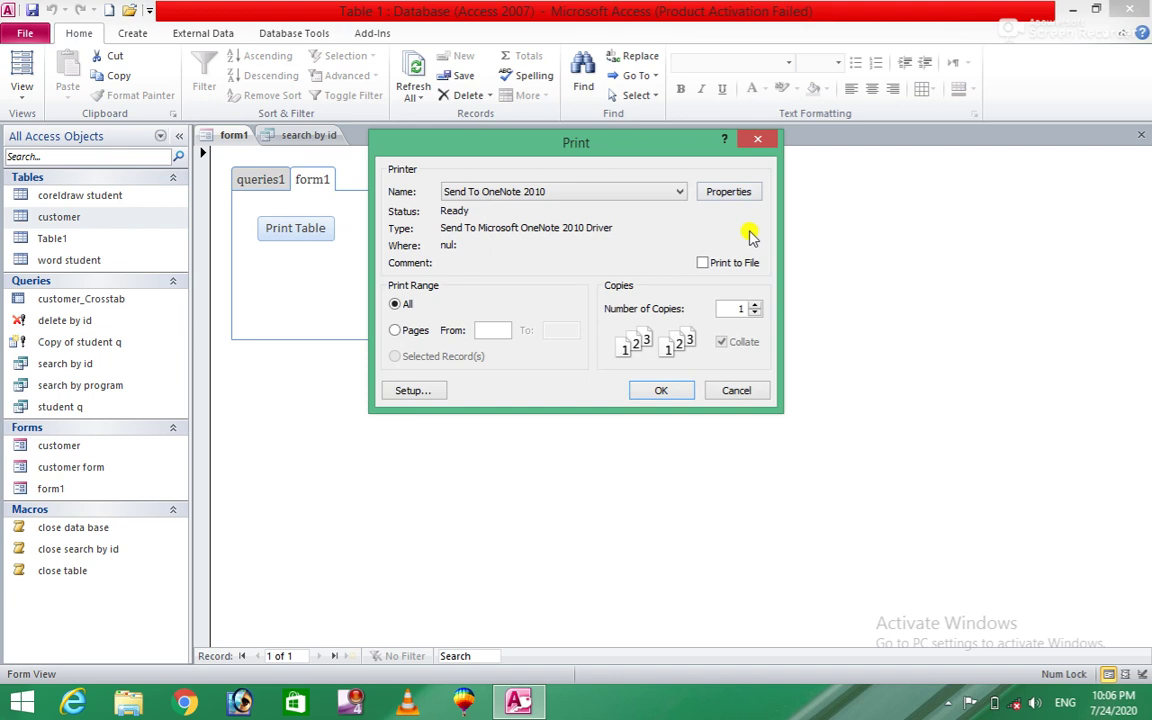
click(760, 141)
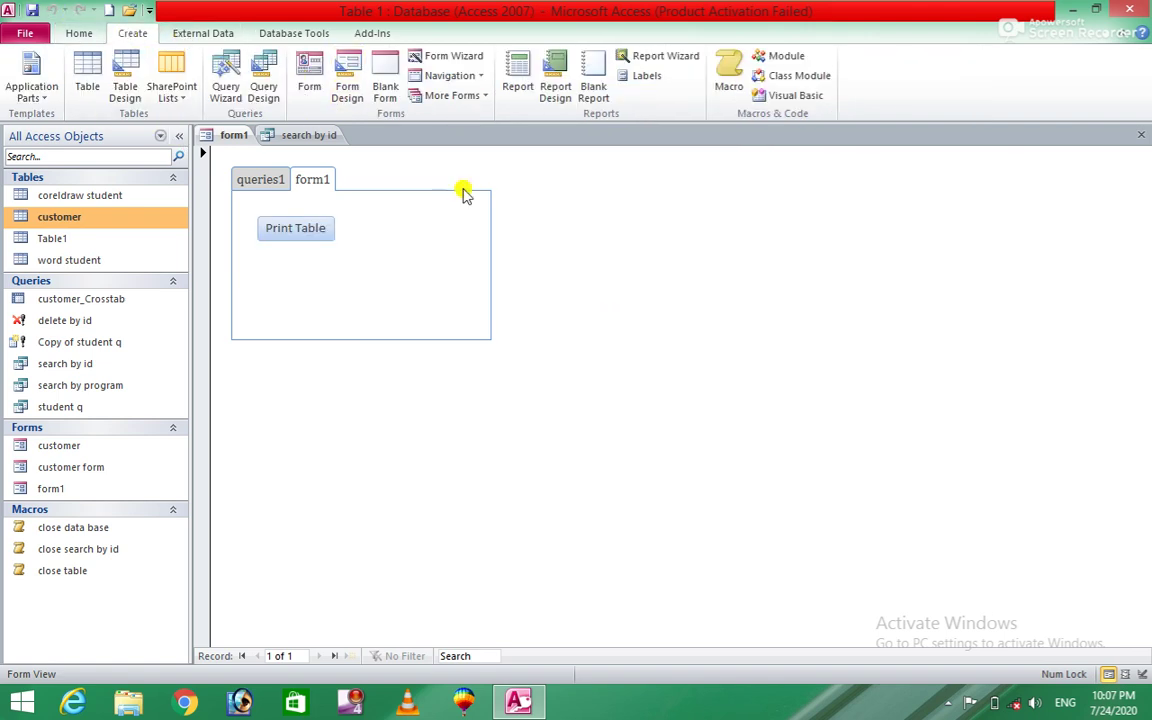
Create a new macro and add an OpenQuery action to it
click(729, 91)
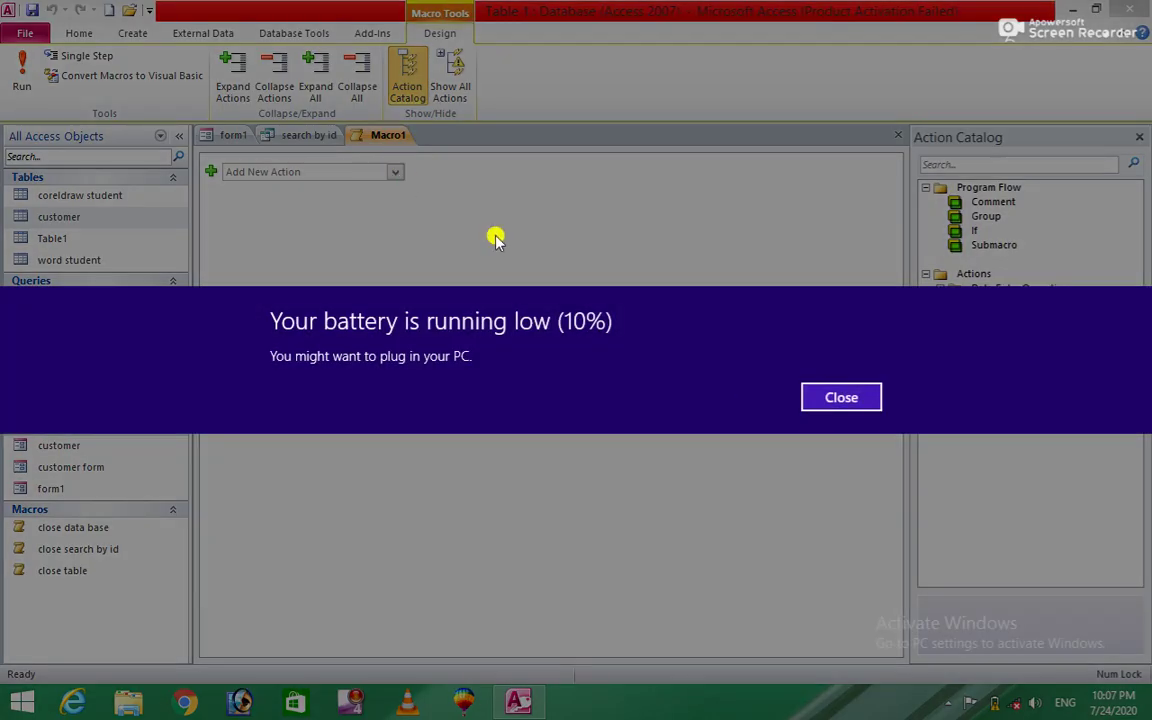
click(855, 400)
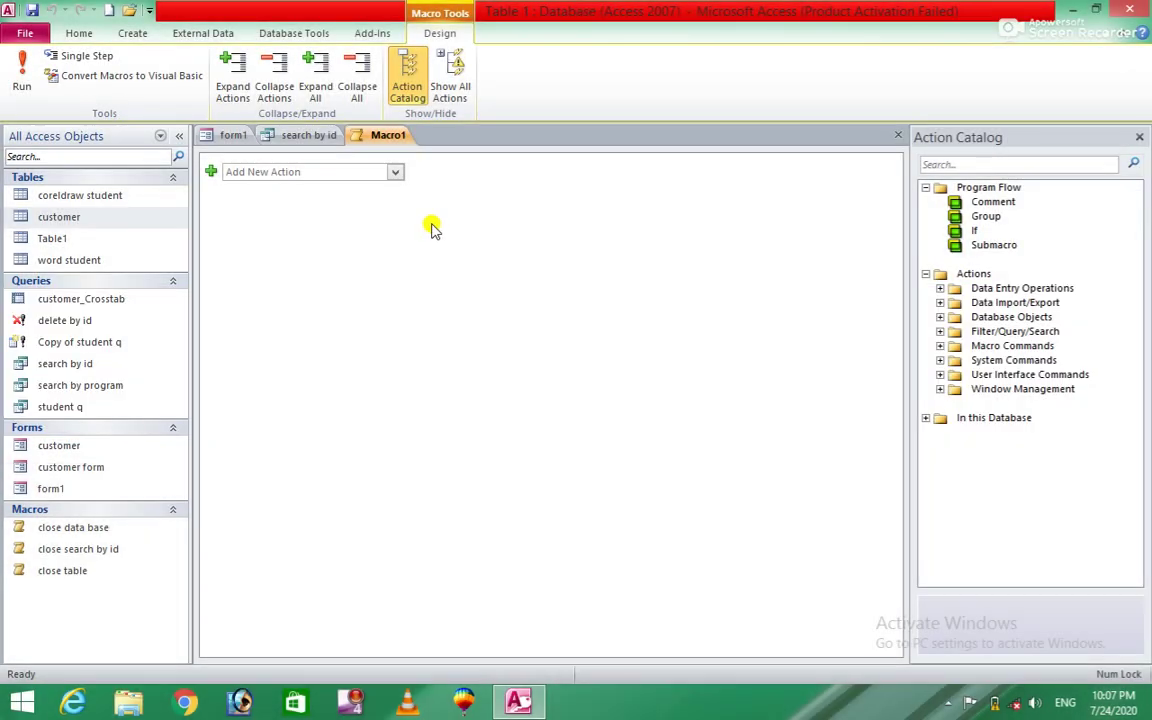
click(395, 172)
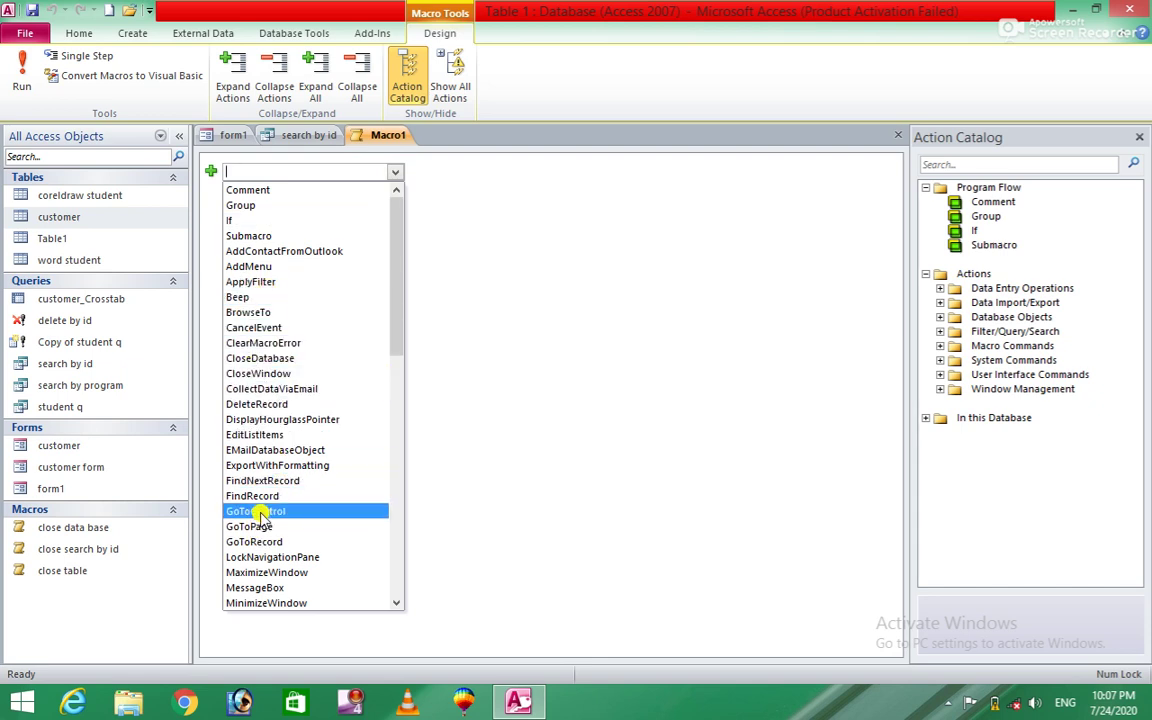
click(405, 292)
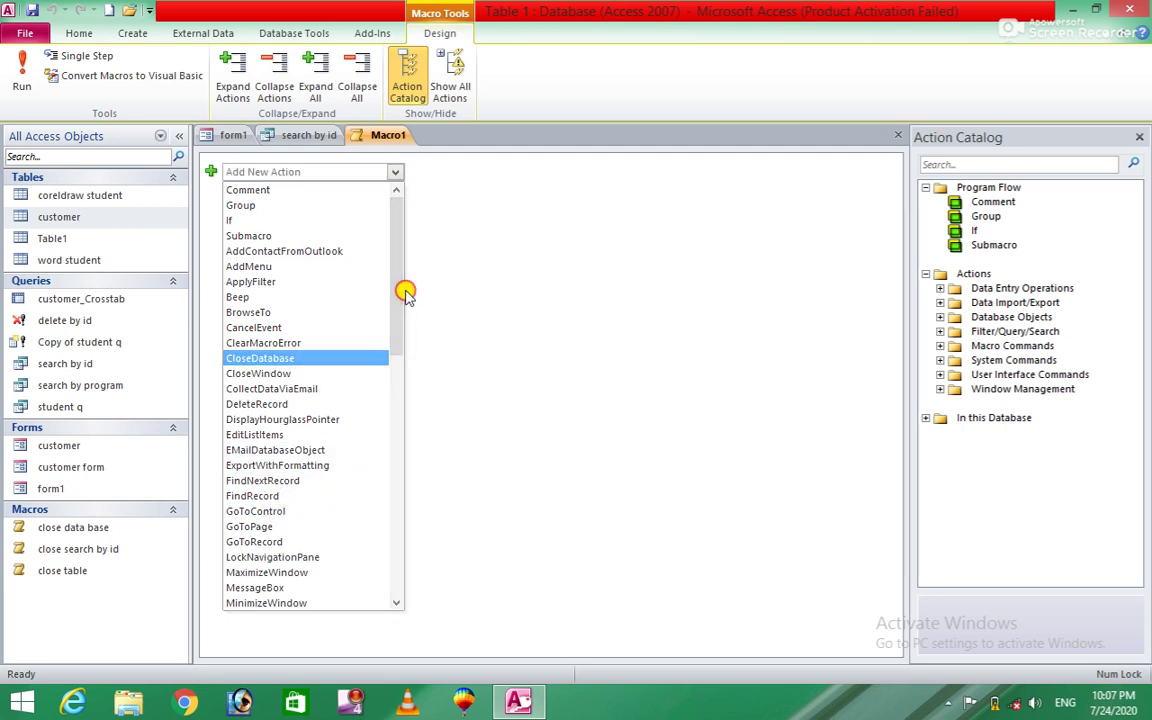
click(395, 172)
drag(396, 224, 393, 321)
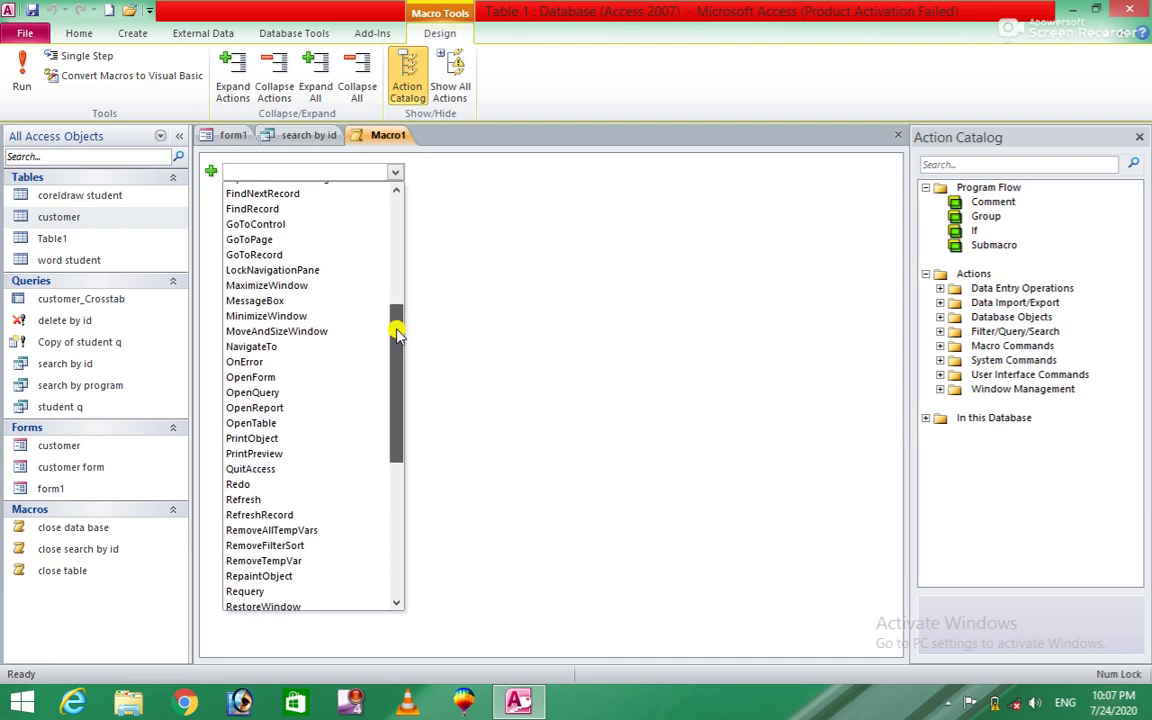
click(279, 395)
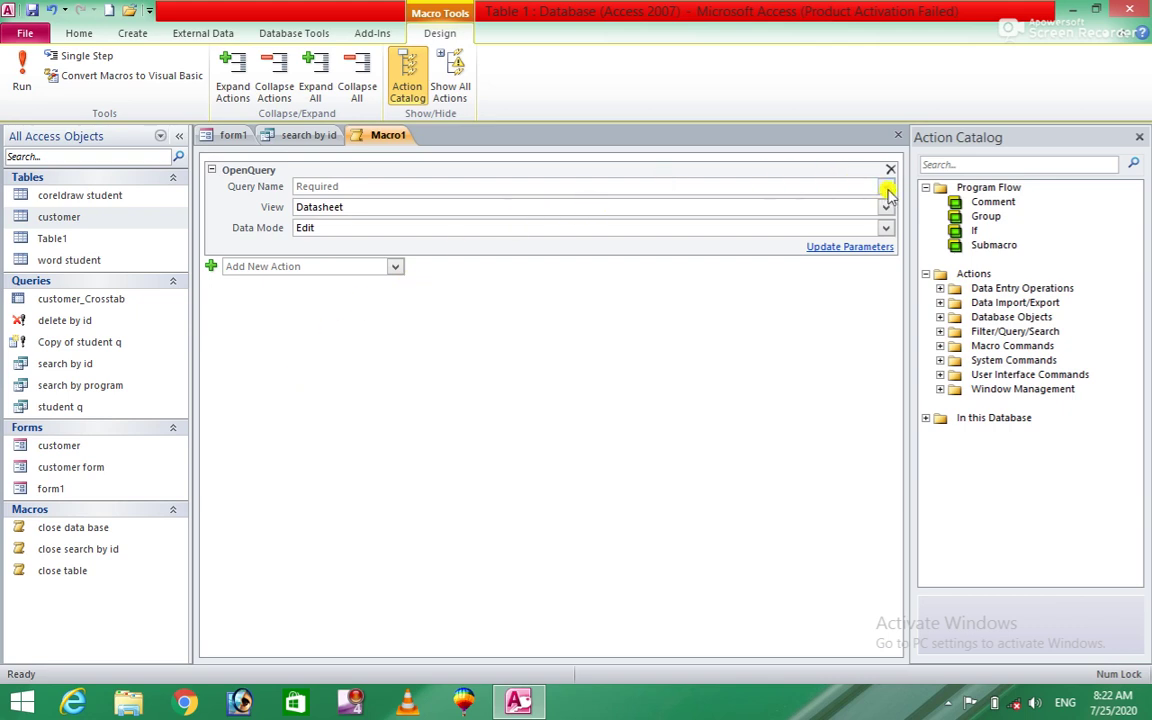
Make the OpenQuery action open the search by program query in Datasheet view
click(885, 188)
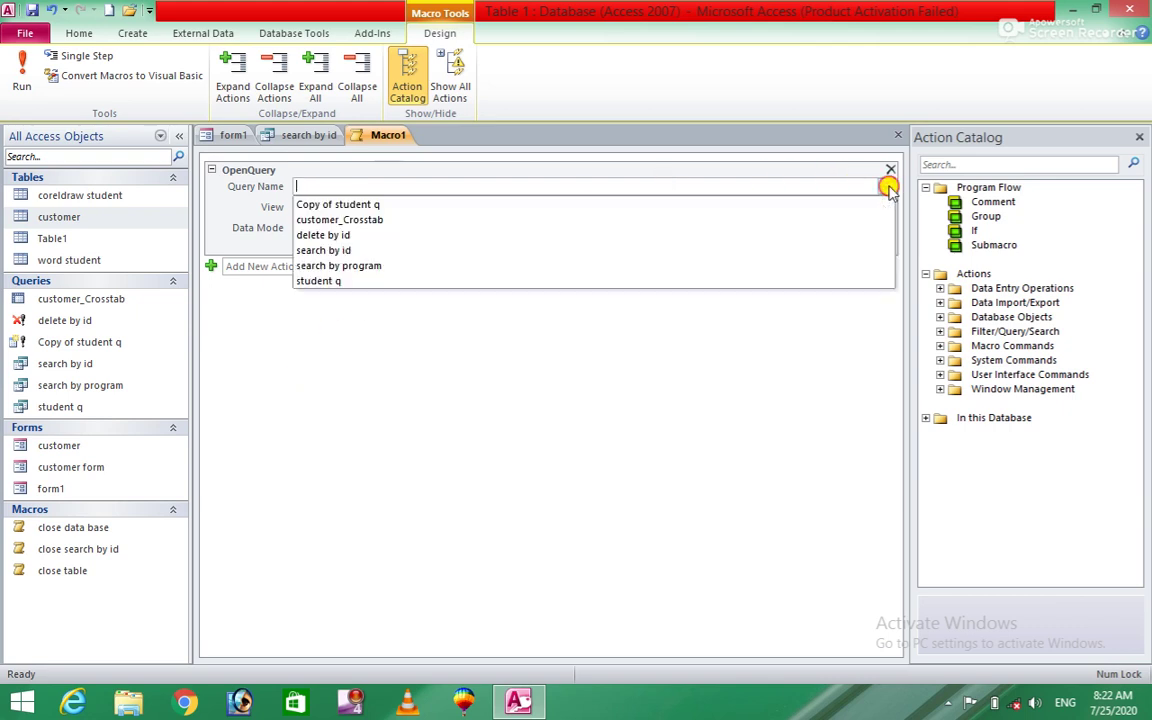
click(370, 266)
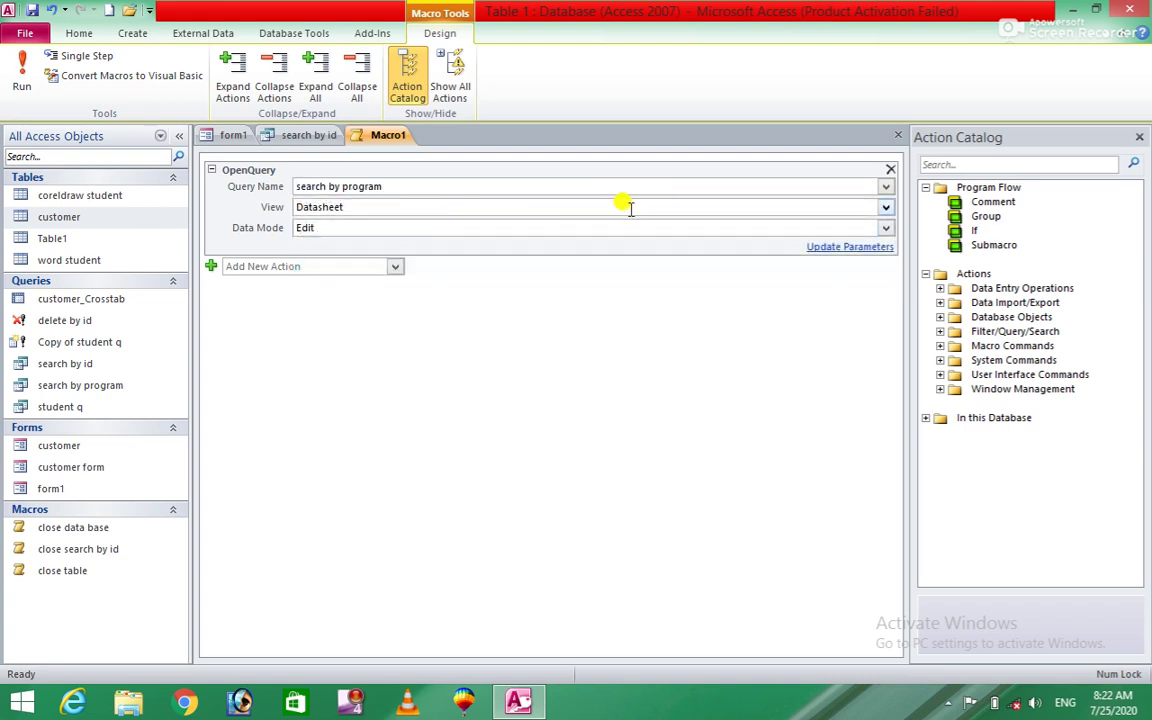
click(627, 205)
click(884, 206)
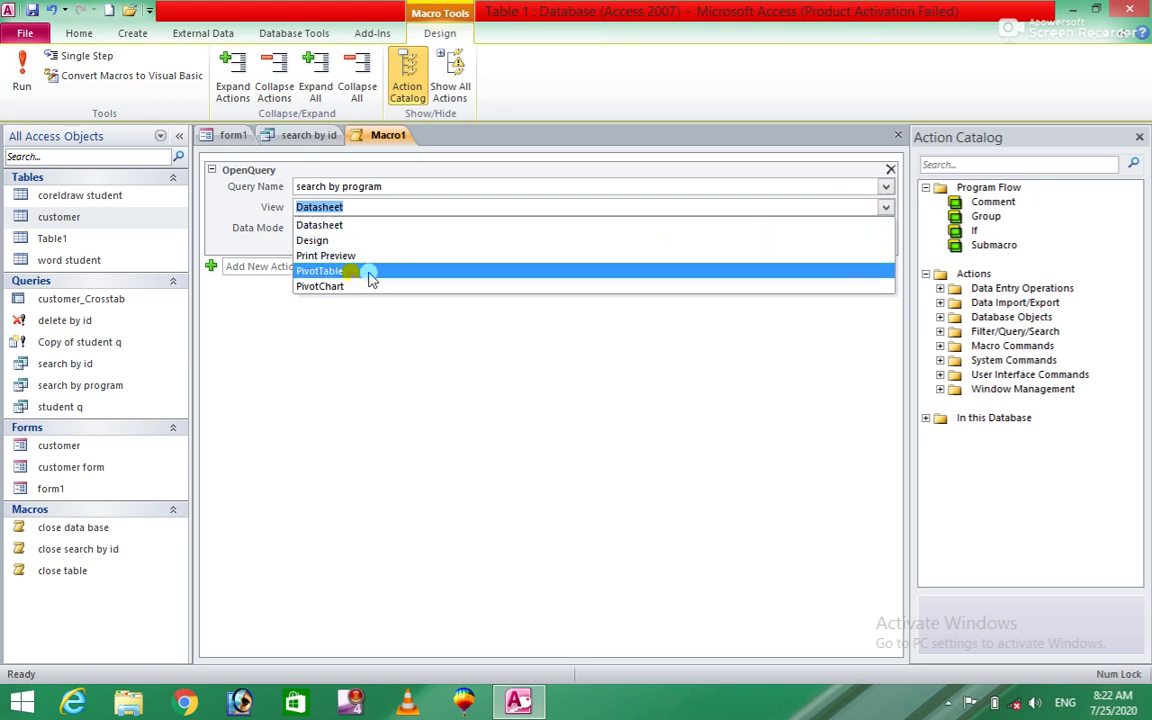
click(347, 226)
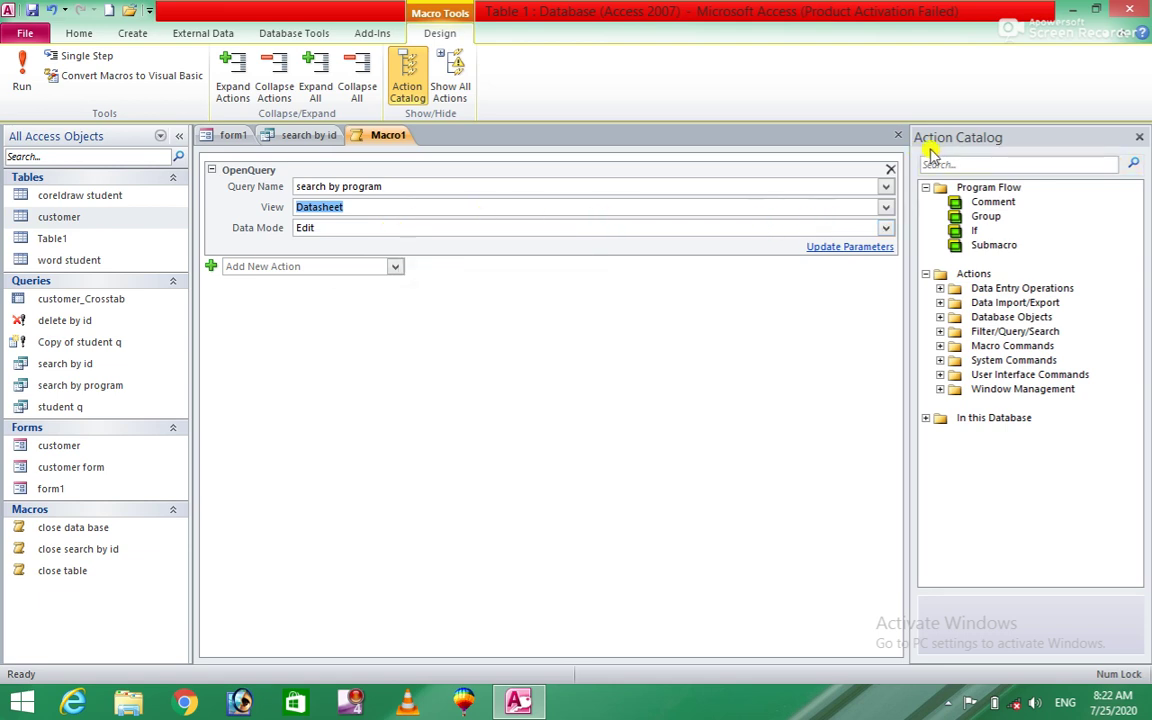
Close the macro and save it under the name search by program
click(898, 137)
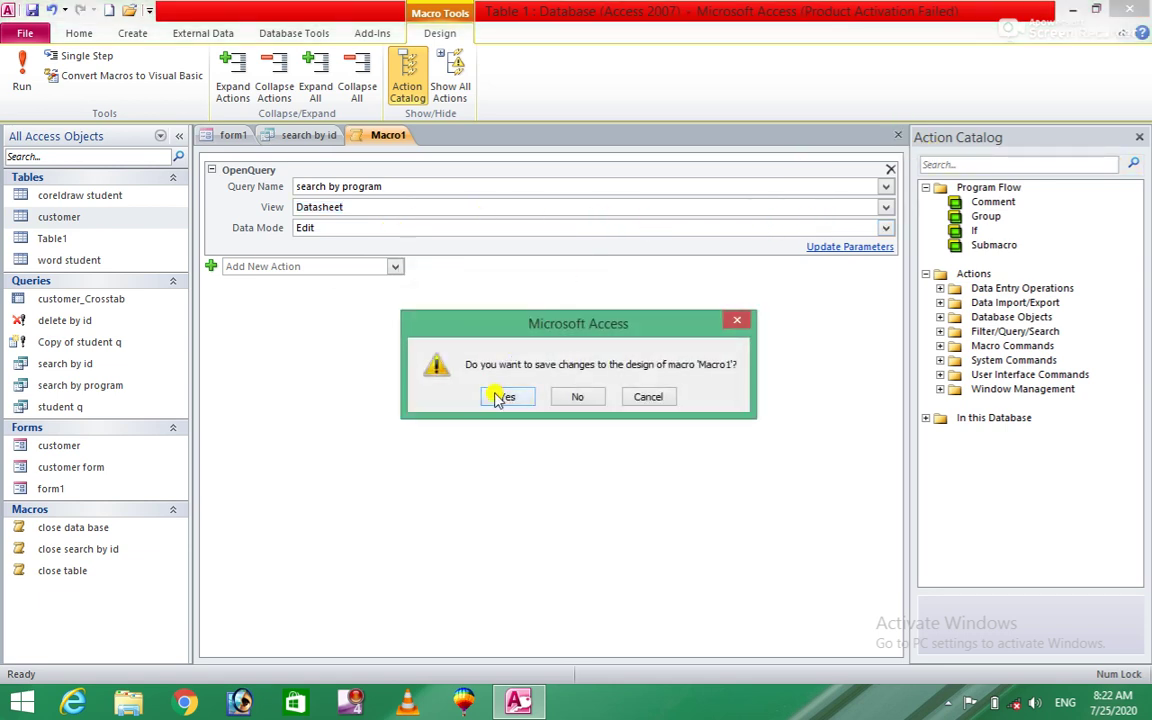
click(499, 396)
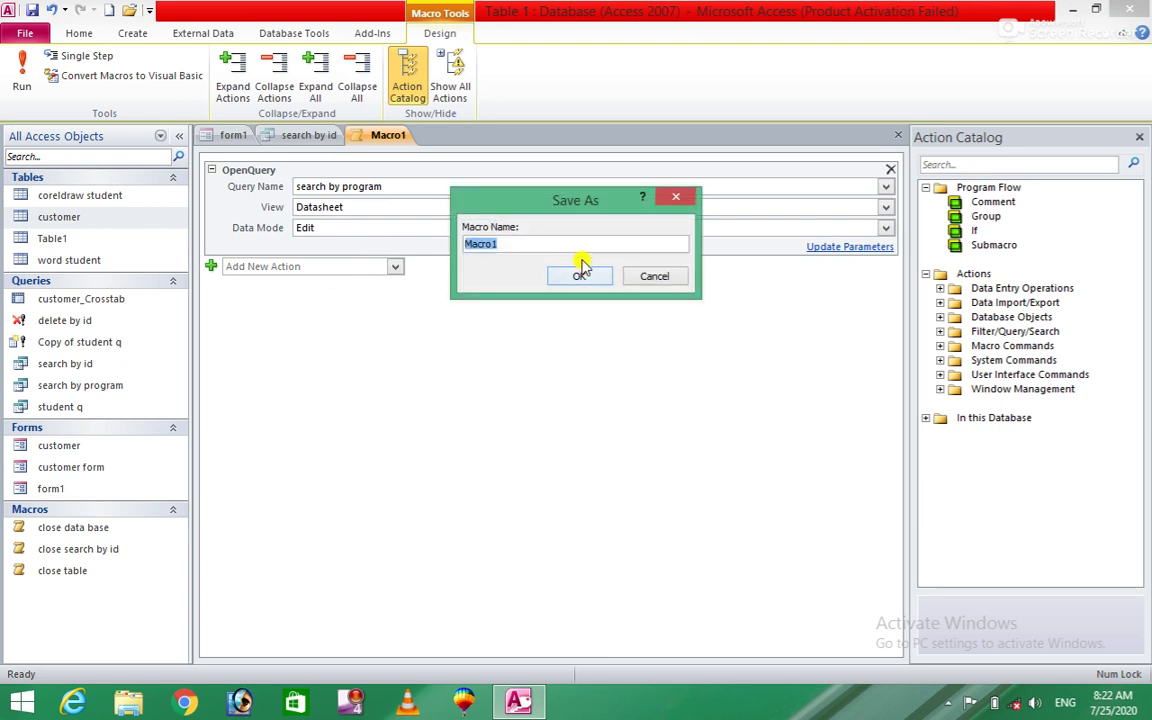
text(search by program)
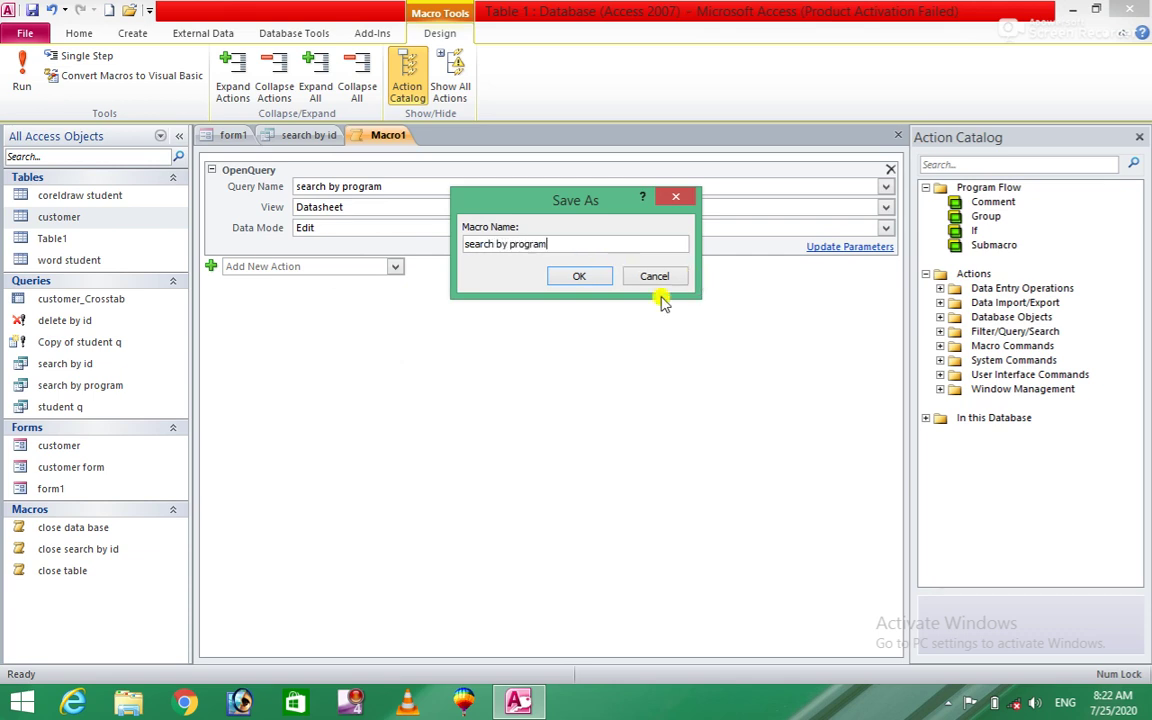
click(594, 277)
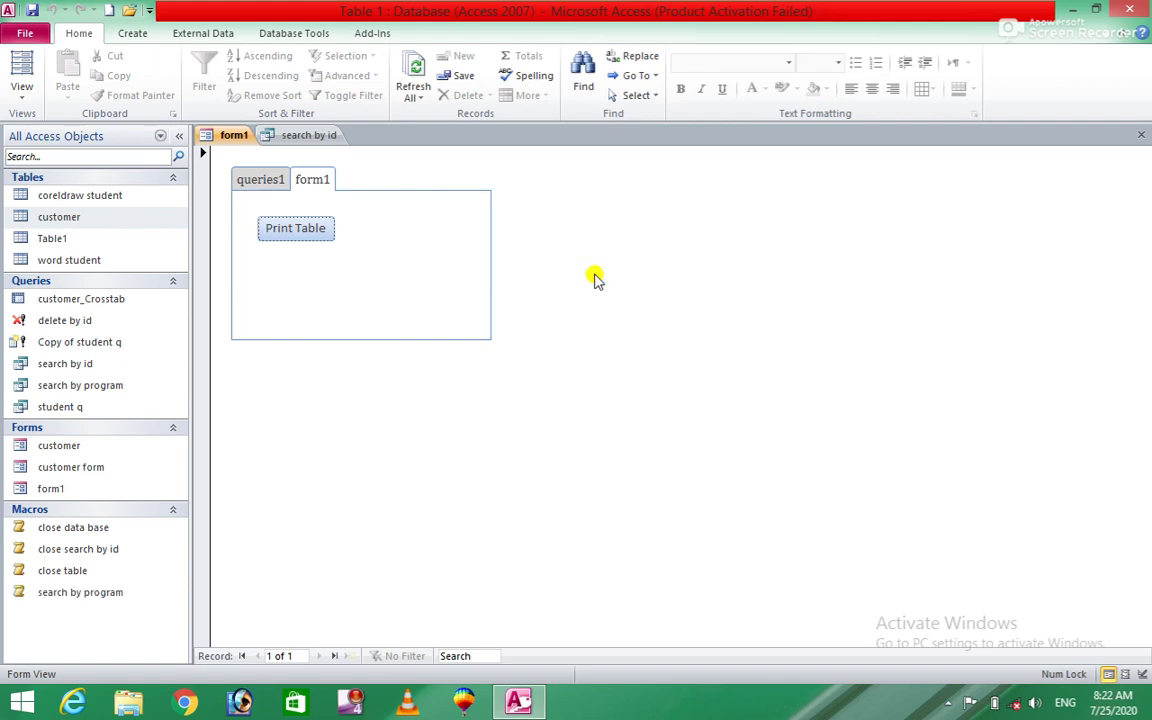
Test the search by program macro by running it with the program value 2
click(80, 594)
double_click(80, 594)
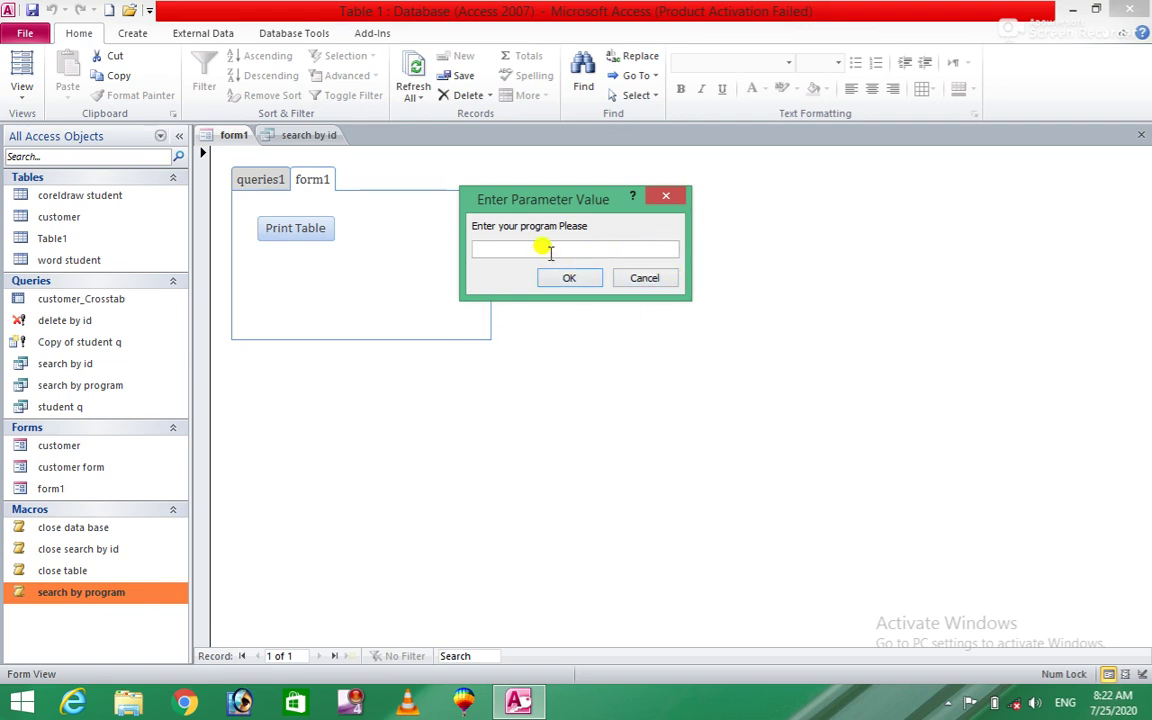
text(2)
click(569, 277)
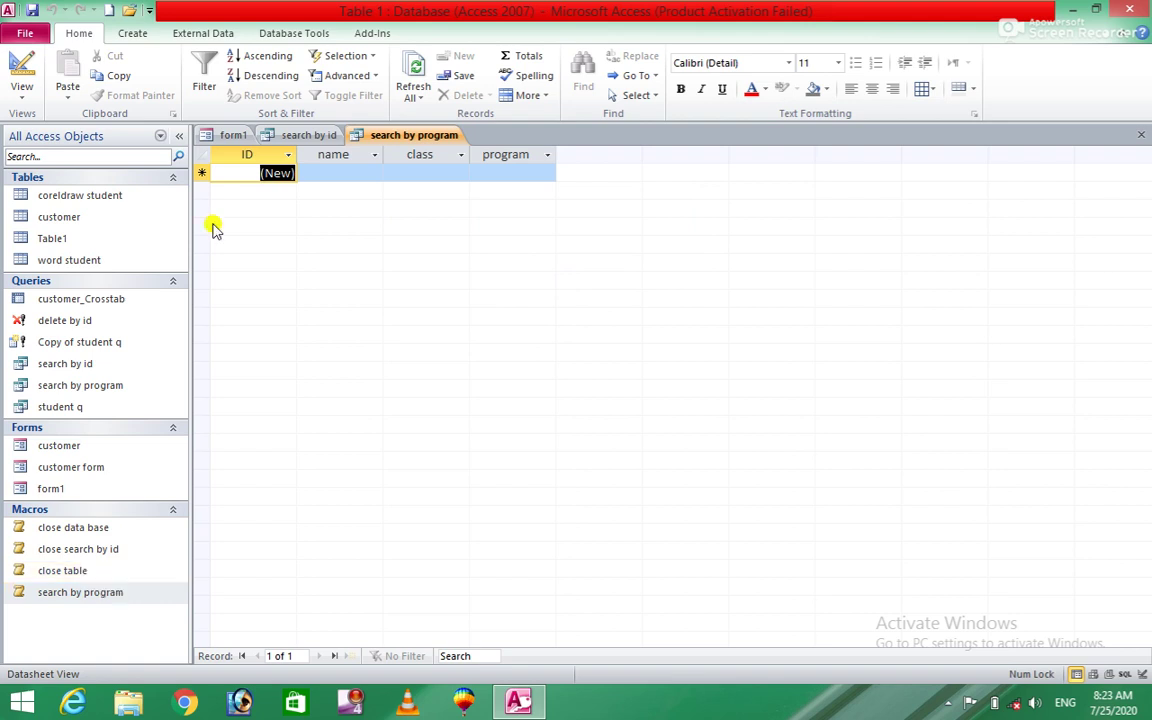
Return to form1 and look through its queries1 and form1 pages
click(310, 135)
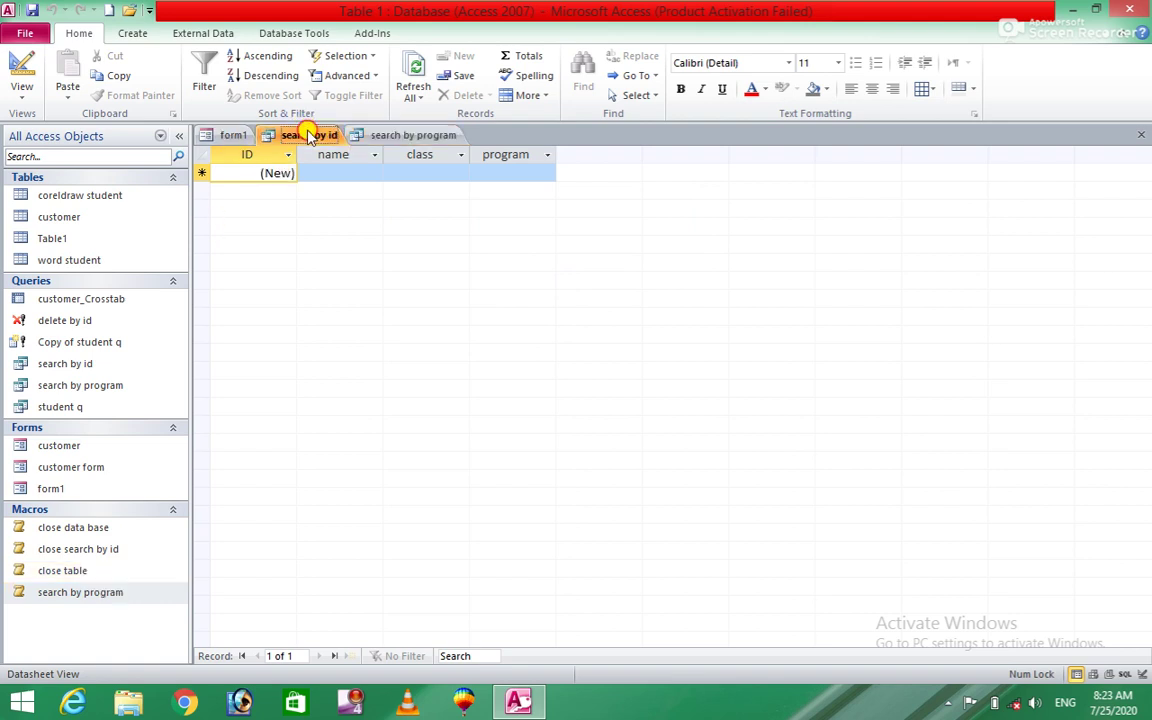
click(224, 139)
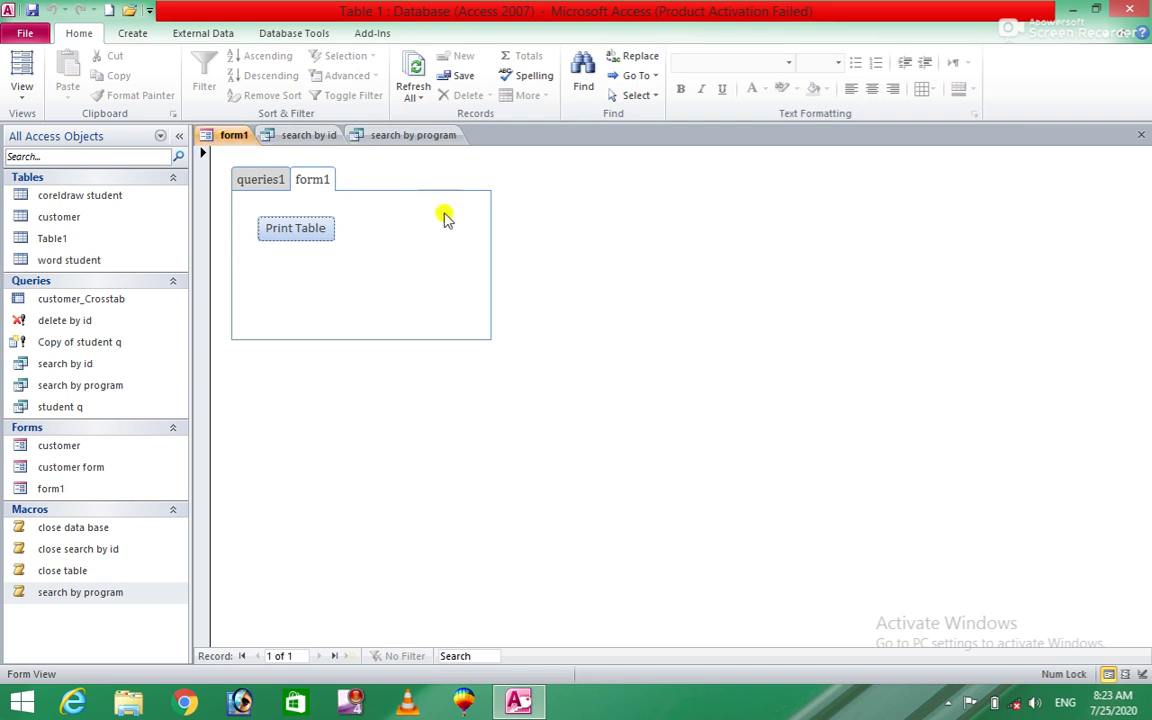
click(256, 180)
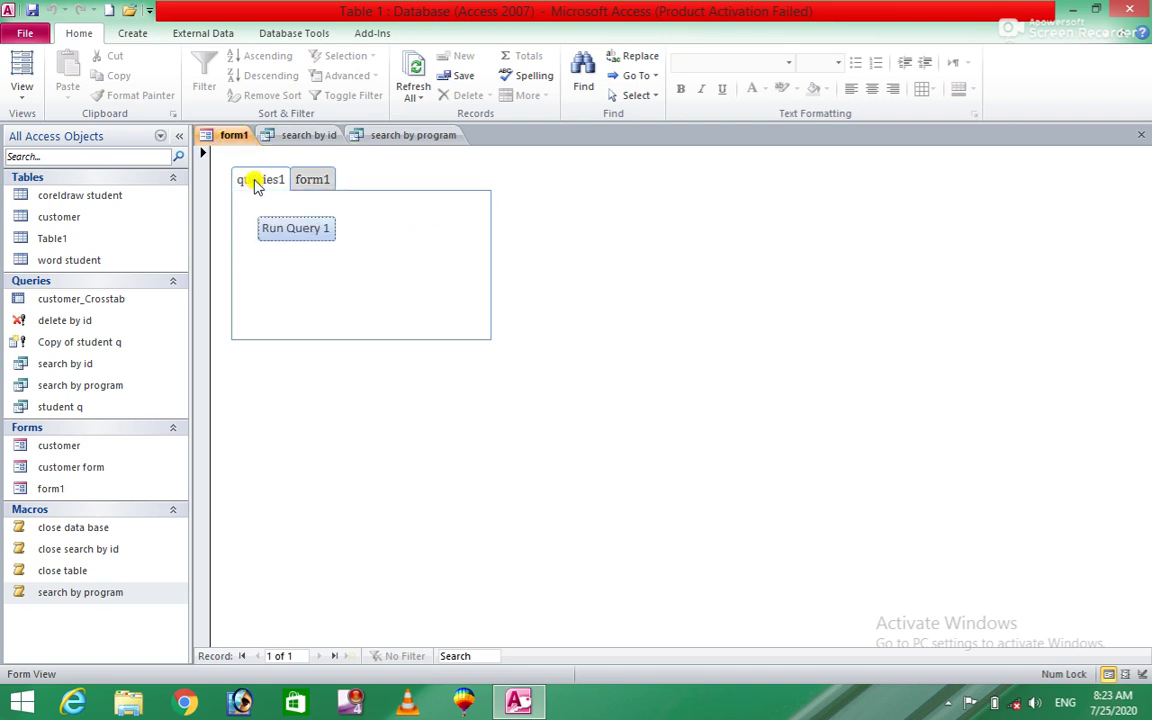
click(310, 180)
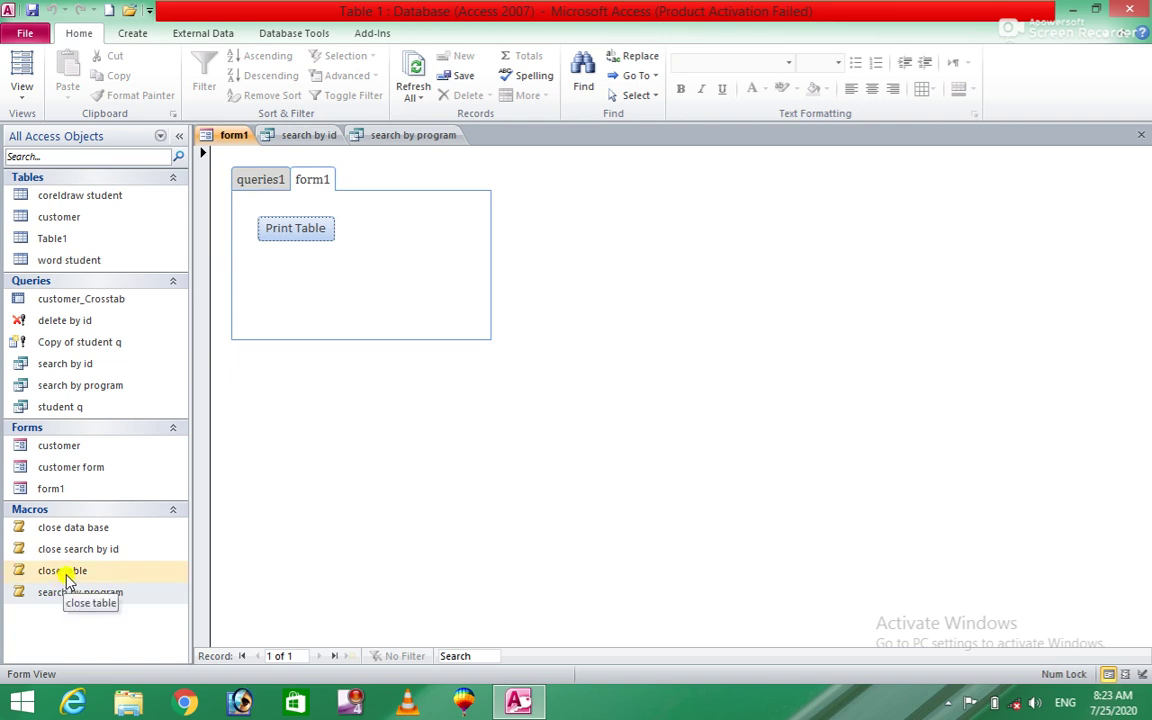
Check which page commands are available for the queries1 and form1 tabs while form1 is in Form view
right_click(326, 186)
click(340, 181)
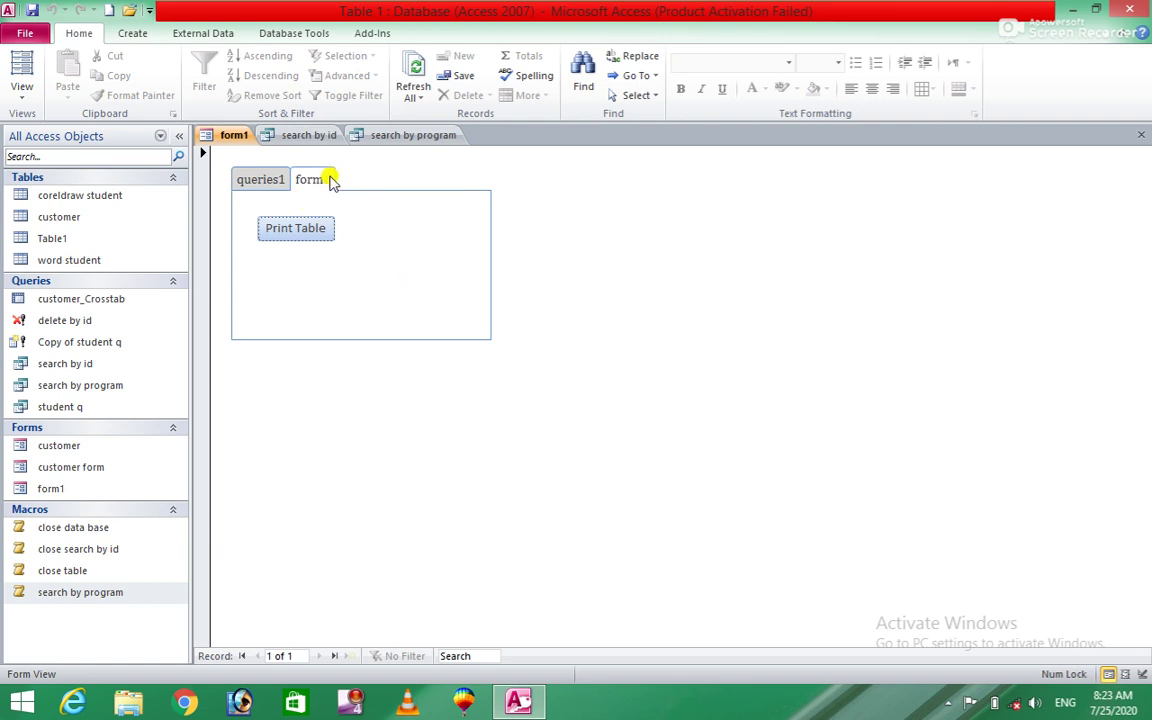
right_click(331, 181)
click(343, 190)
right_click(342, 200)
click(335, 206)
right_click(336, 210)
click(273, 180)
click(273, 180)
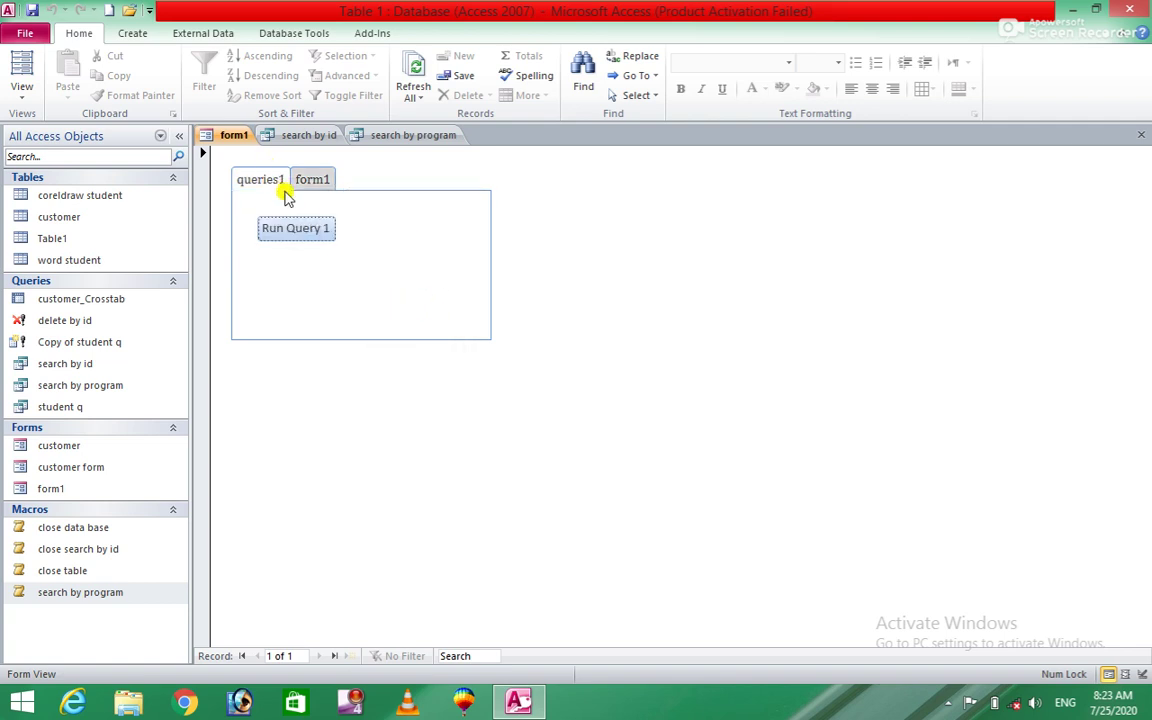
right_click(284, 186)
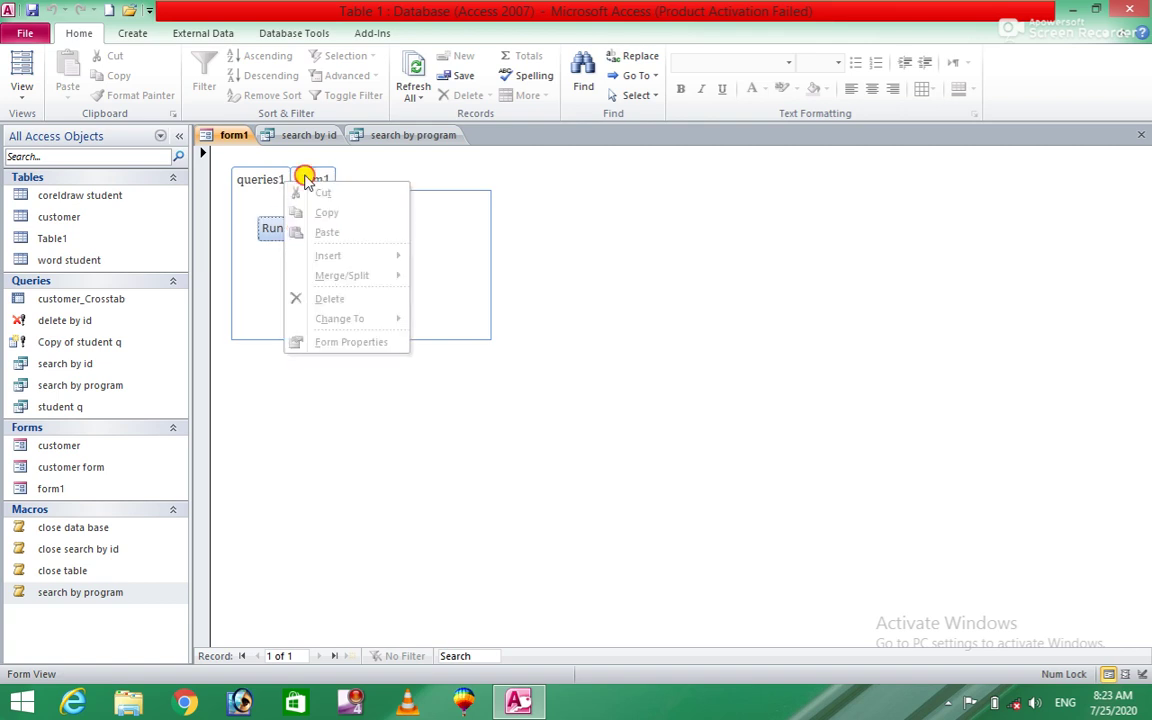
right_click(306, 177)
right_click(305, 178)
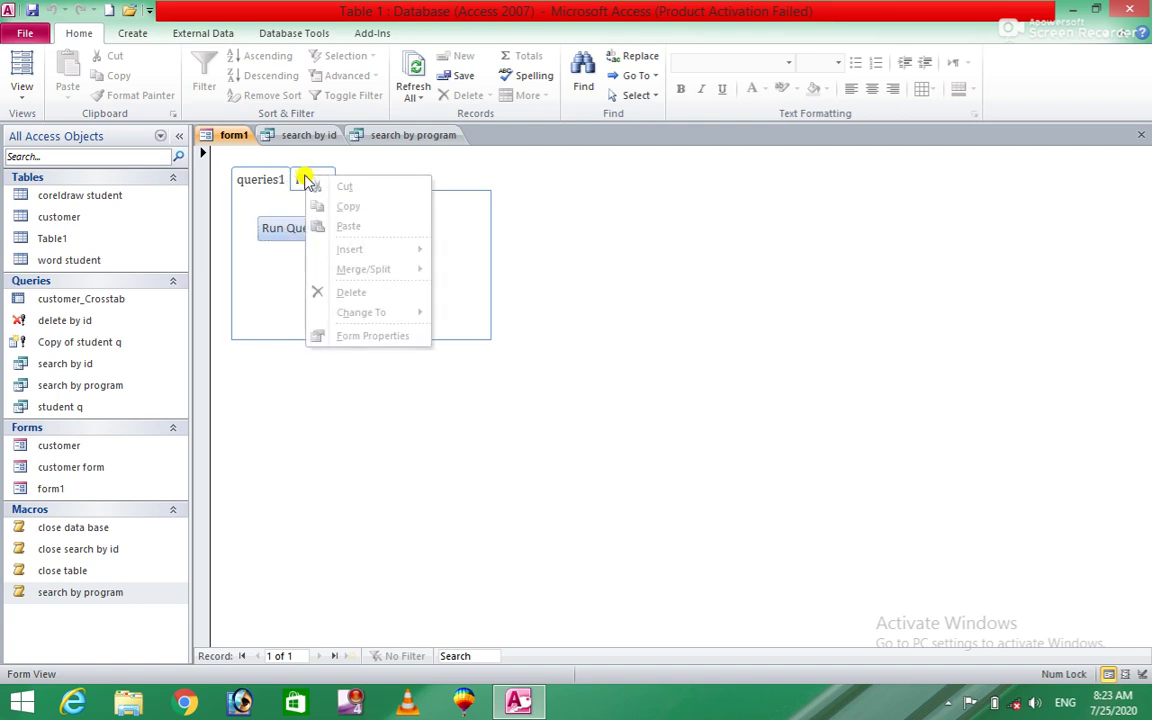
click(350, 180)
click(322, 185)
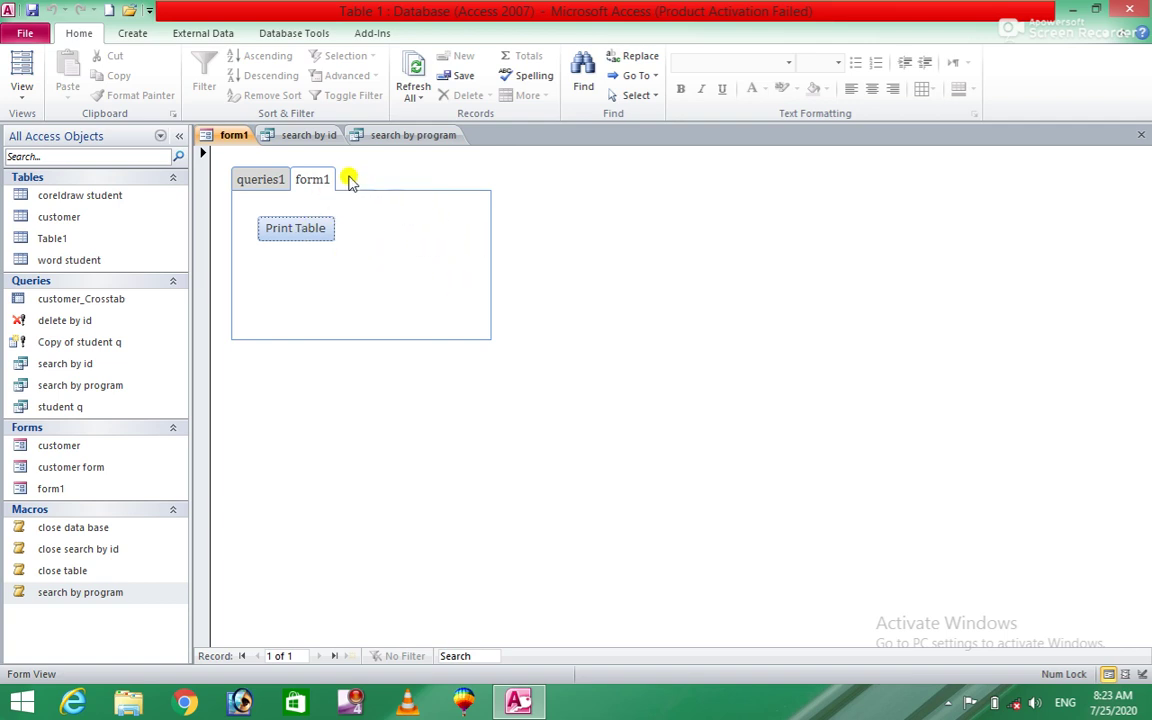
click(253, 180)
right_click(253, 180)
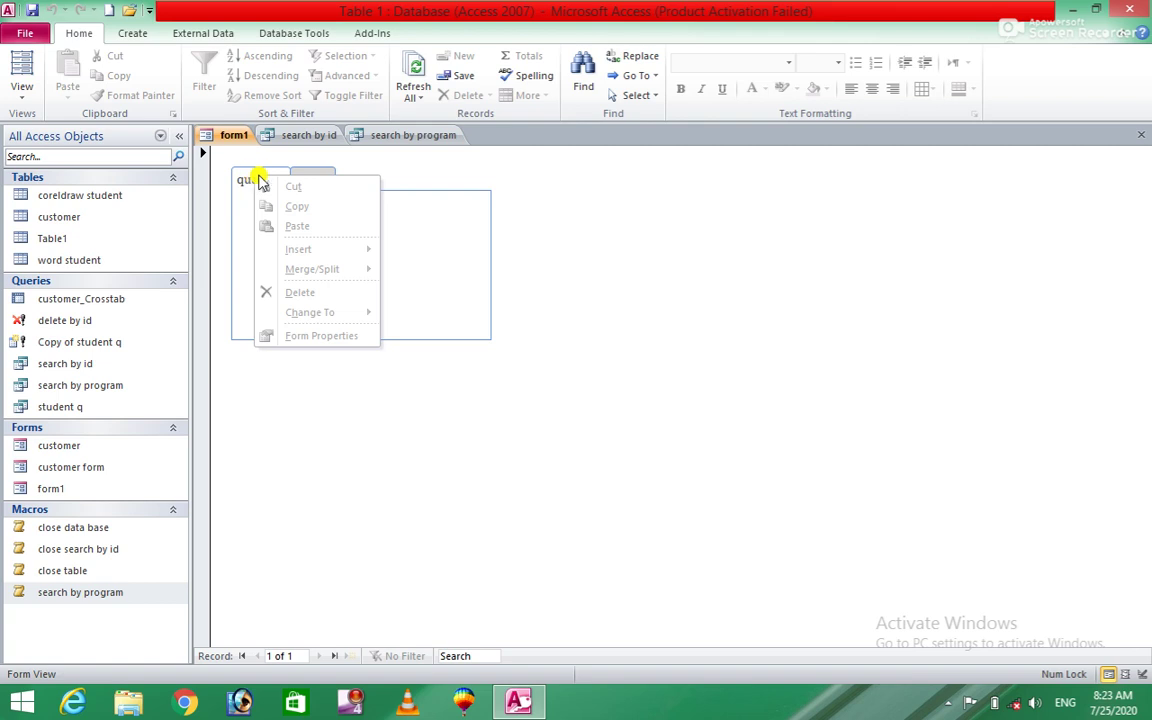
click(430, 213)
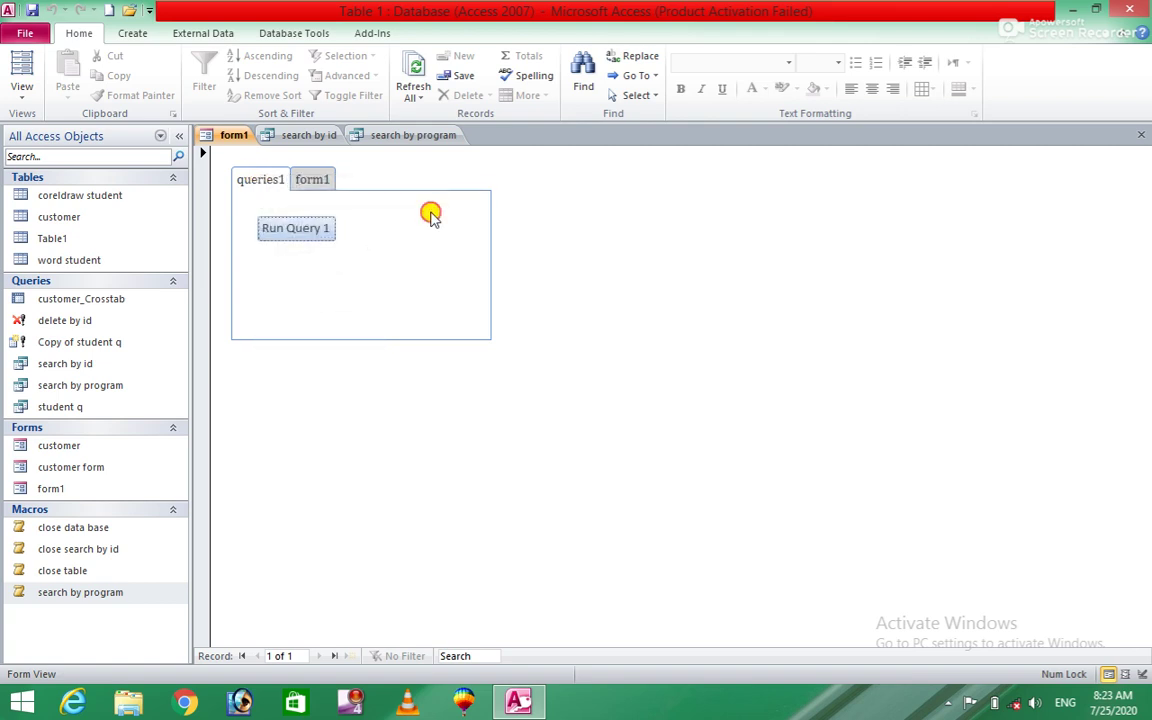
right_click(320, 177)
click(320, 178)
right_click(320, 178)
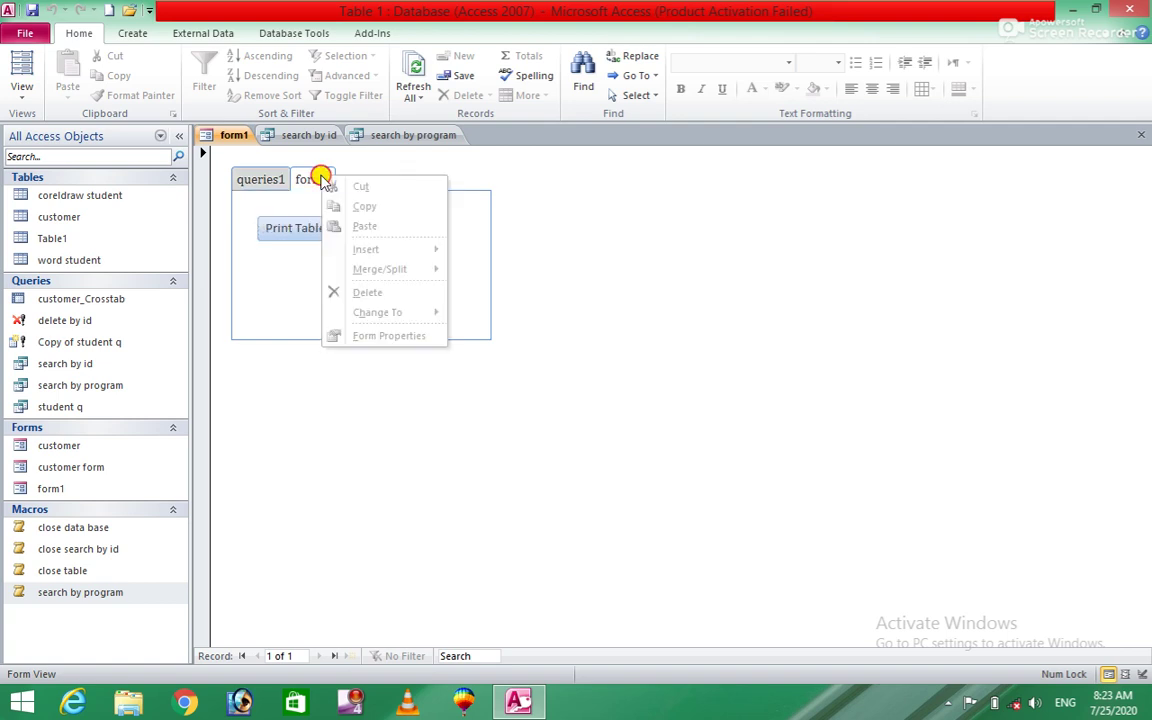
right_click(321, 177)
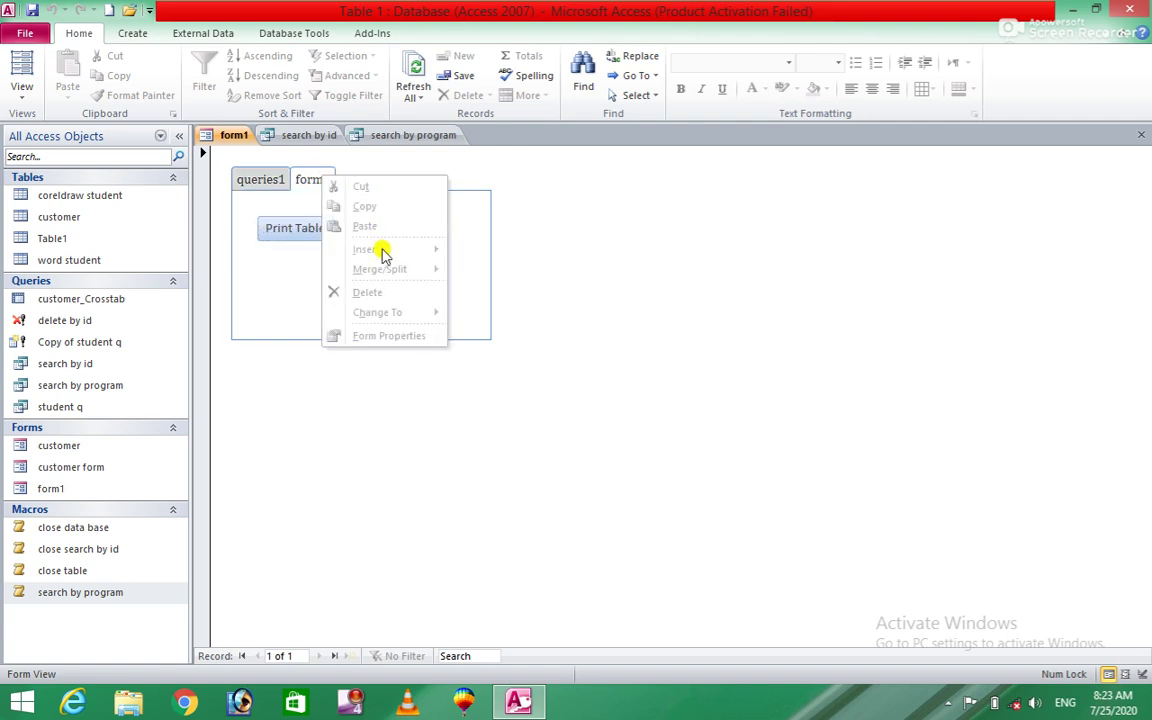
click(681, 224)
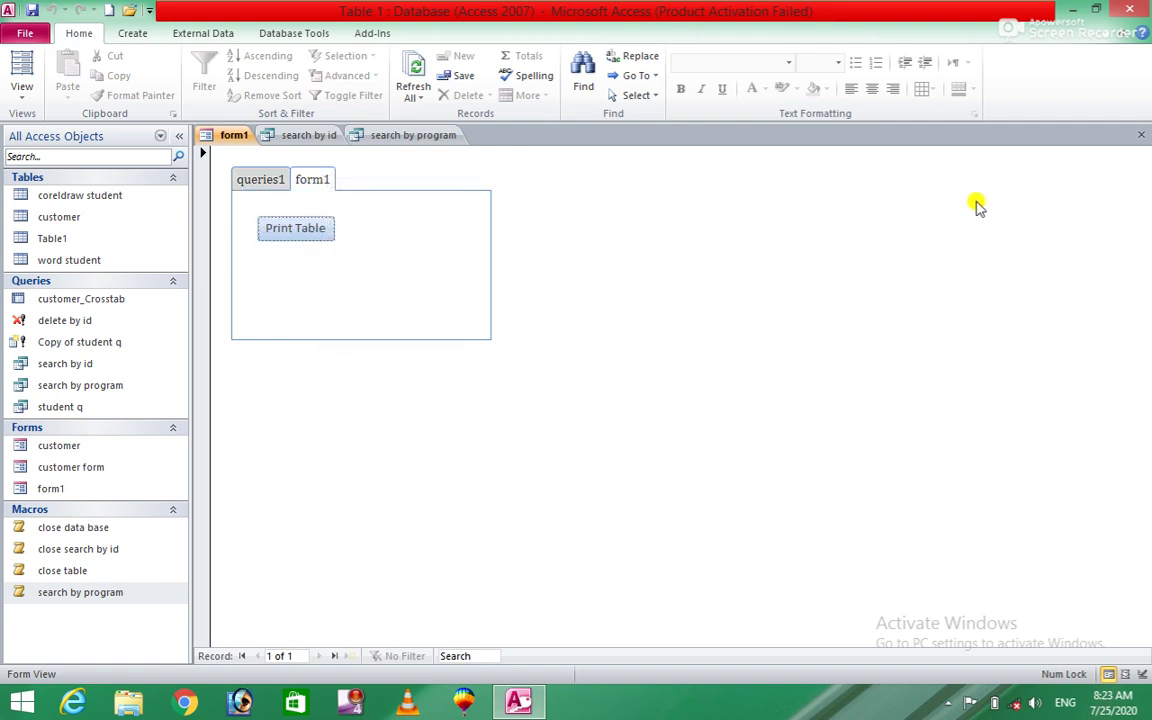
Close form1 and both search query results, and open the customer_Crosstab query
click(1139, 134)
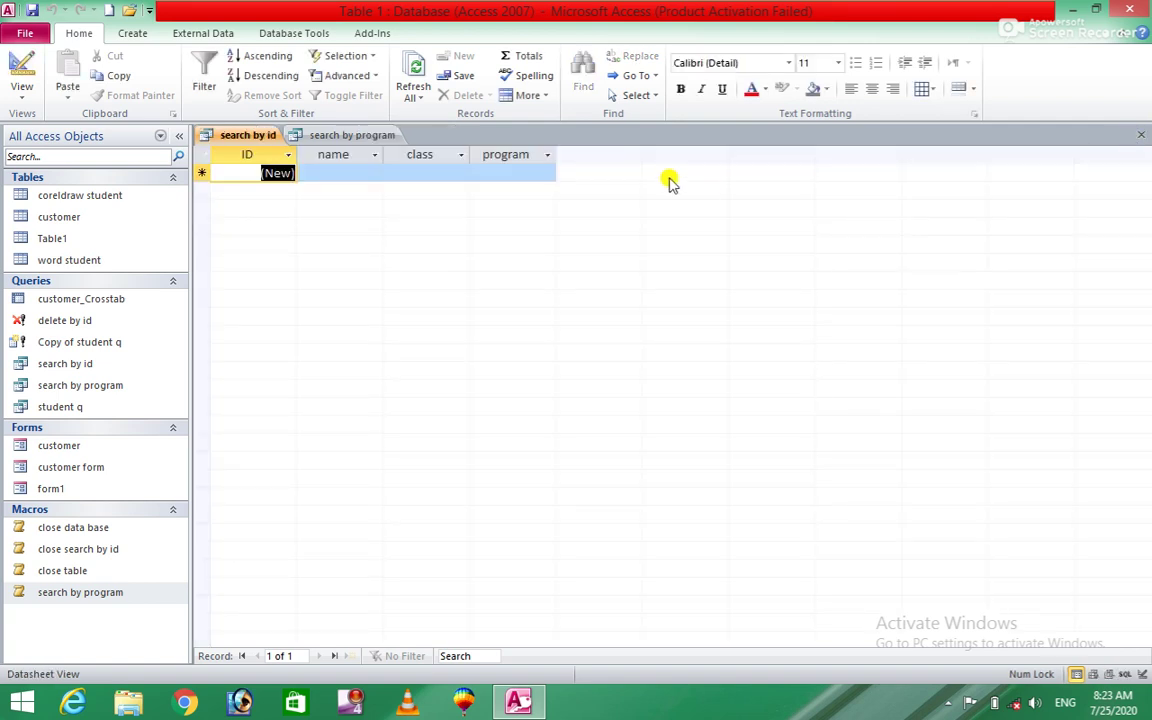
click(1142, 135)
click(1141, 135)
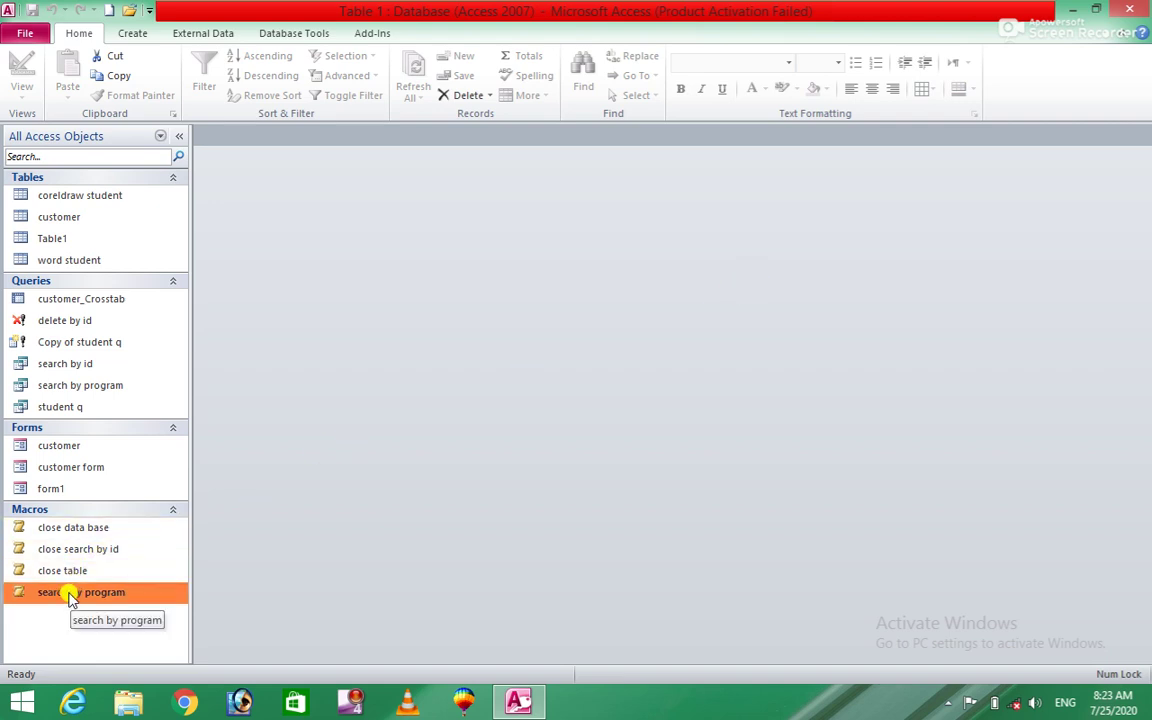
click(90, 300)
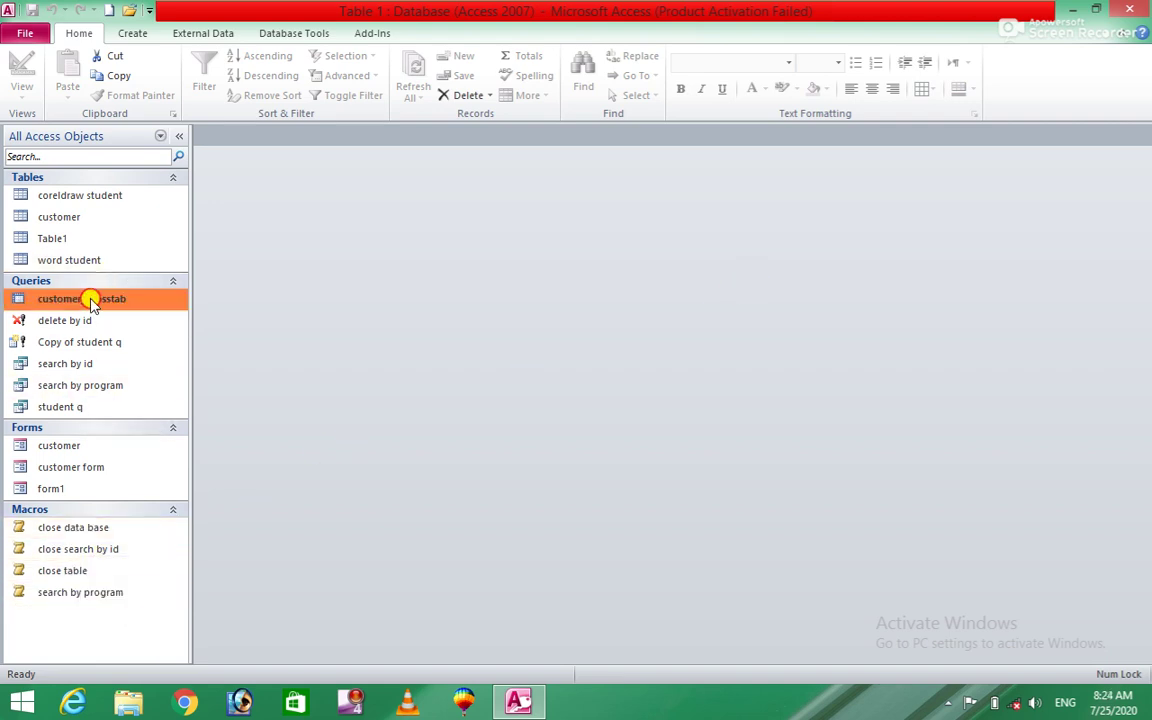
double_click(90, 300)
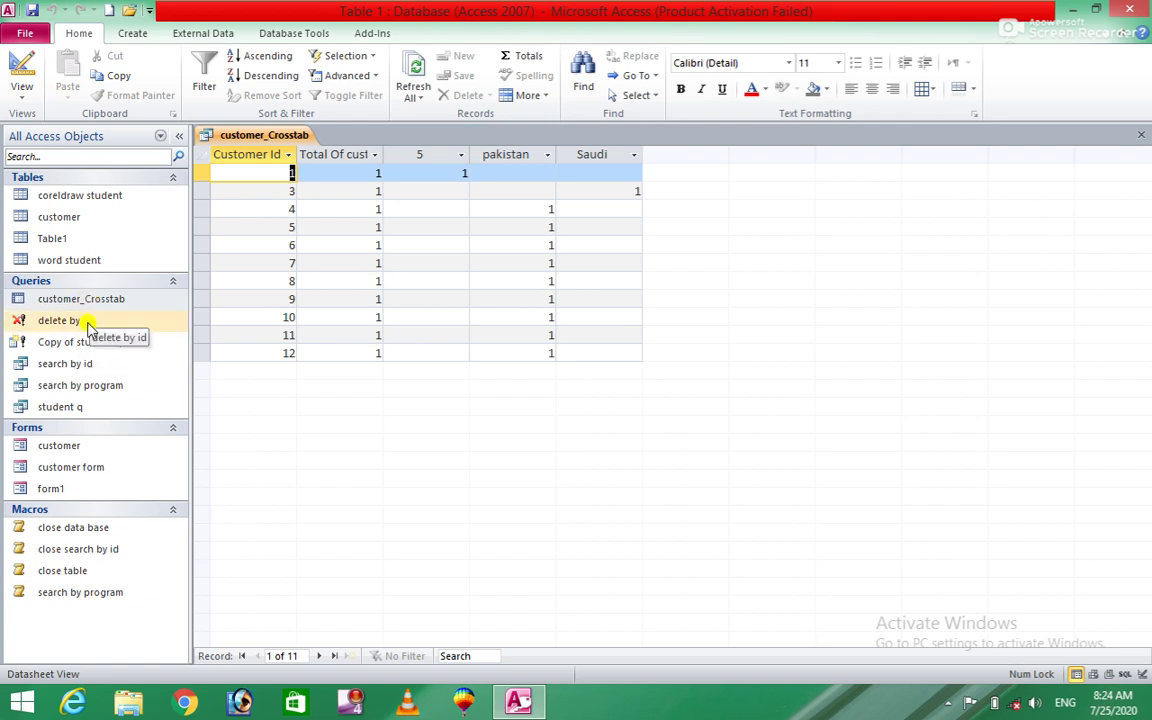
Test the close data base macro by running it, and reopen the Table 1.accdb database
click(72, 527)
click(70, 550)
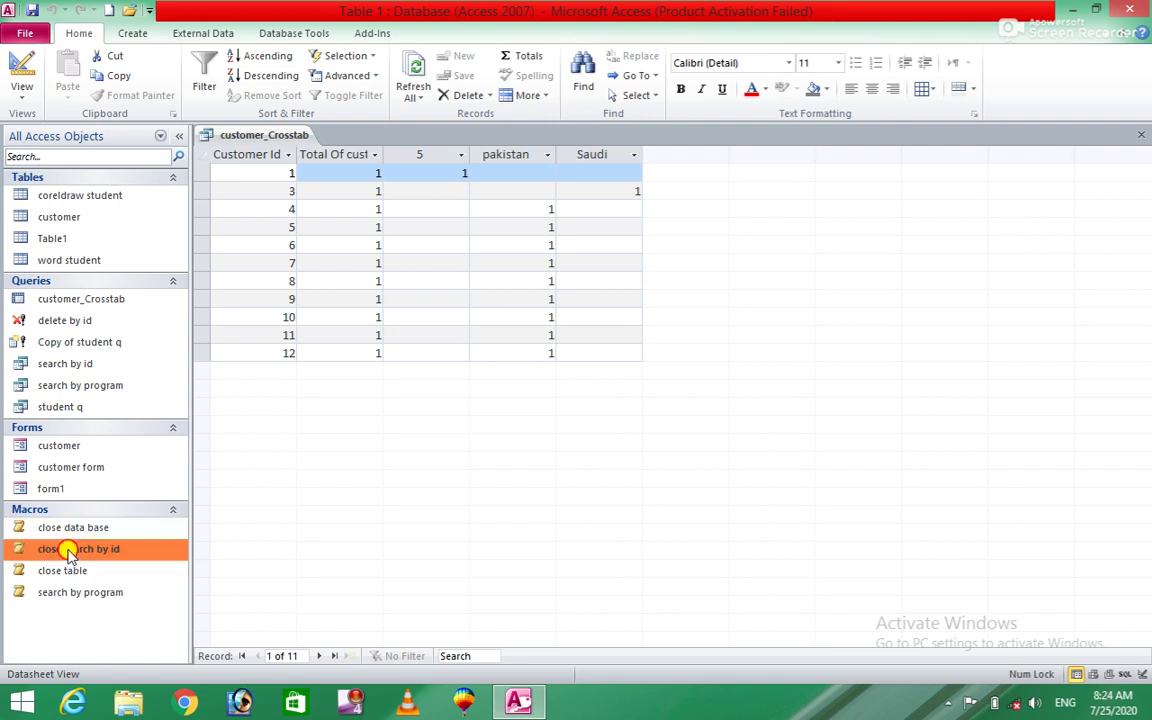
click(68, 572)
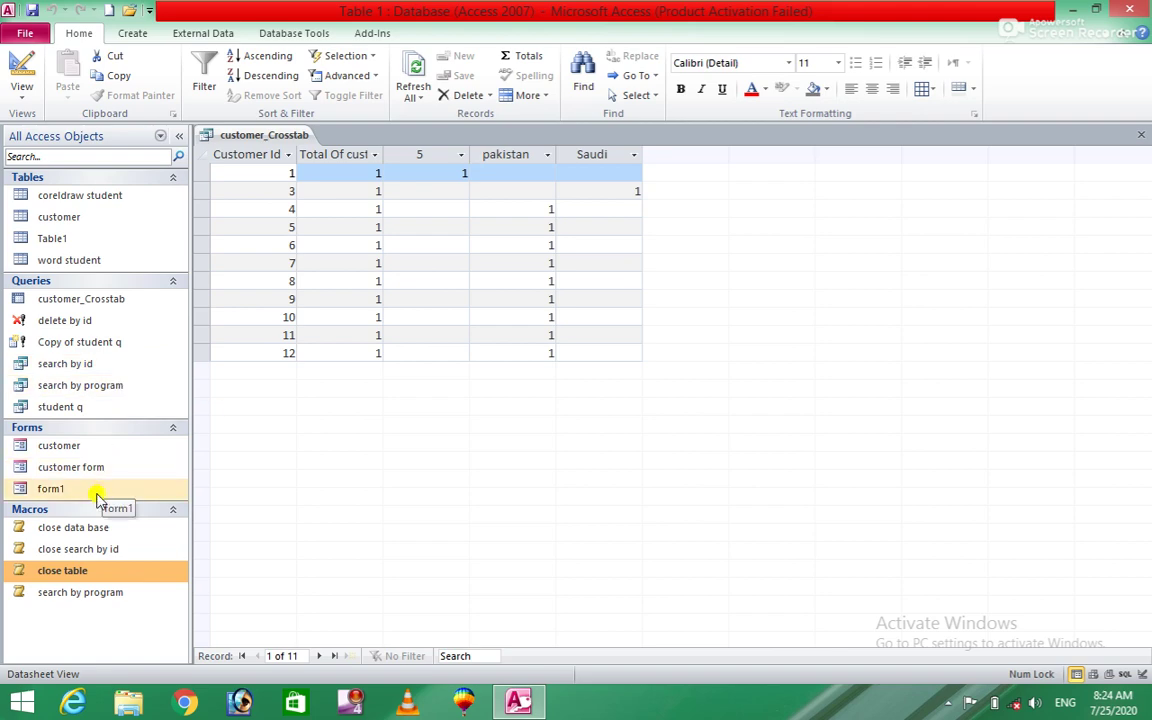
double_click(57, 527)
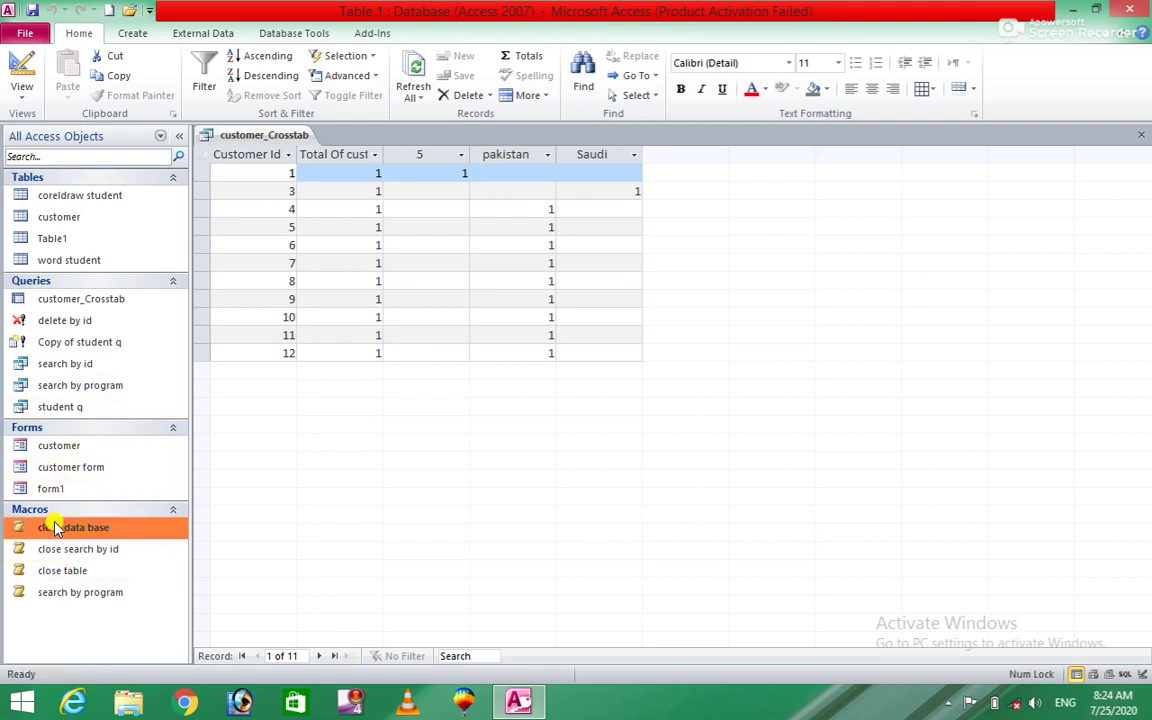
click(32, 33)
click(30, 33)
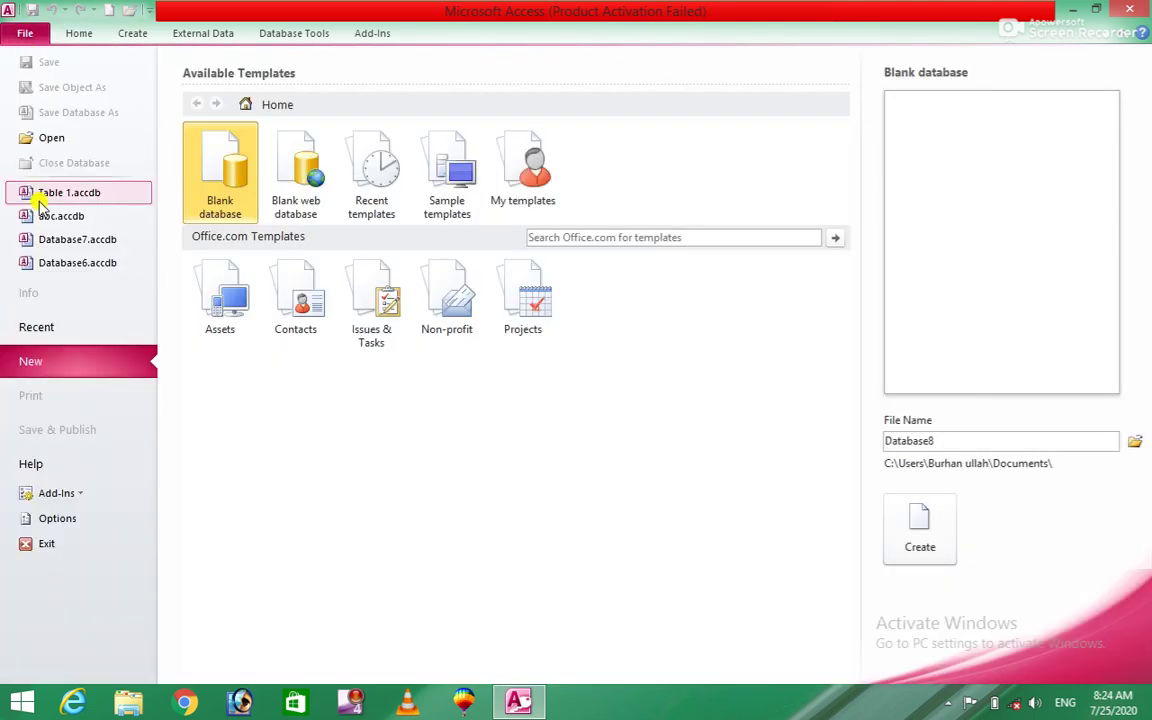
click(40, 194)
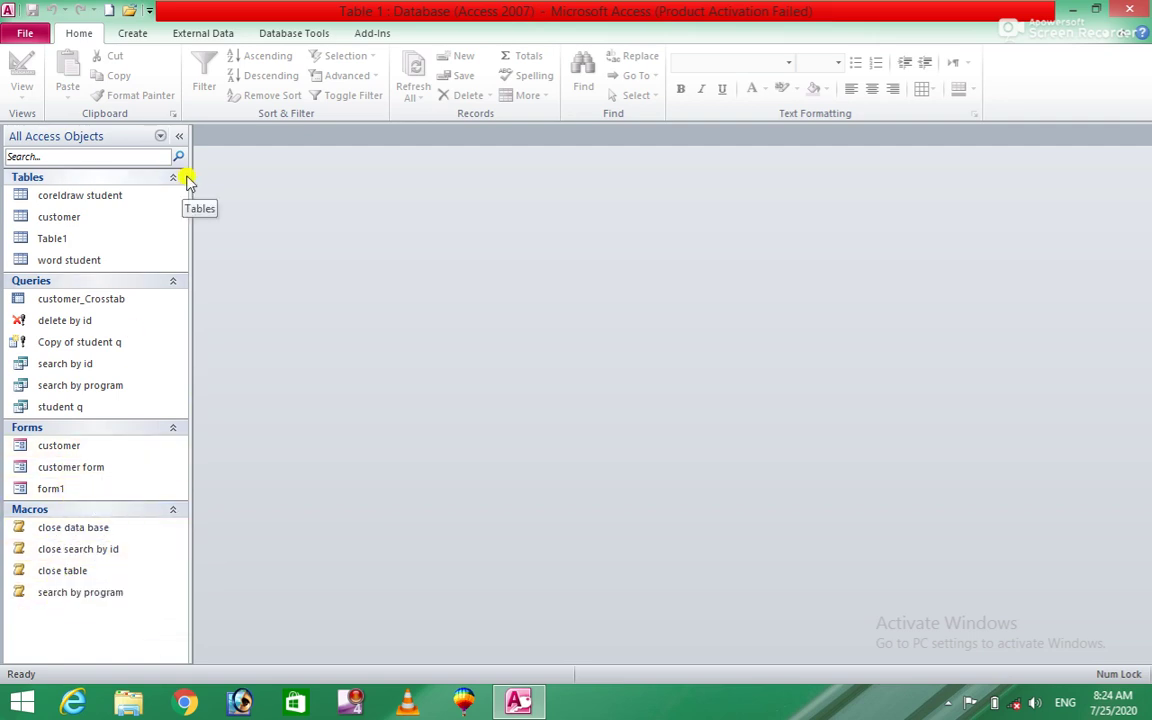
Create a blank form, hide its field list, and place a tab control on it
click(132, 33)
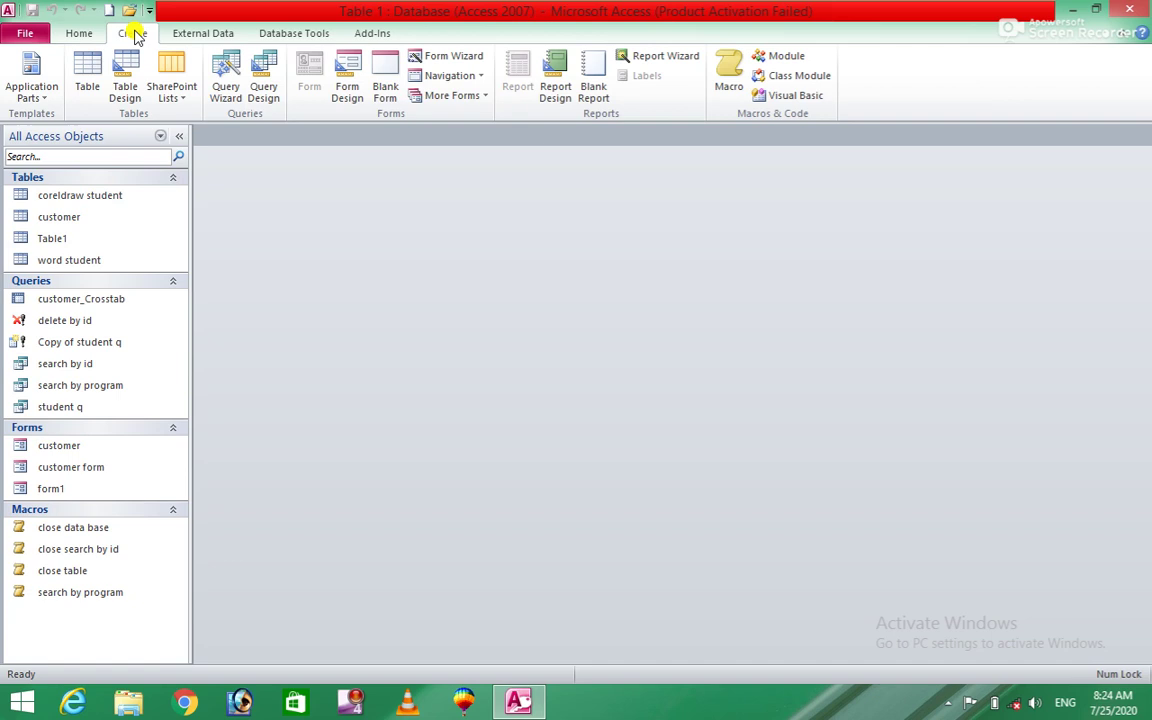
click(386, 90)
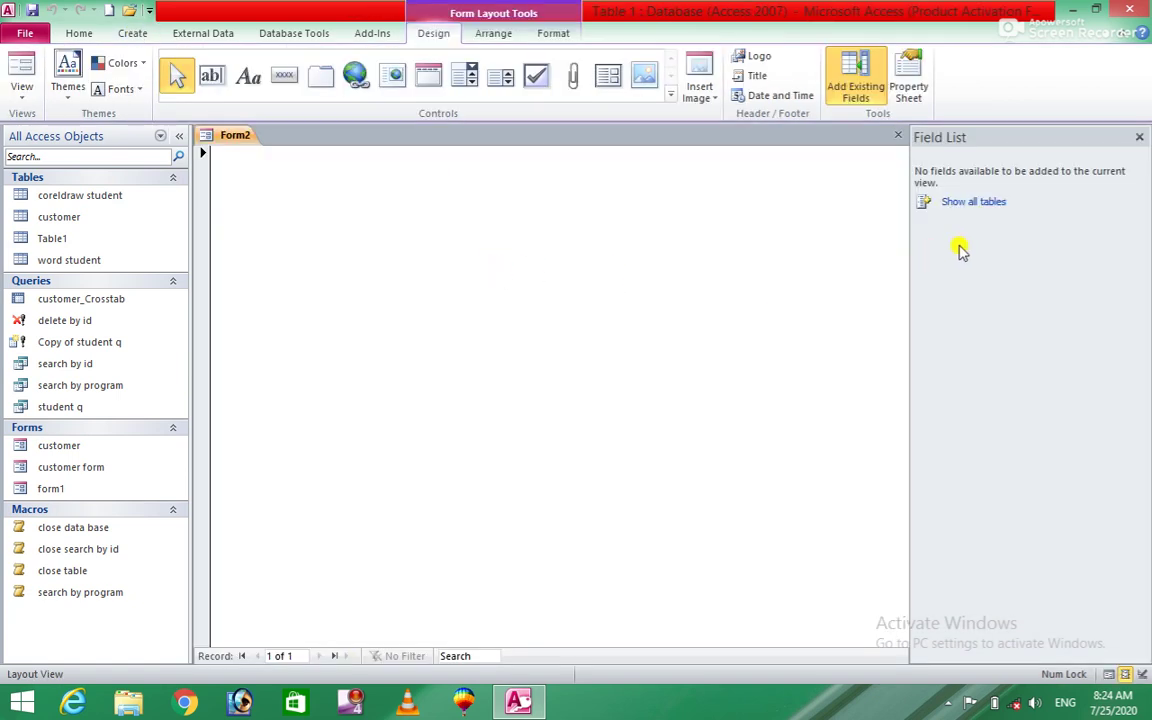
click(1143, 140)
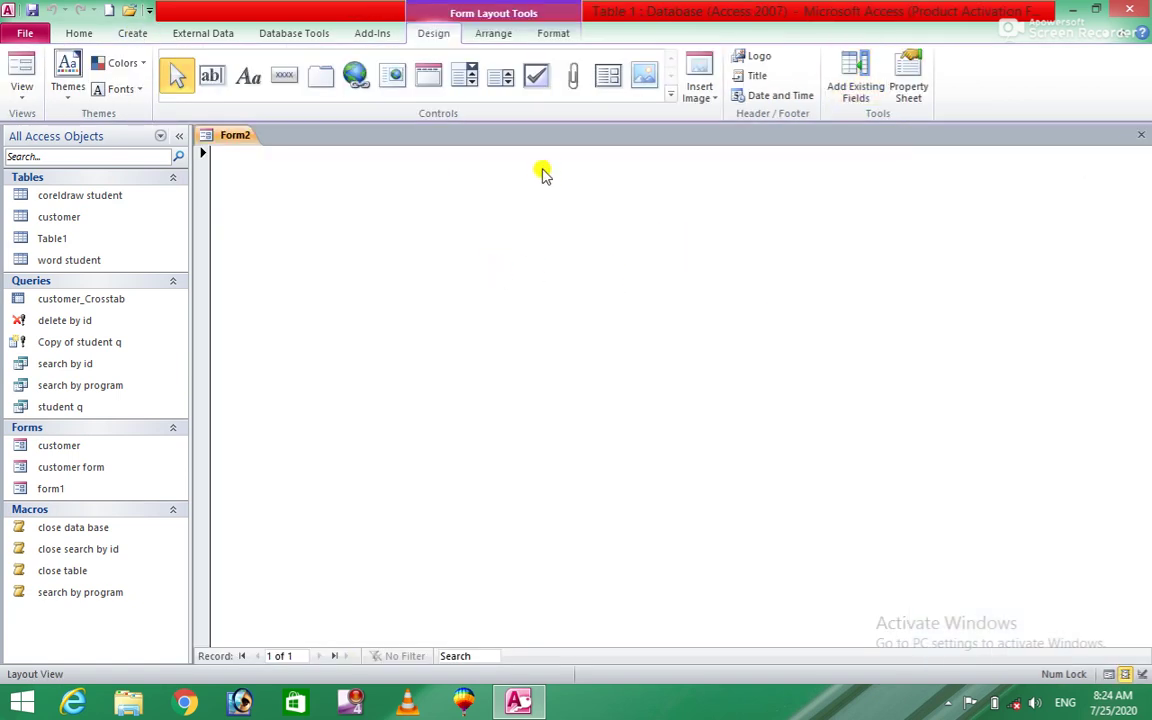
click(320, 80)
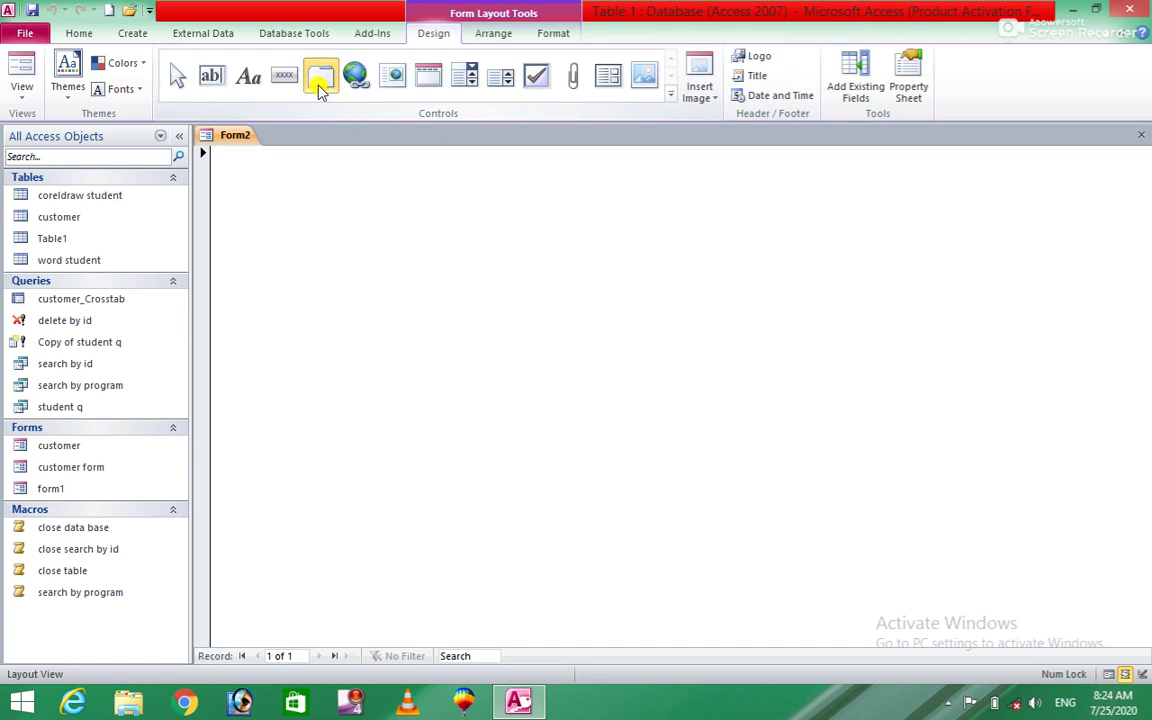
click(614, 360)
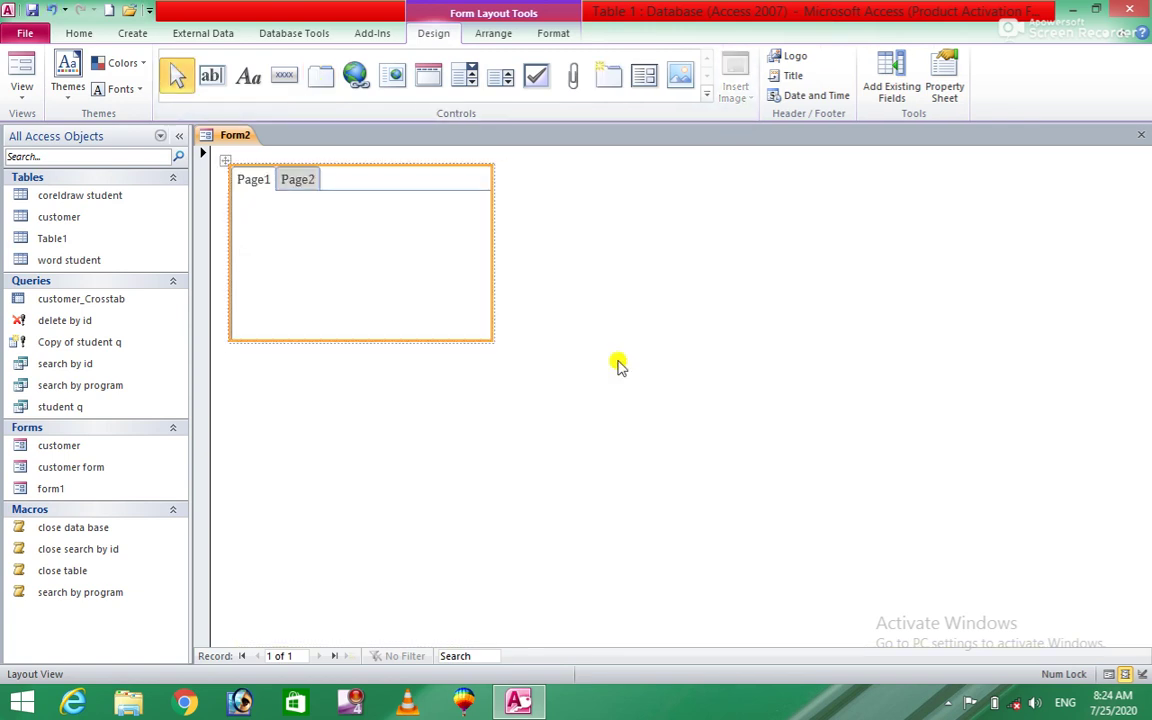
Insert two more pages after Page2 in the form's tab control
right_click(305, 181)
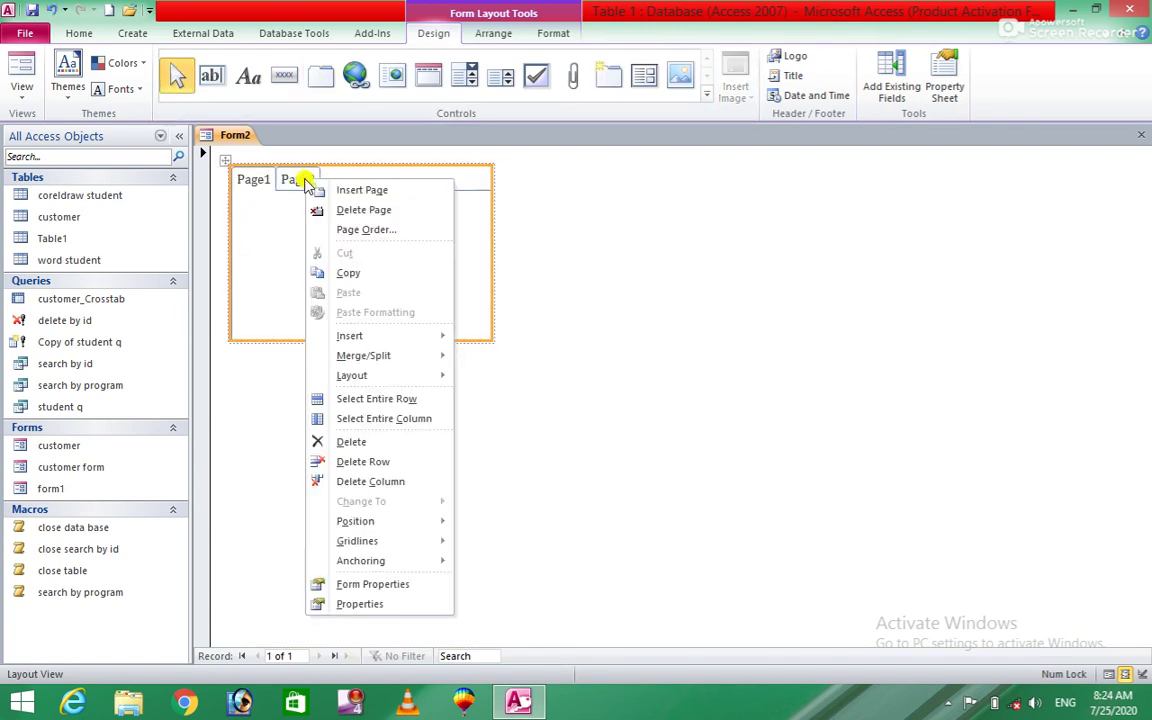
click(354, 190)
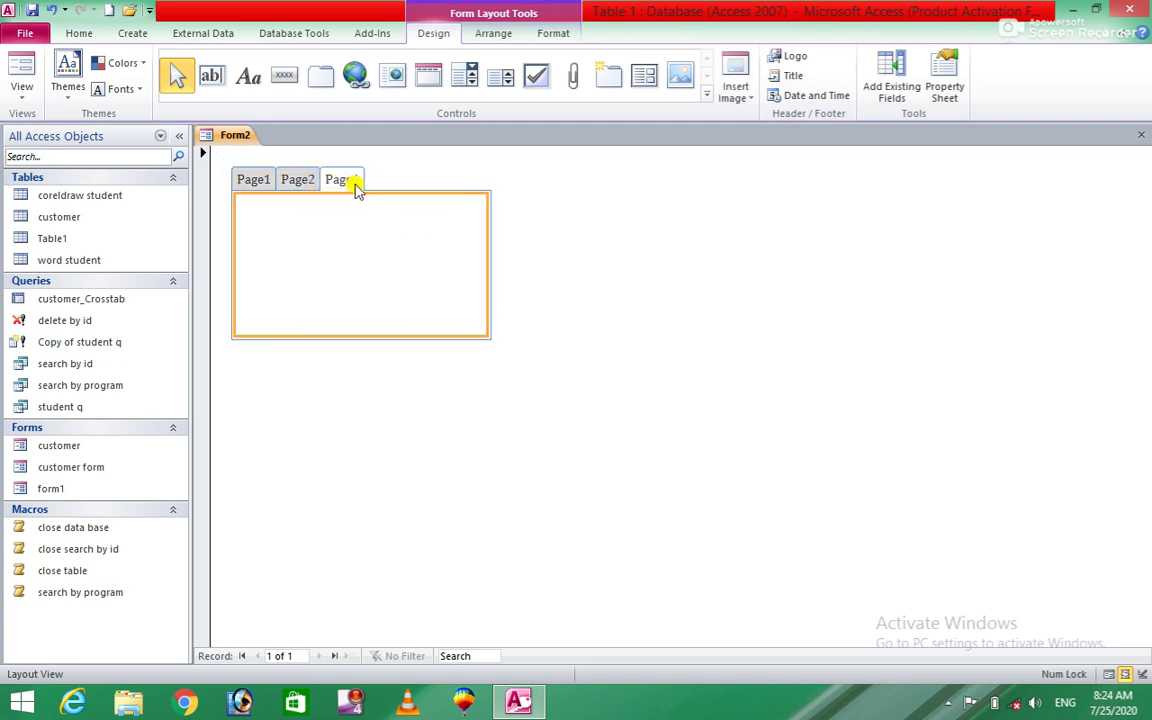
right_click(348, 188)
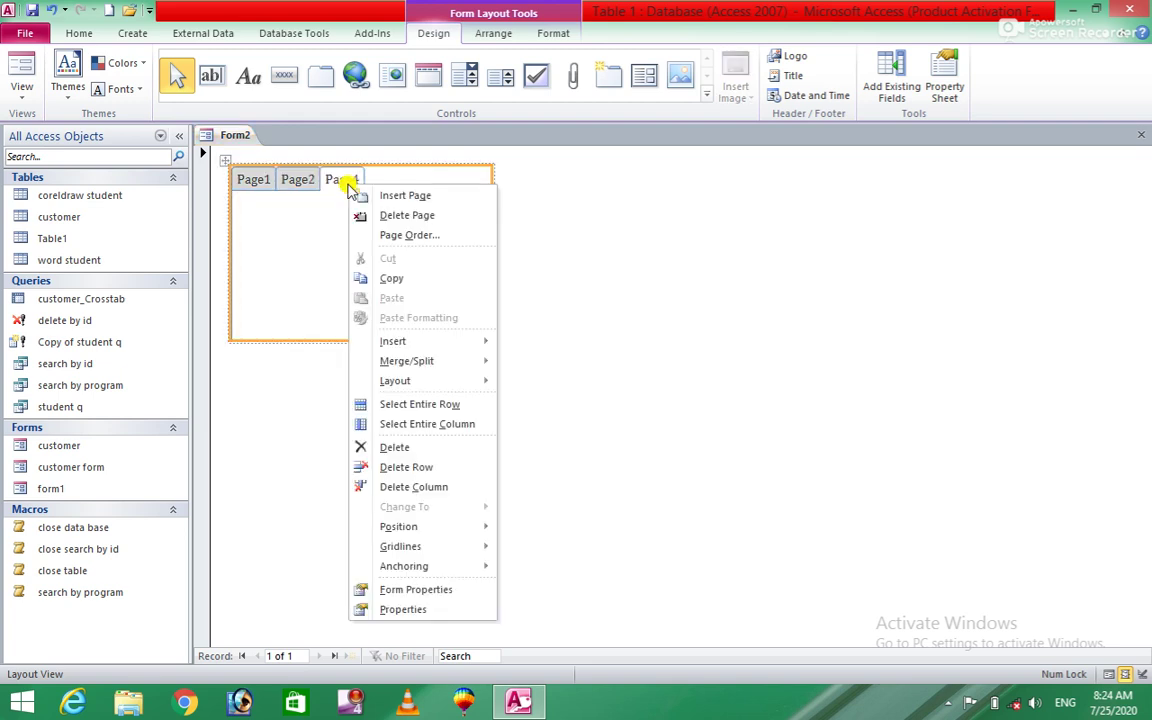
click(415, 198)
Bring Page1 to the front, select the whole tab control, and display its property sheet
click(257, 180)
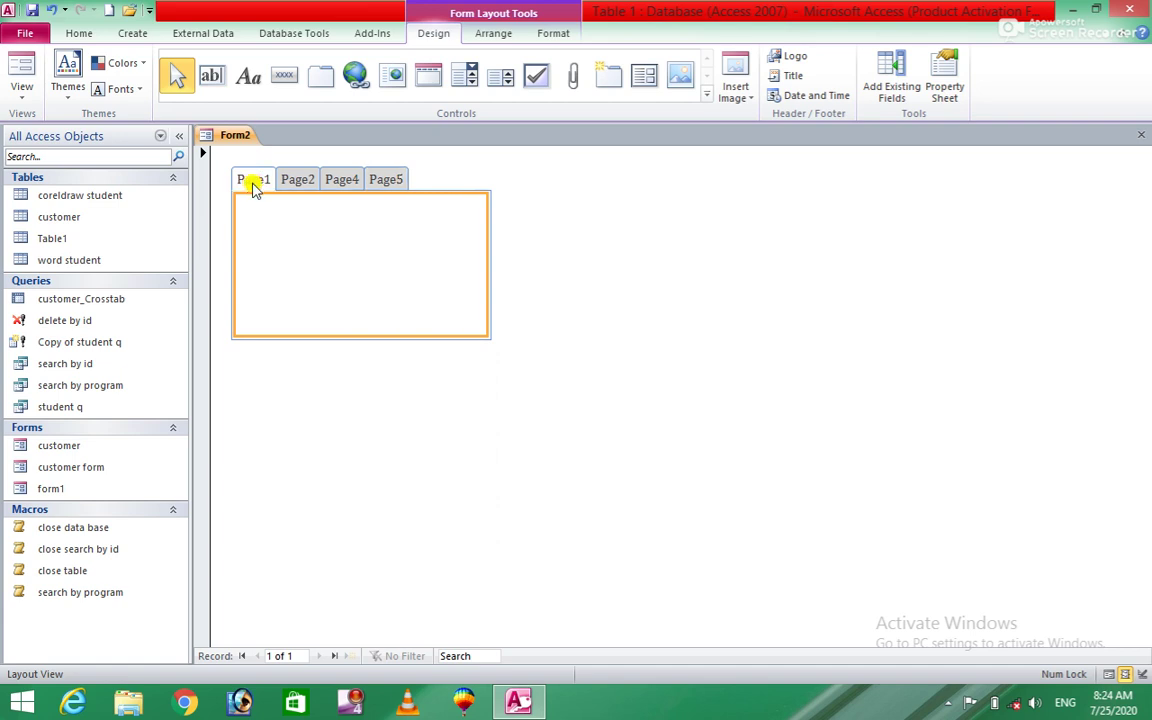
right_click(240, 181)
key(Escape)
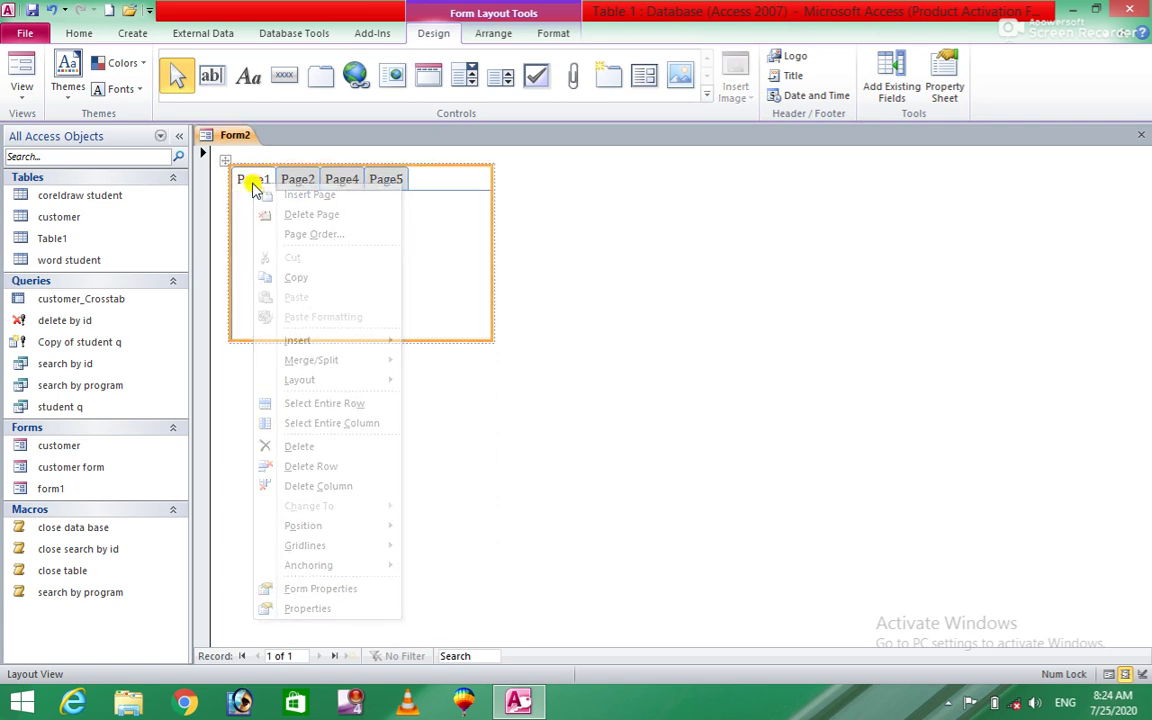
click(946, 76)
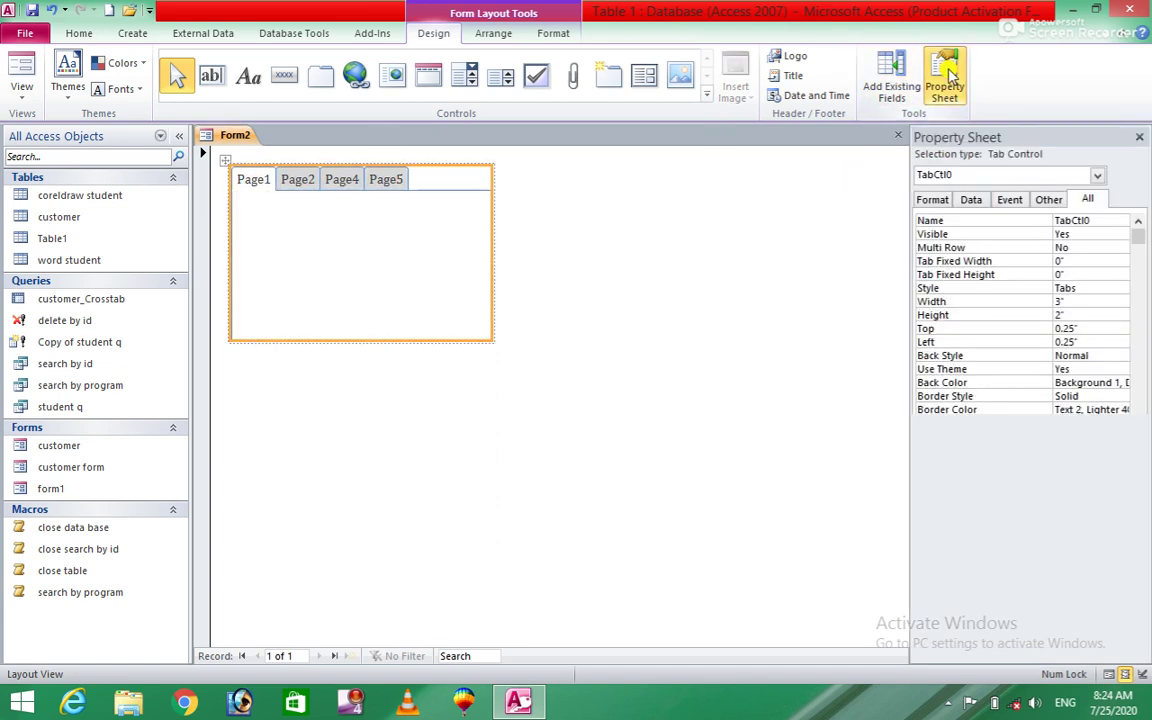
Set the Name property of the tab control to form1
click(1095, 218)
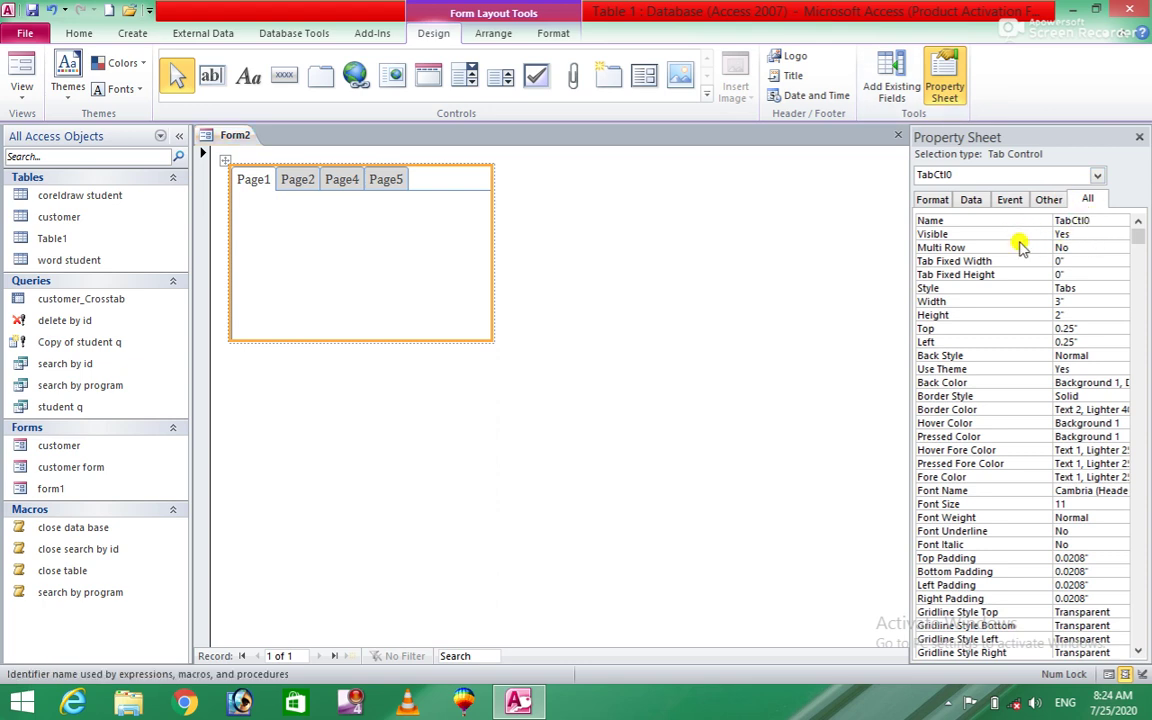
key(BackSpace)
key(BackSpace)
key(BackSpace)
key(BackSpace)
key(BackSpace)
text(form1)
key(Return)
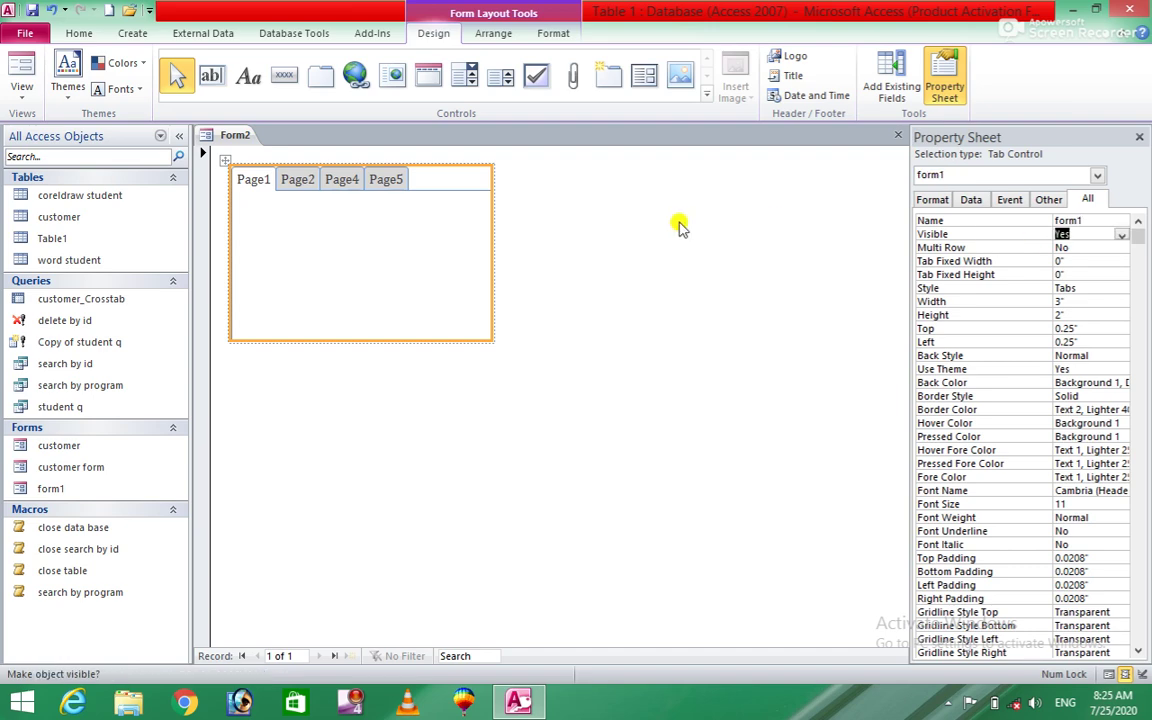
Try to set the Name property of the Page1 page to form1
click(368, 258)
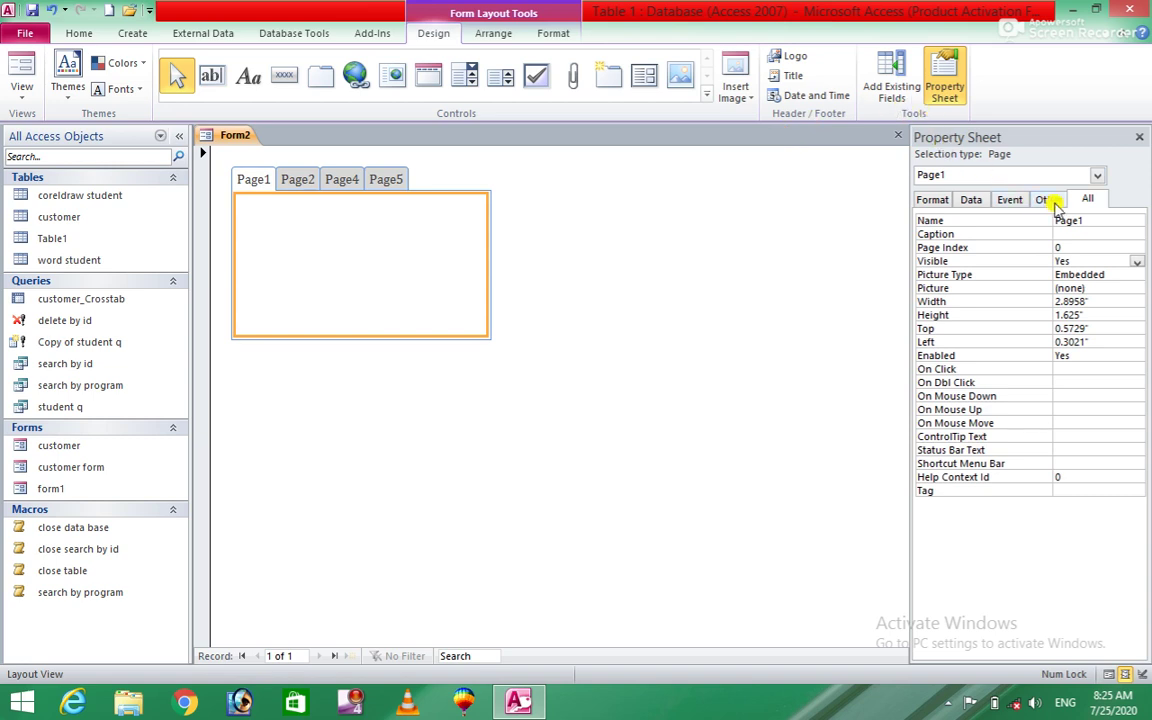
drag(1098, 224, 1018, 219)
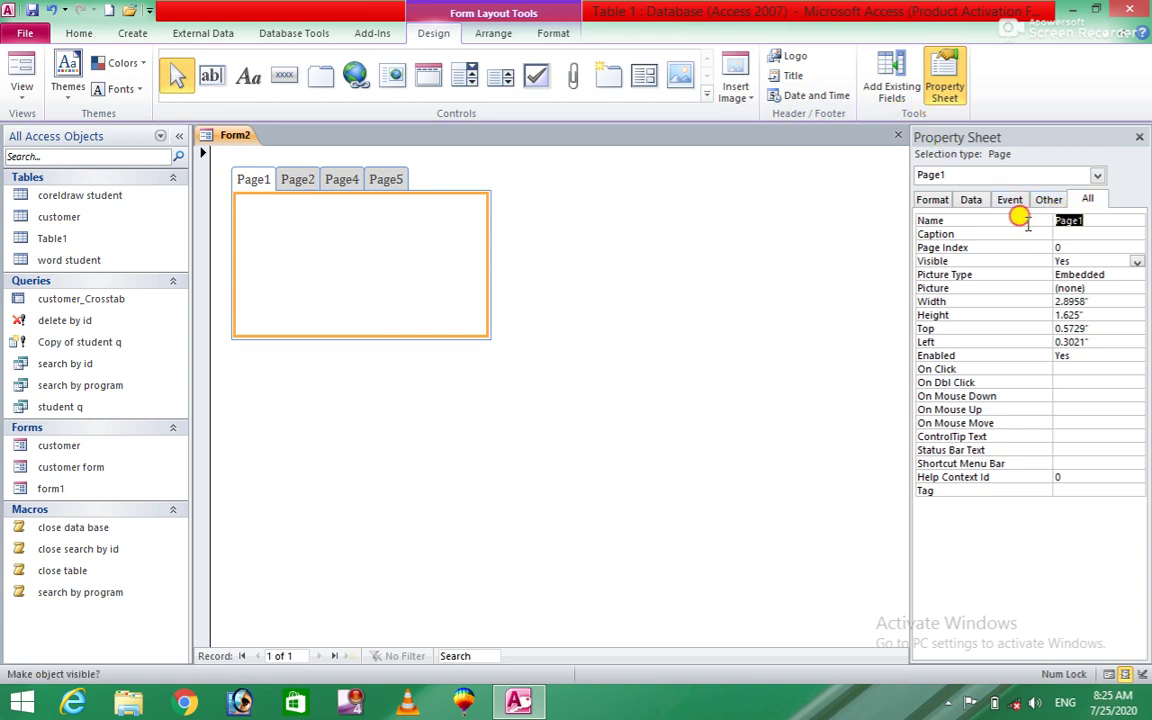
text(form1)
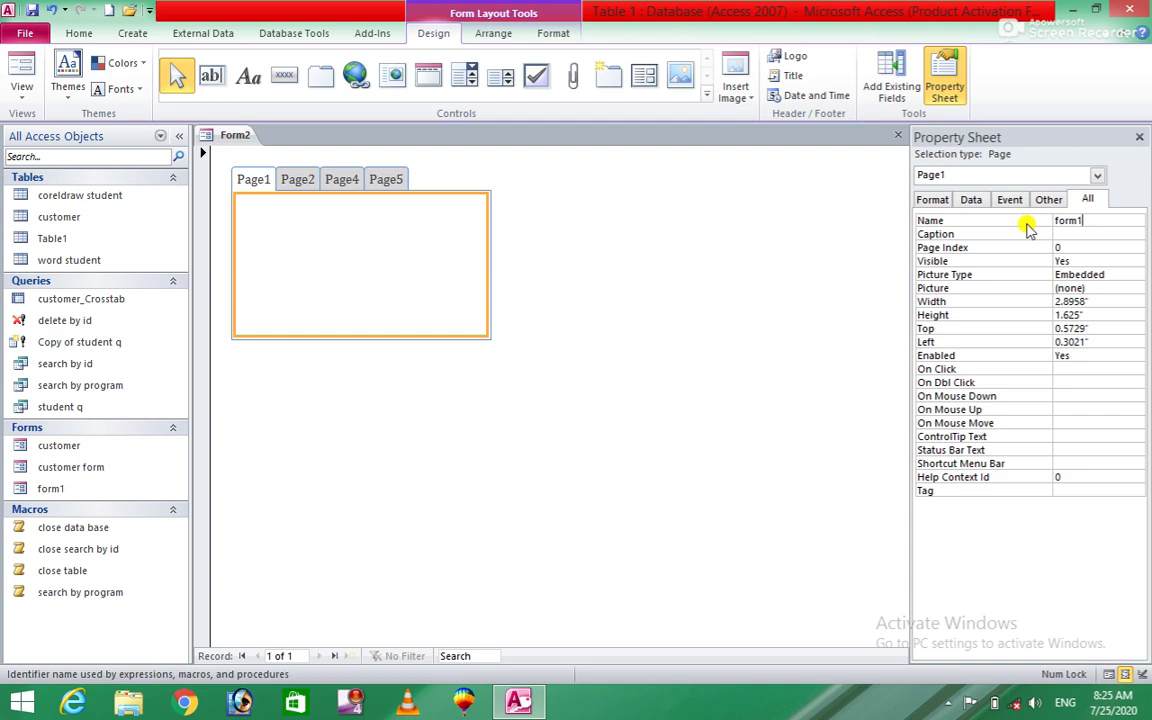
key(Return)
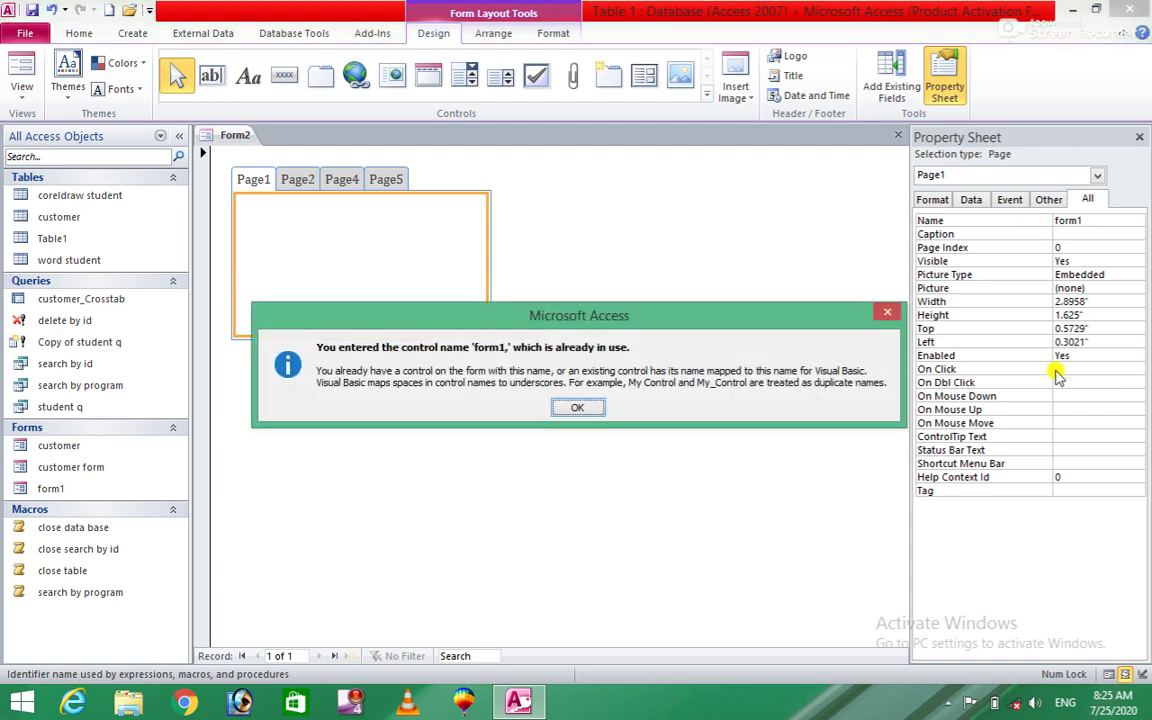
click(570, 408)
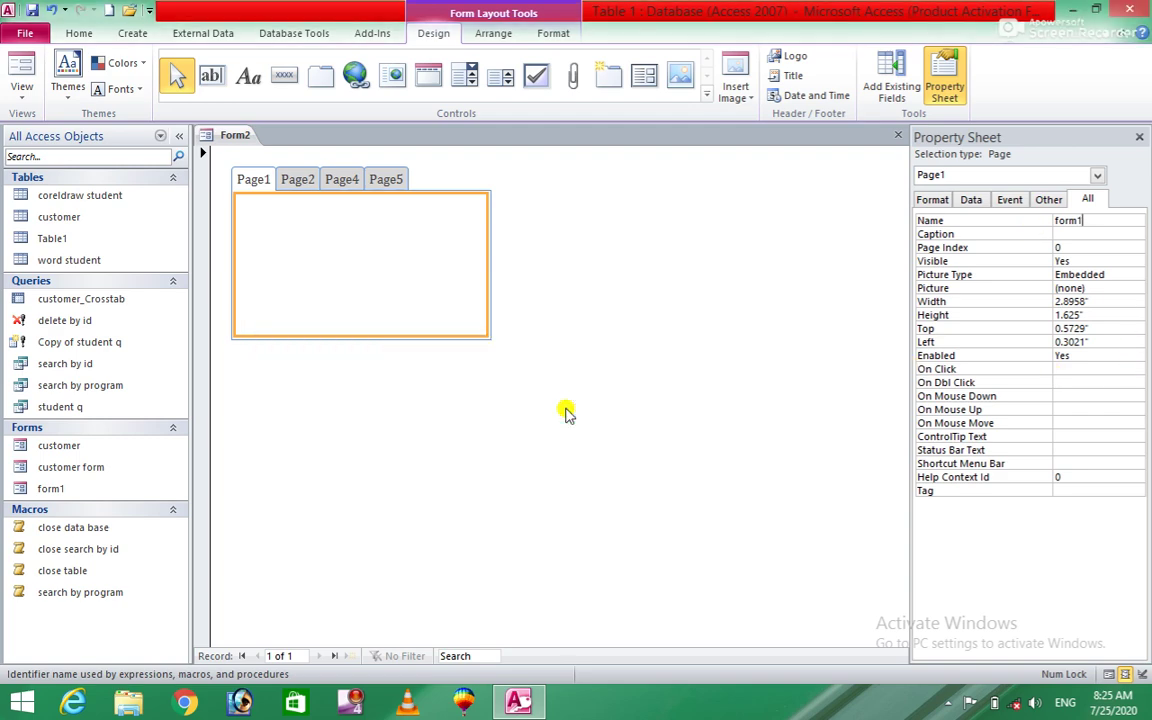
Rename the Page2 page of the tab control as close datbase1
click(298, 180)
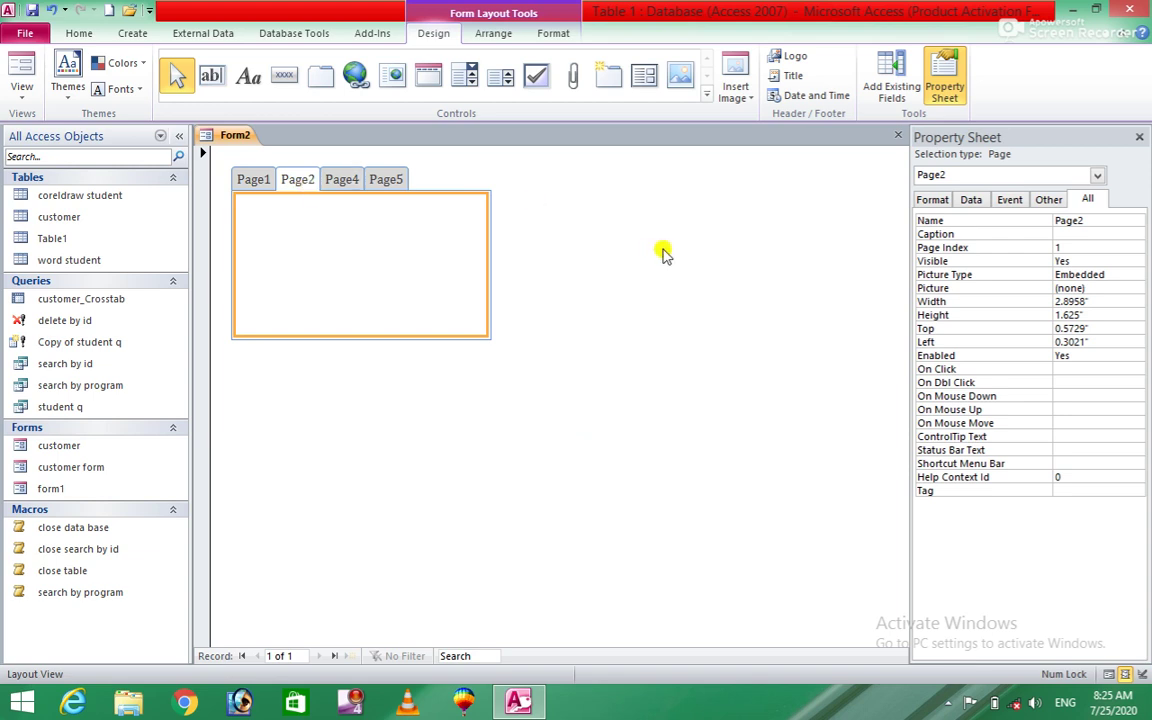
click(960, 228)
key(End)
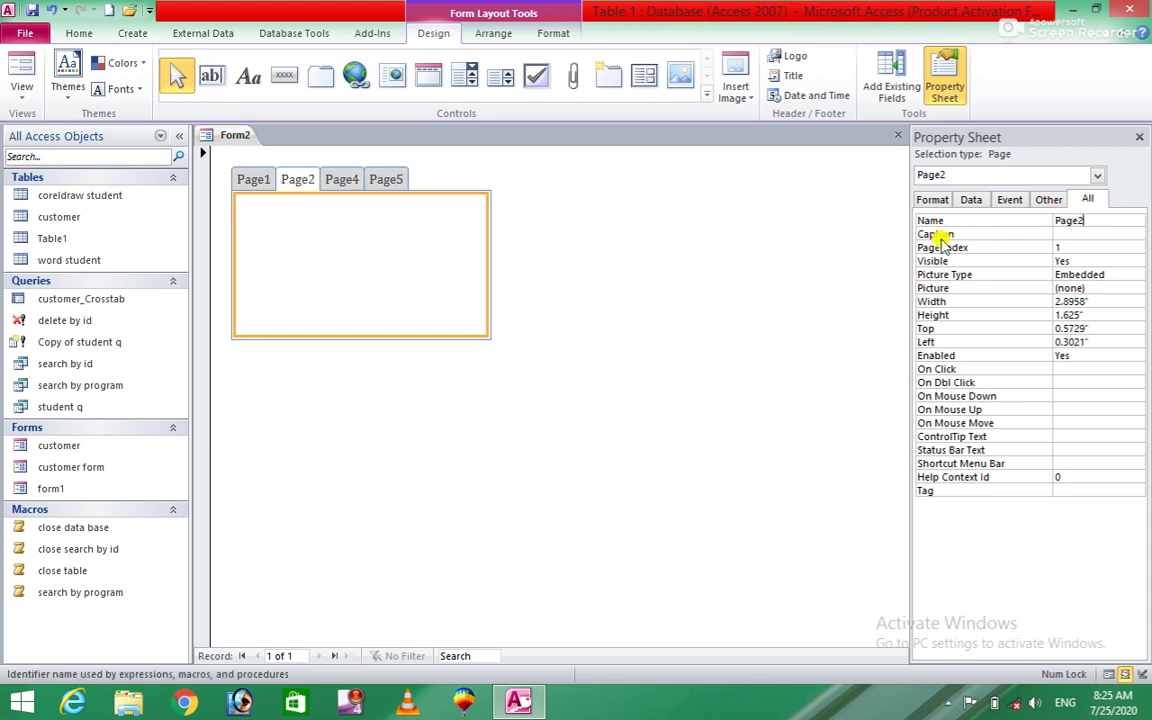
key(BackSpace)
key(BackSpace)
key(BackSpace)
click(940, 237)
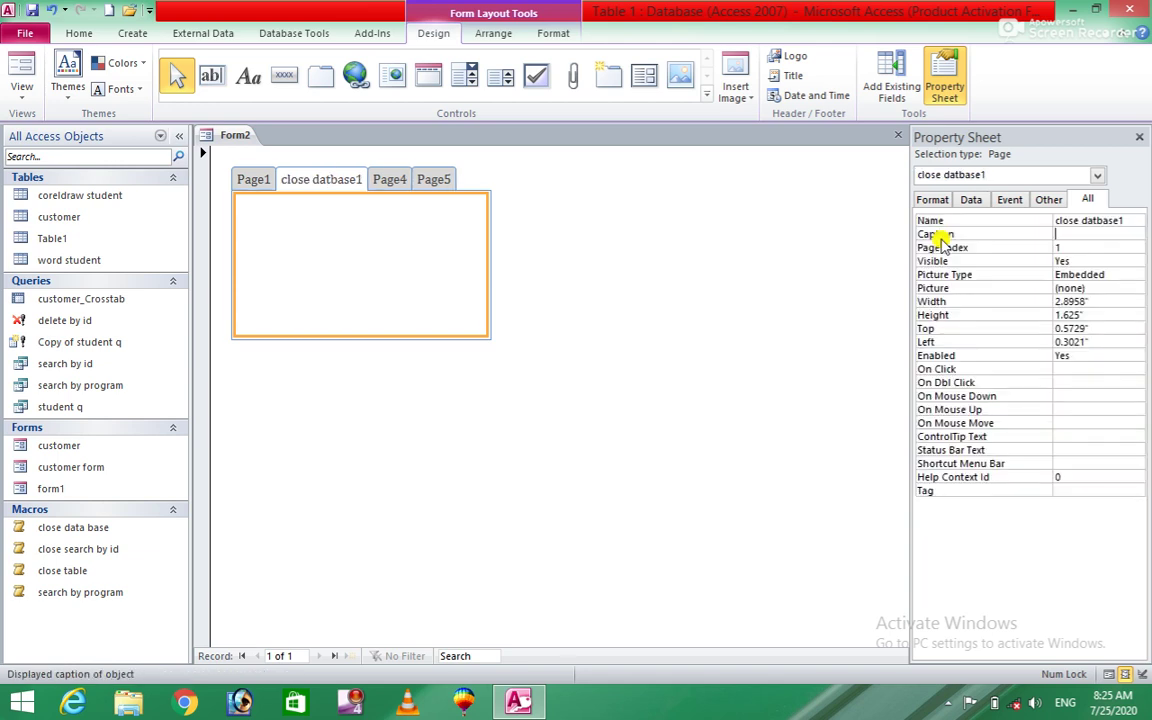
Rename the Page1 page as form 11, after trying form1
click(253, 190)
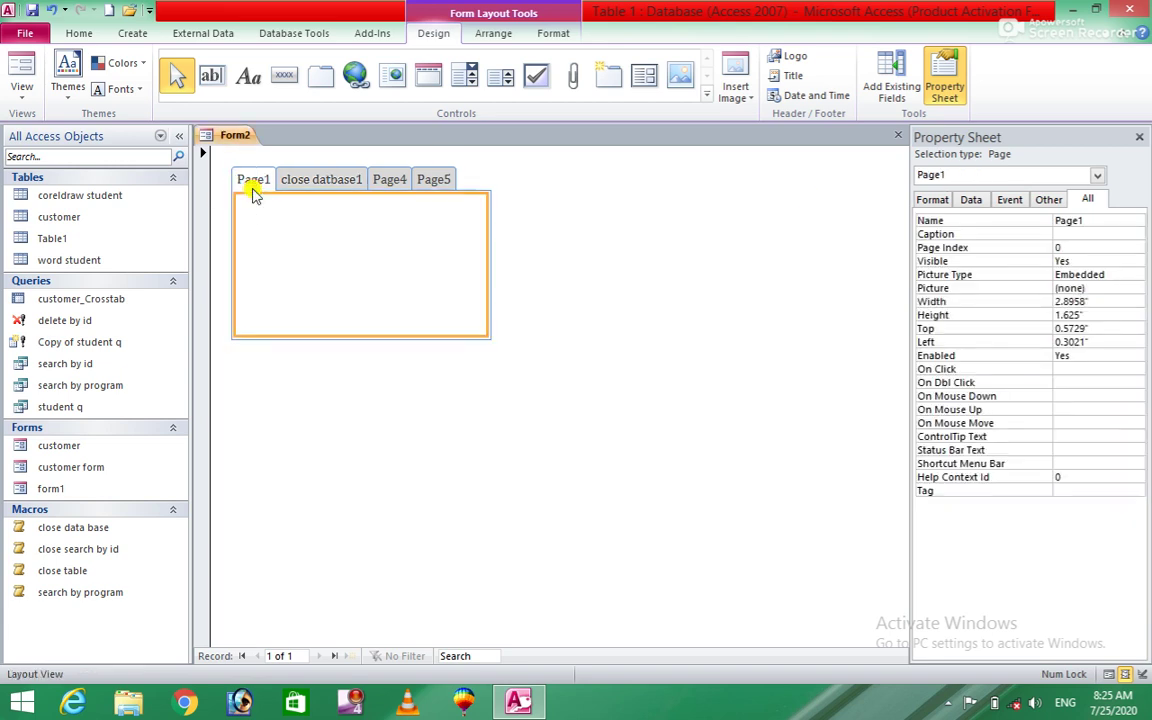
click(1072, 220)
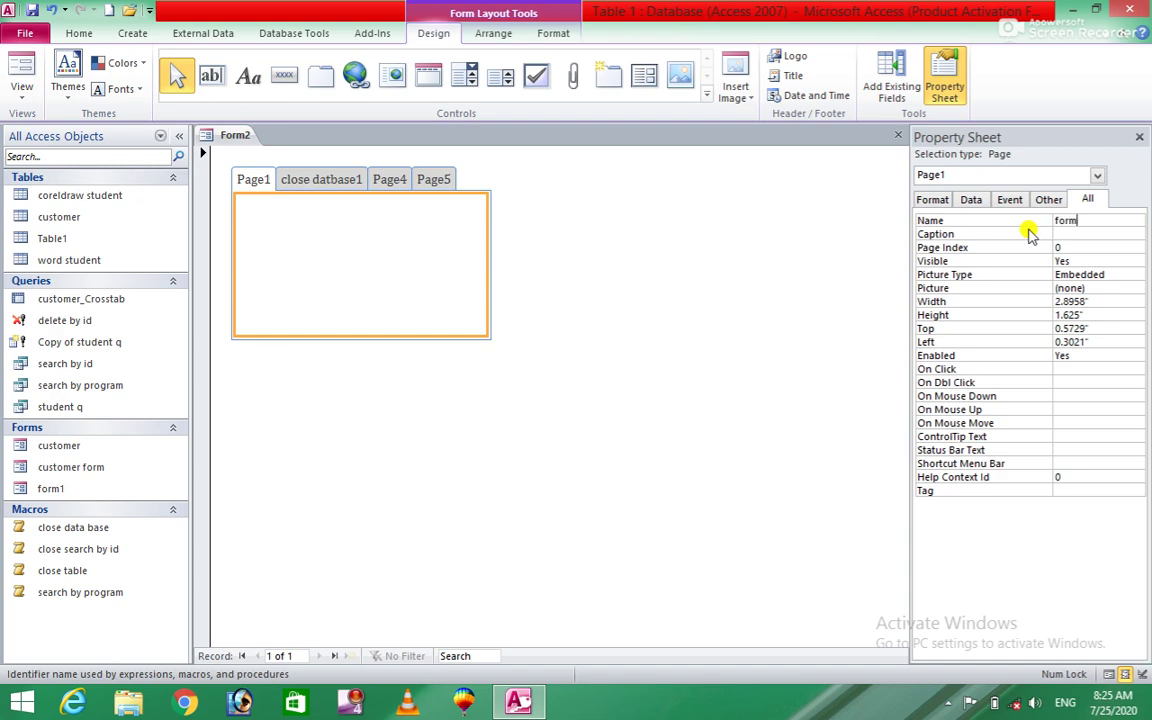
key(Return)
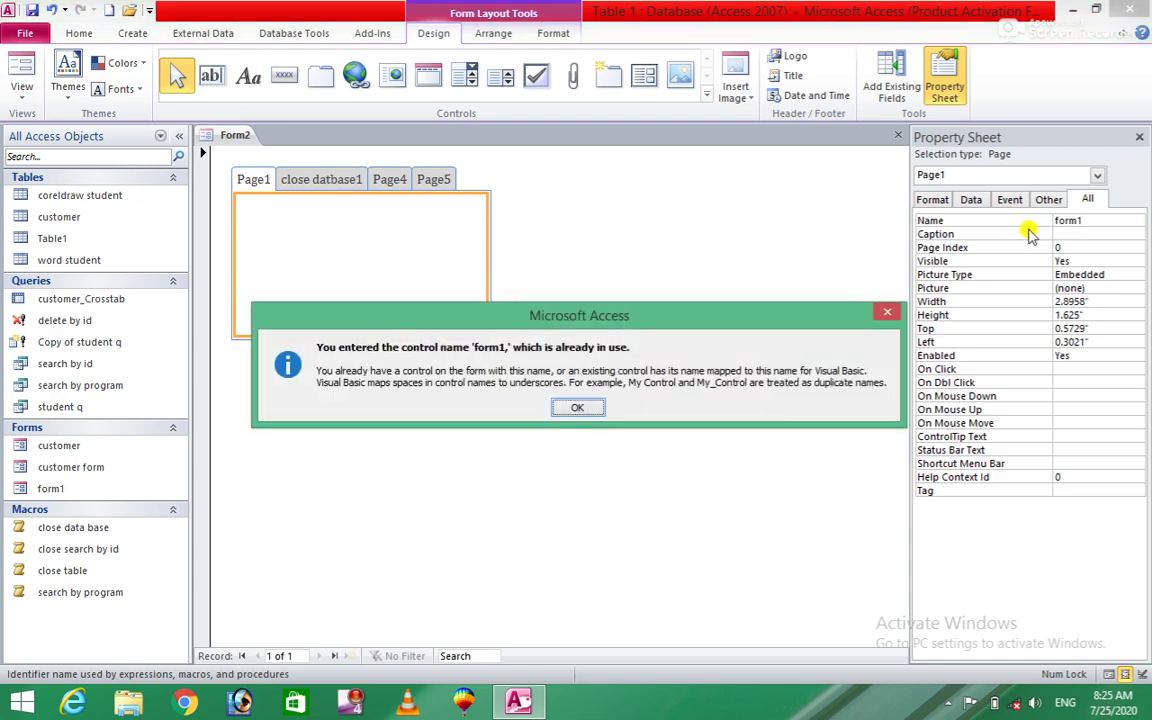
key(Return)
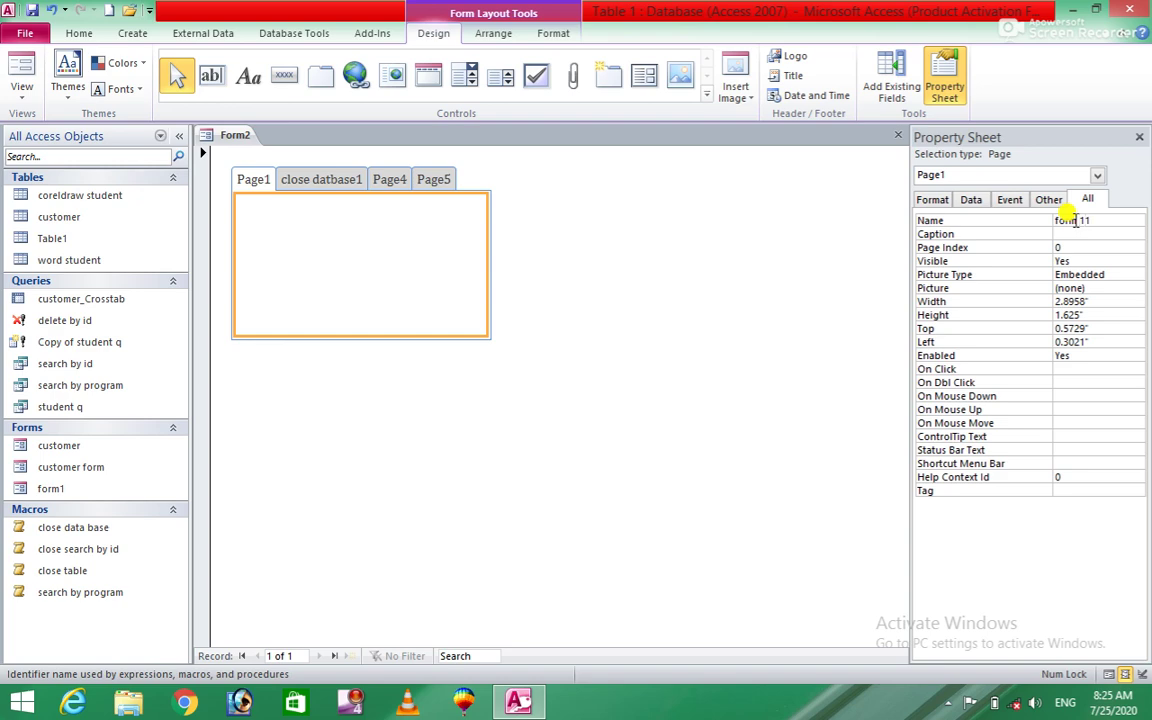
key(Return)
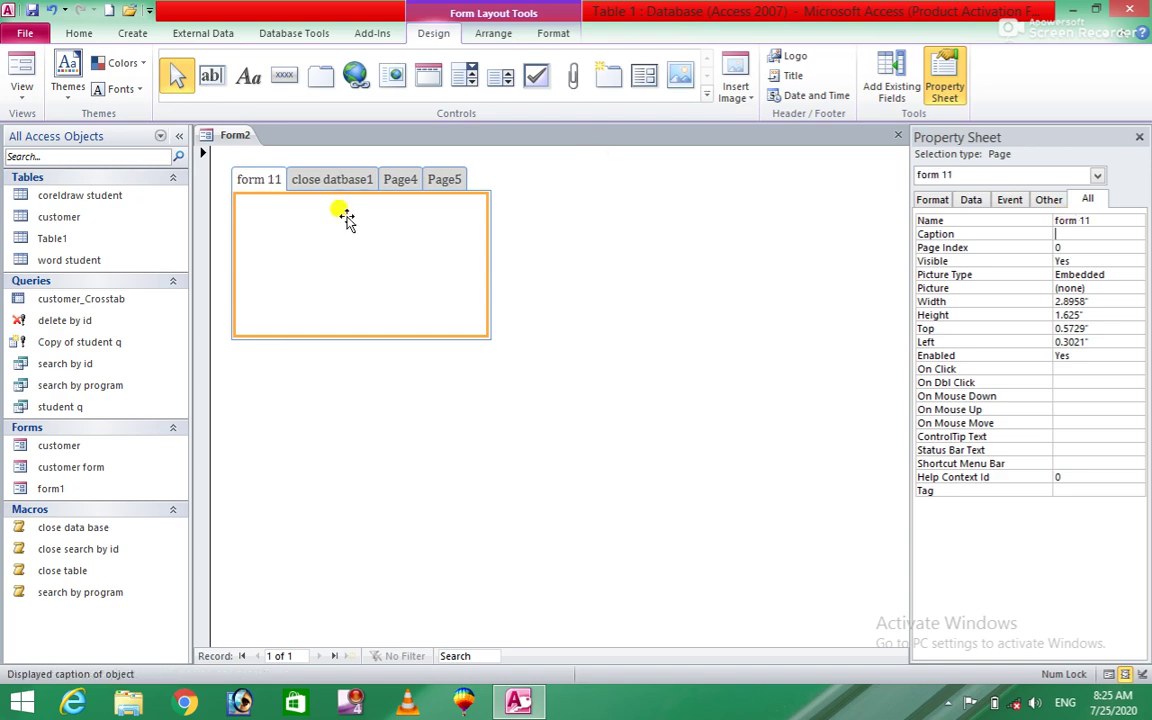
Bring Page4 to the front and set the tab control's Name property to close table1
click(399, 179)
right_click(400, 179)
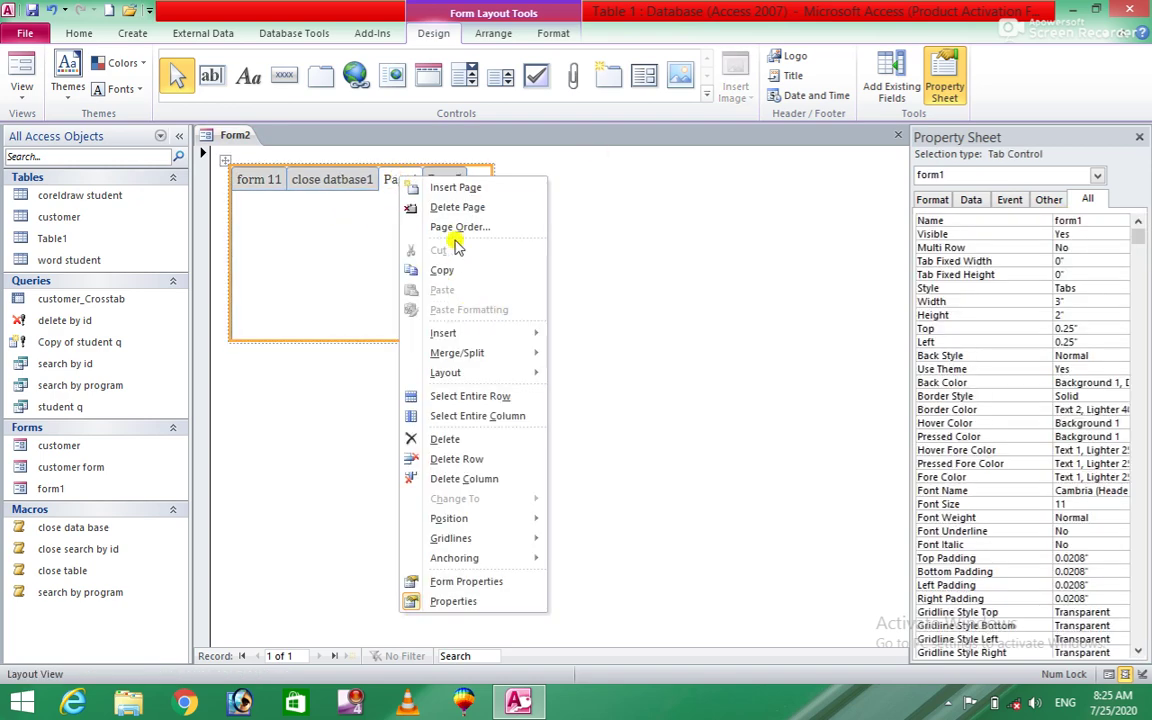
click(1090, 223)
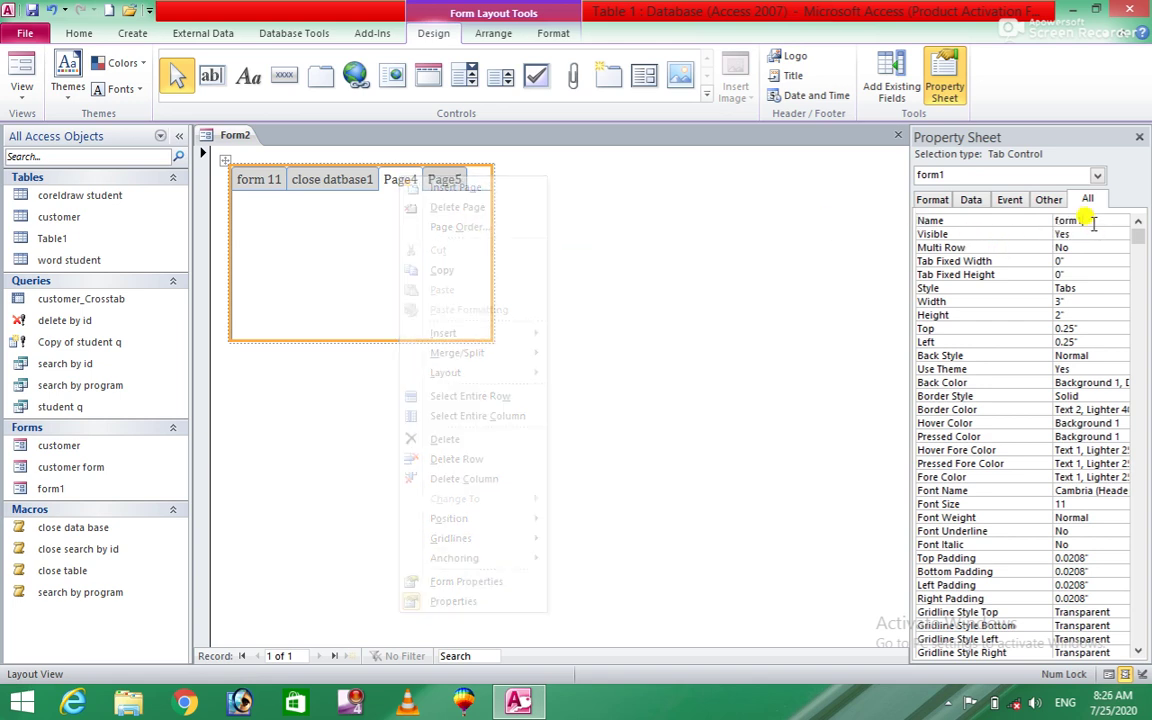
key(BackSpace)
key(BackSpace)
key(BackSpace)
key(BackSpace)
key(BackSpace)
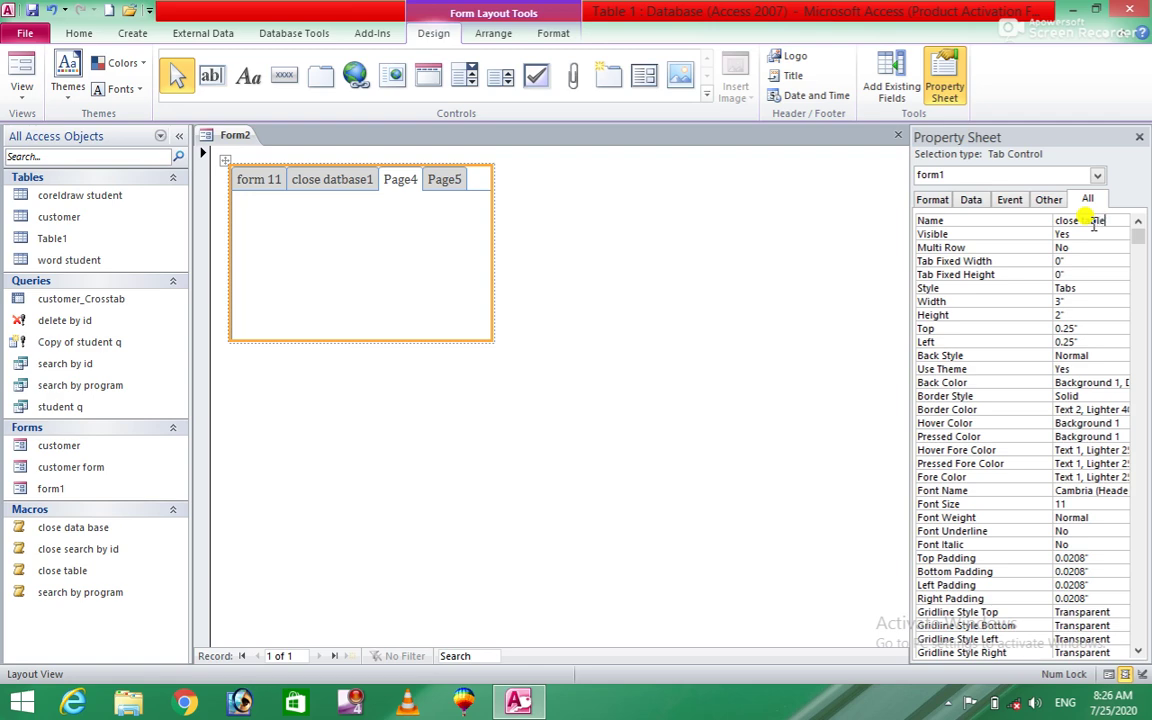
key(Return)
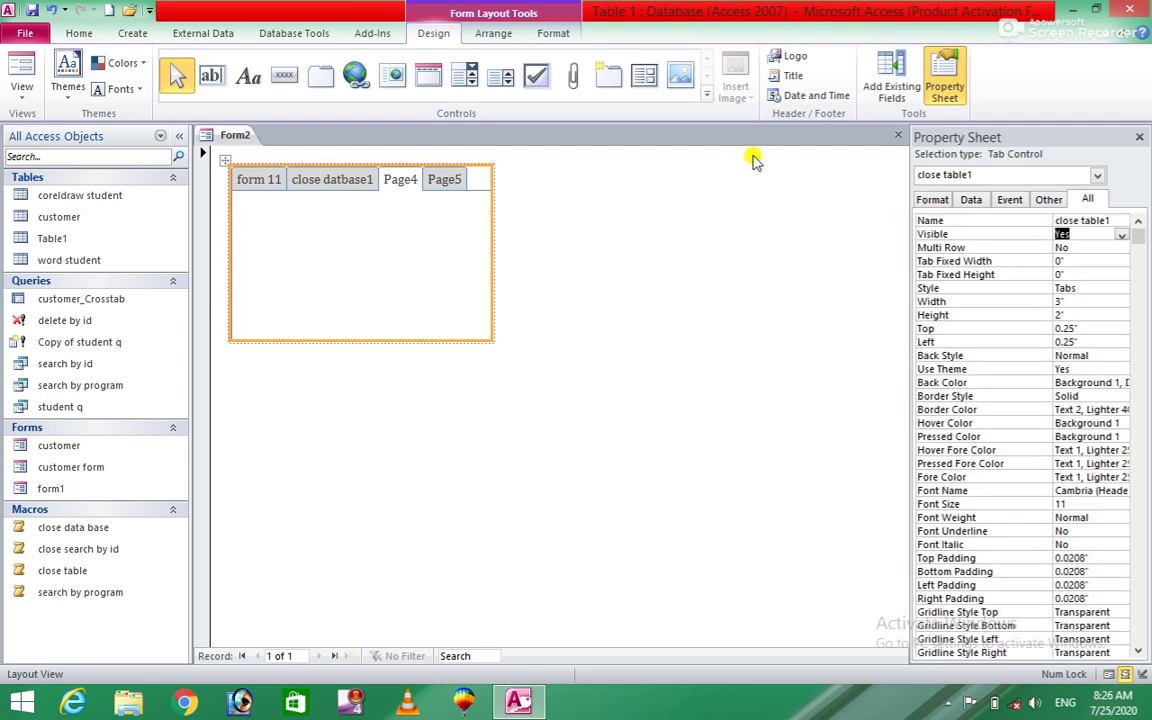
Select the Page4 page itself and rename it as close table12, after trying close table1
click(748, 298)
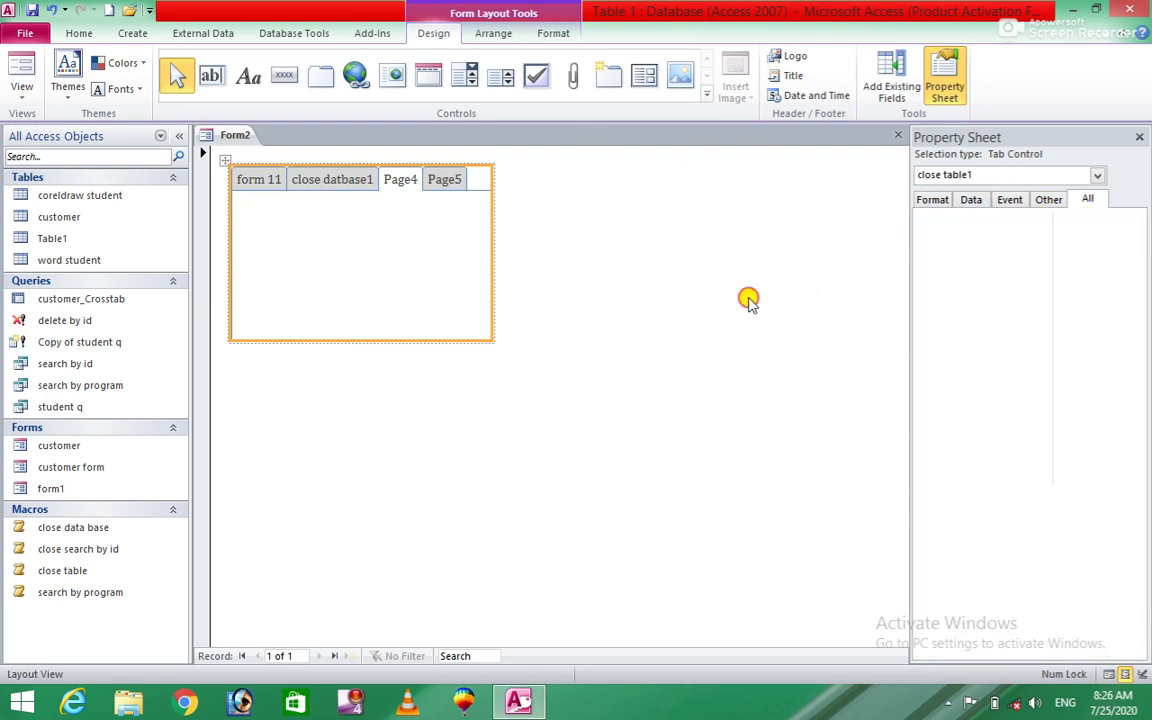
click(410, 186)
click(456, 185)
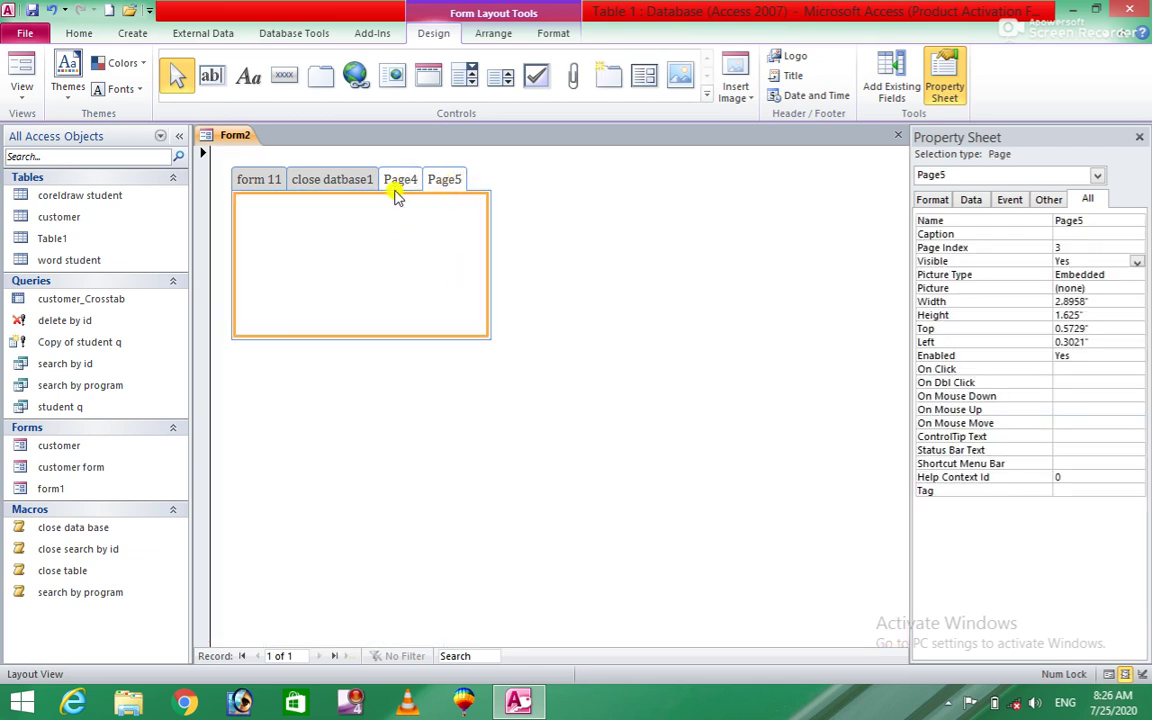
click(400, 186)
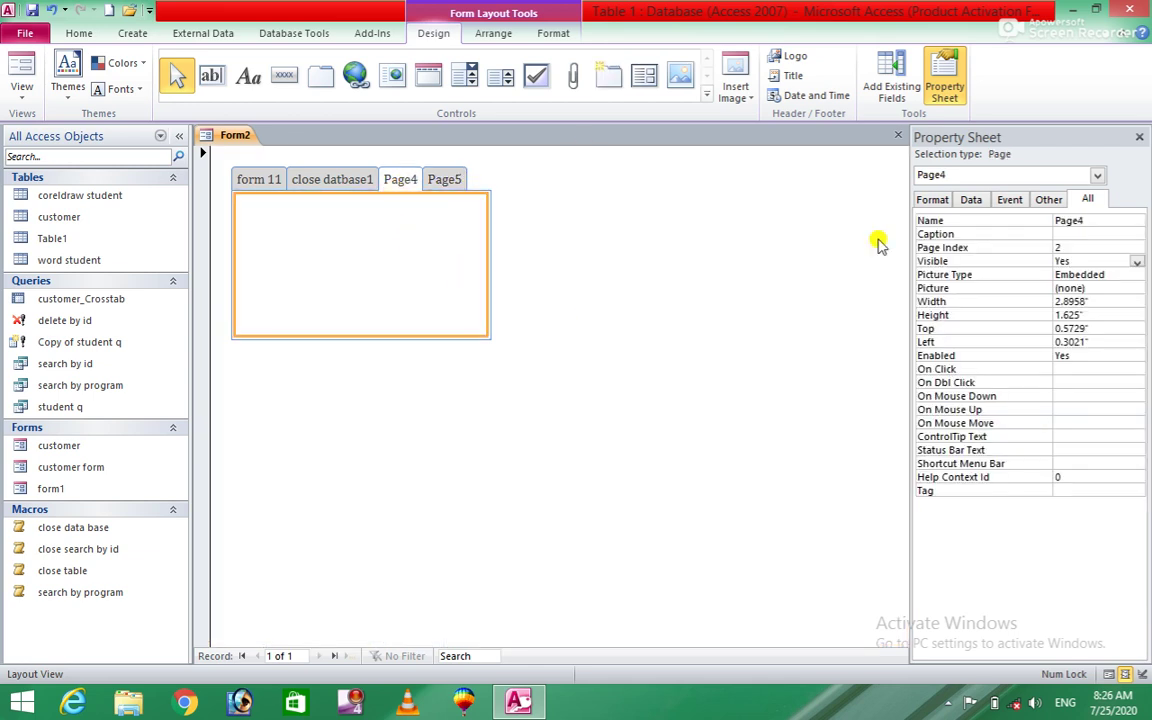
click(1103, 222)
key(BackSpace)
key(BackSpace)
key(BackSpace)
key(BackSpace)
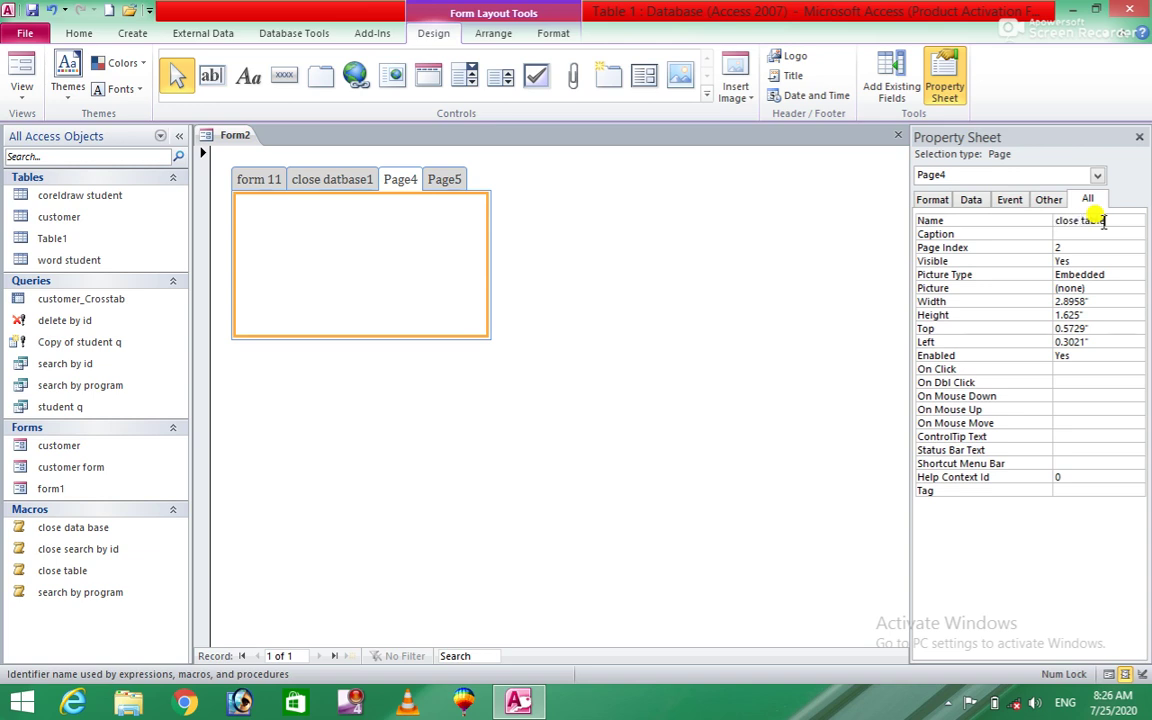
text(close table1)
key(Return)
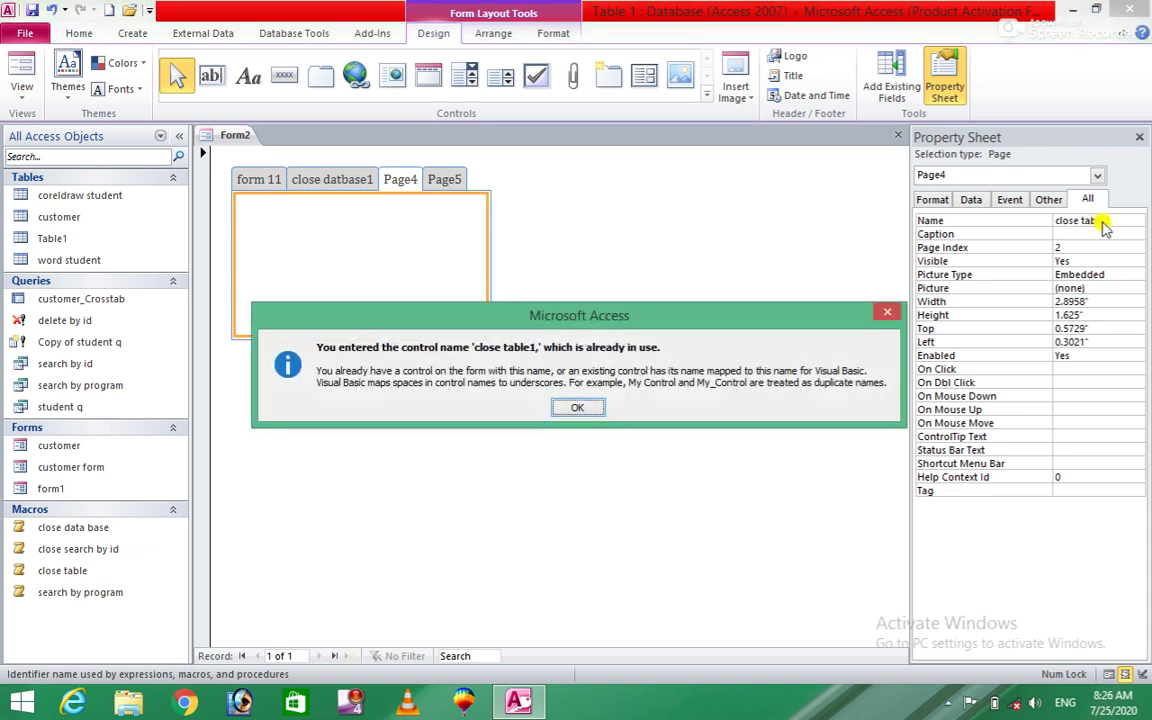
click(578, 410)
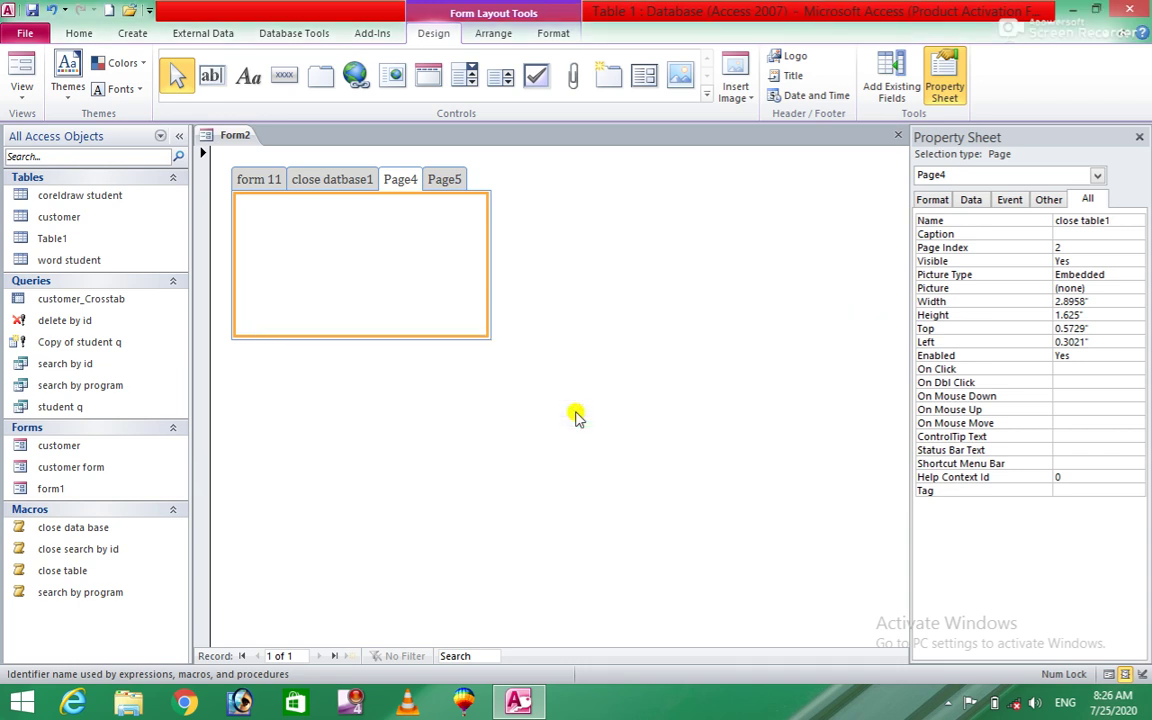
click(1116, 221)
text(2)
key(Return)
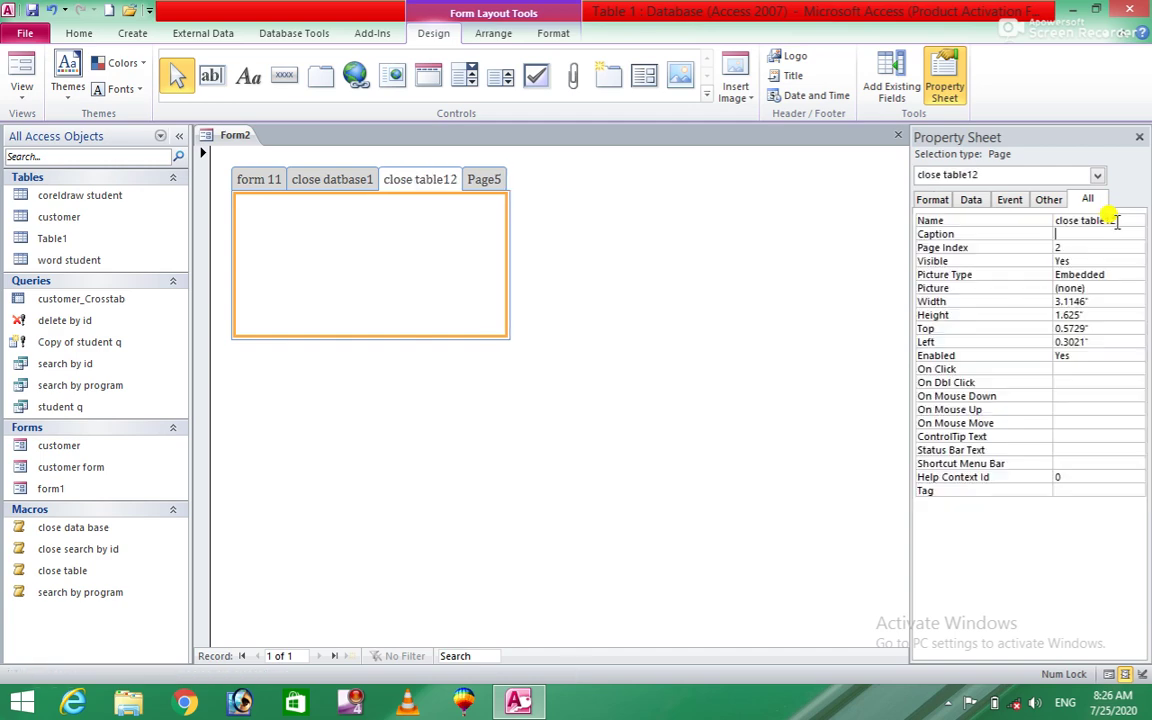
Bring Page5 to the front and set the tab control's Name property to search by program1
click(489, 181)
right_click(490, 182)
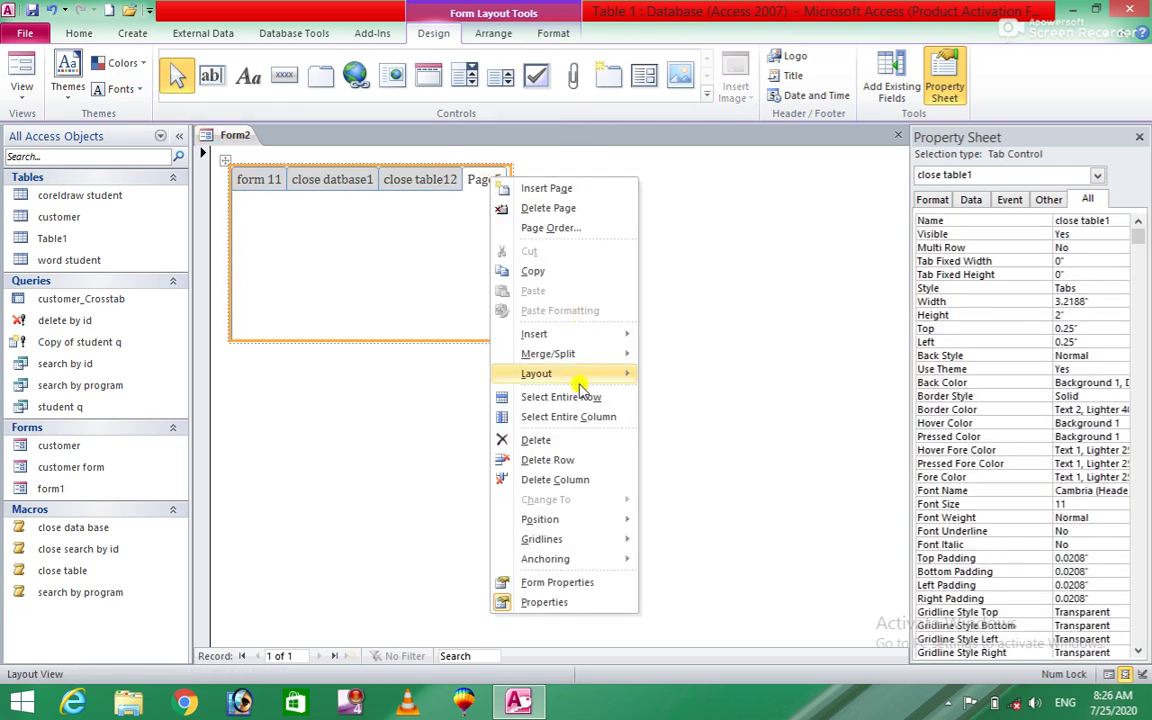
click(1116, 220)
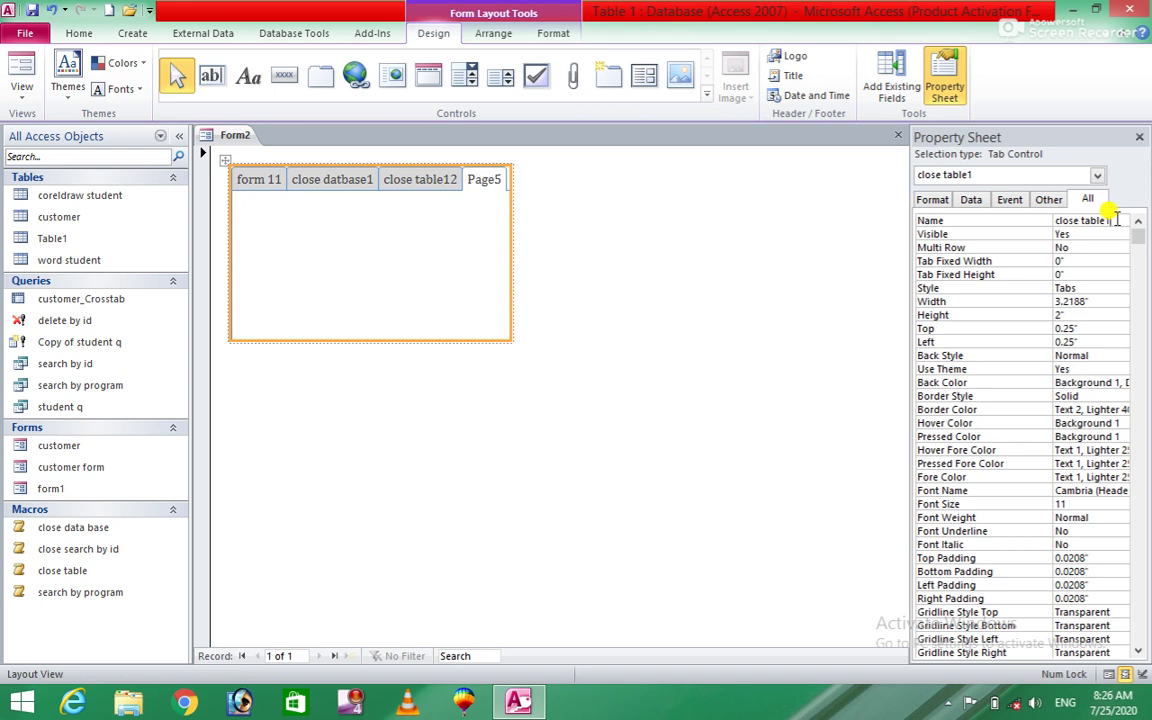
key(BackSpace)
key(BackSpace)
key(BackSpace)
key(BackSpace)
key(BackSpace)
key(BackSpace)
key(BackSpace)
key(BackSpace)
key(BackSpace)
key(BackSpace)
text(search by program1)
key(Return)
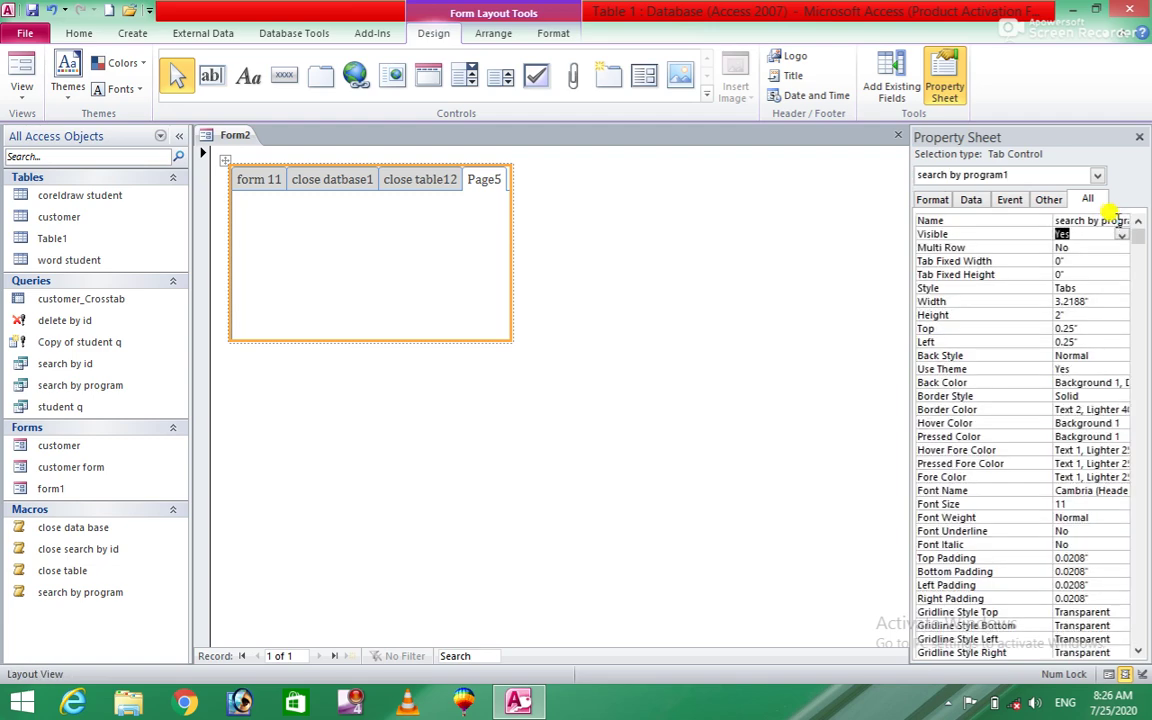
Set the tab control's Name property to search by program14 and bring the form 11 page to the front
click(1122, 221)
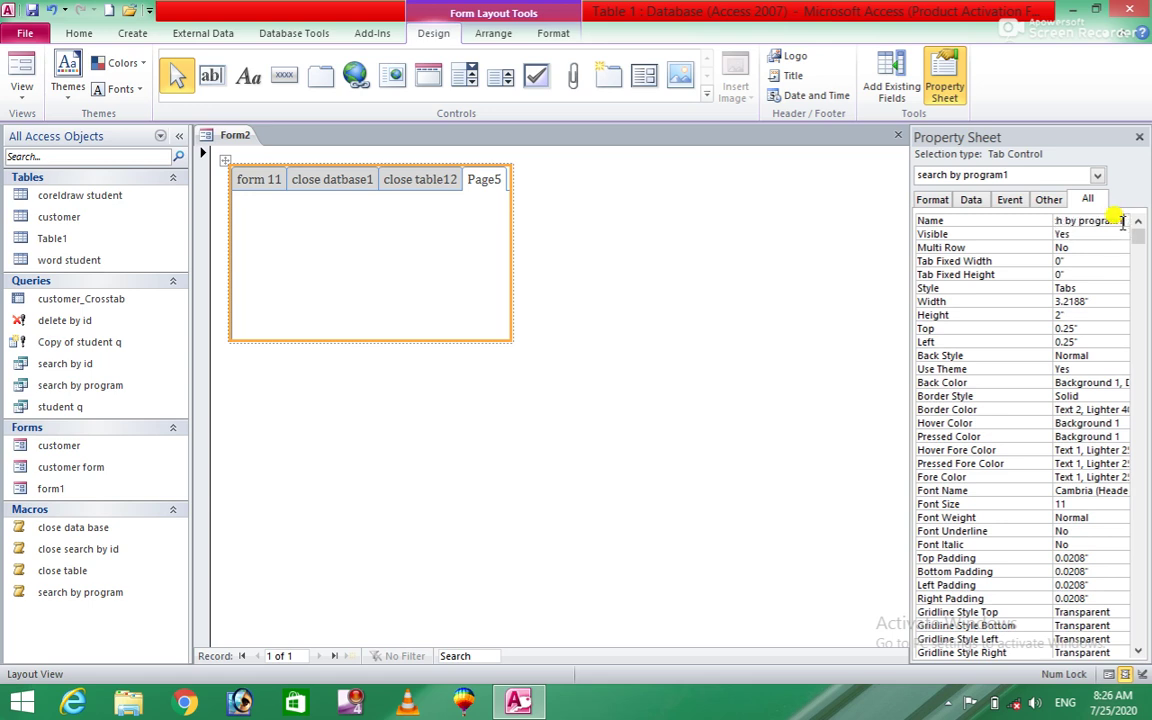
key(Return)
click(1122, 221)
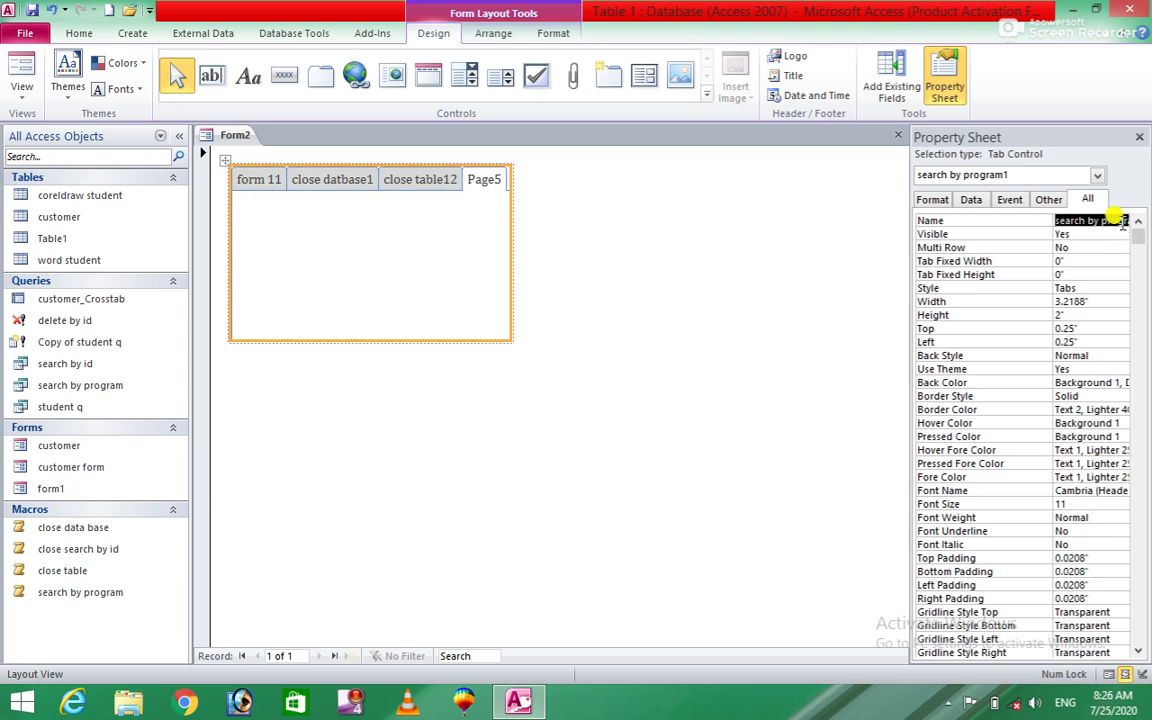
key(Return)
click(1120, 221)
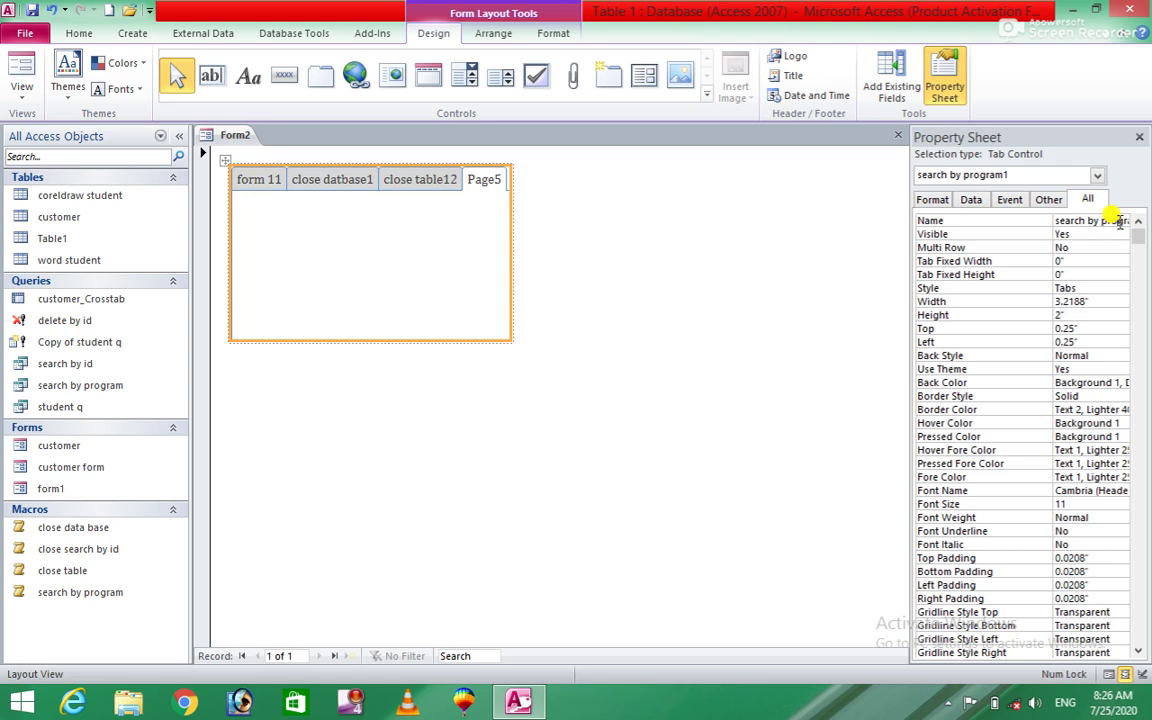
key(Return)
key(Return)
click(1120, 221)
key(End)
key(Return)
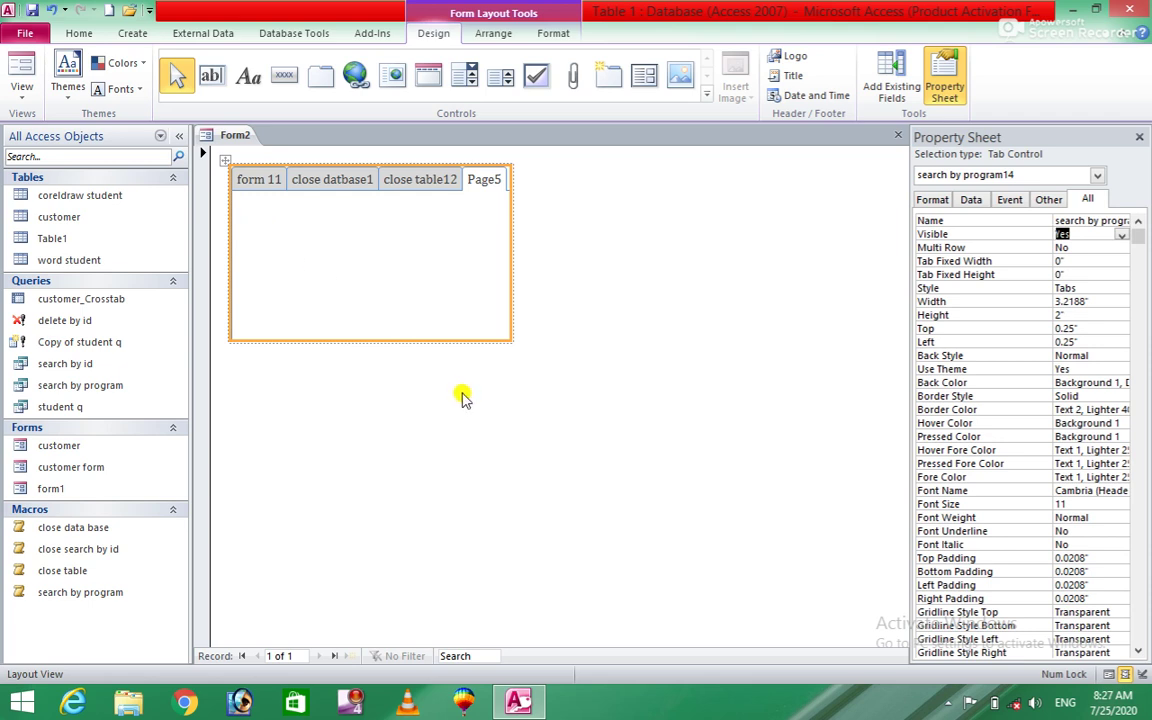
click(257, 180)
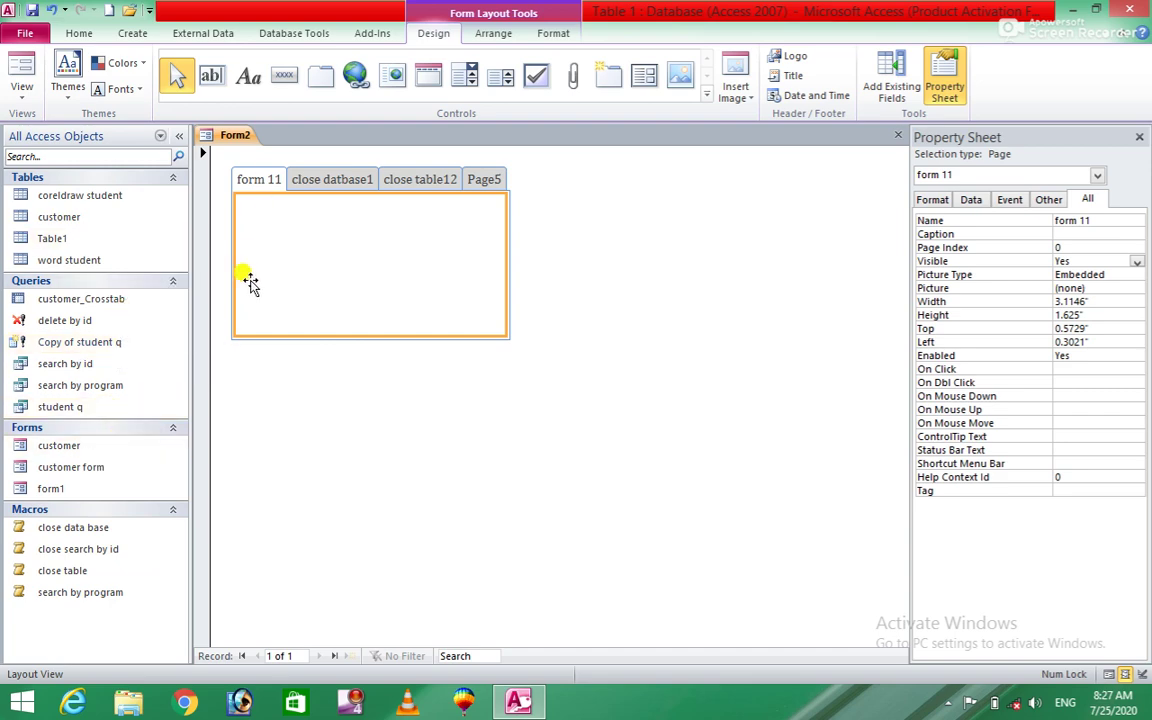
click(285, 77)
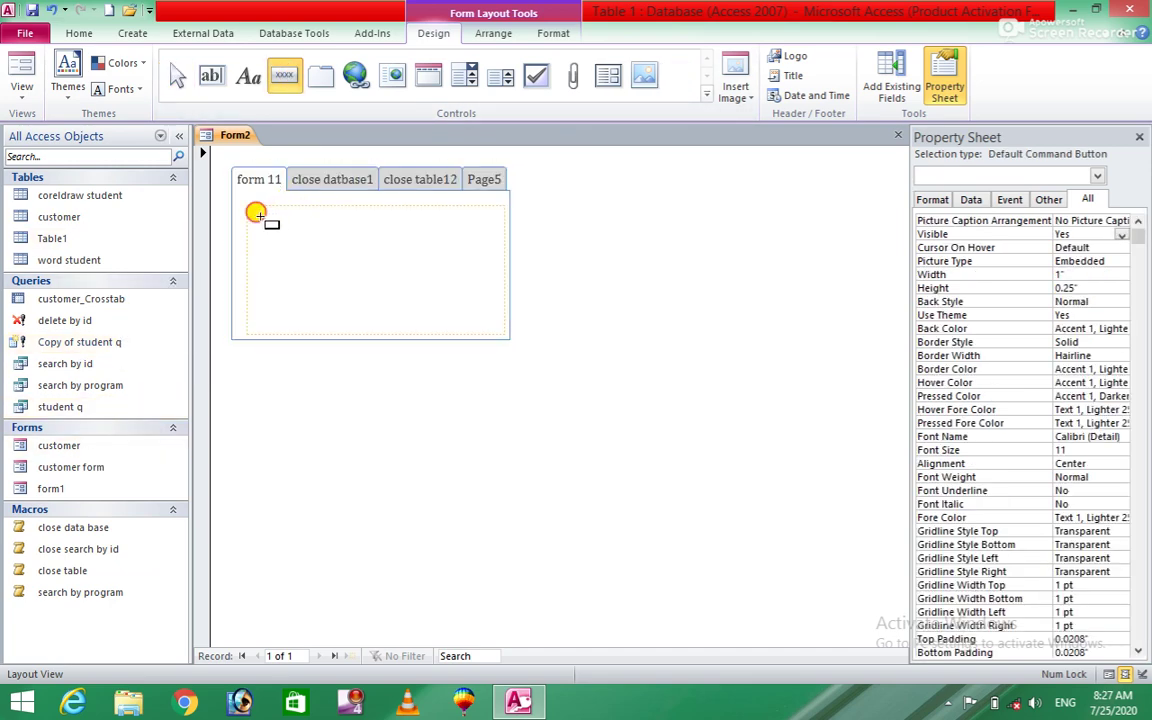
click(345, 247)
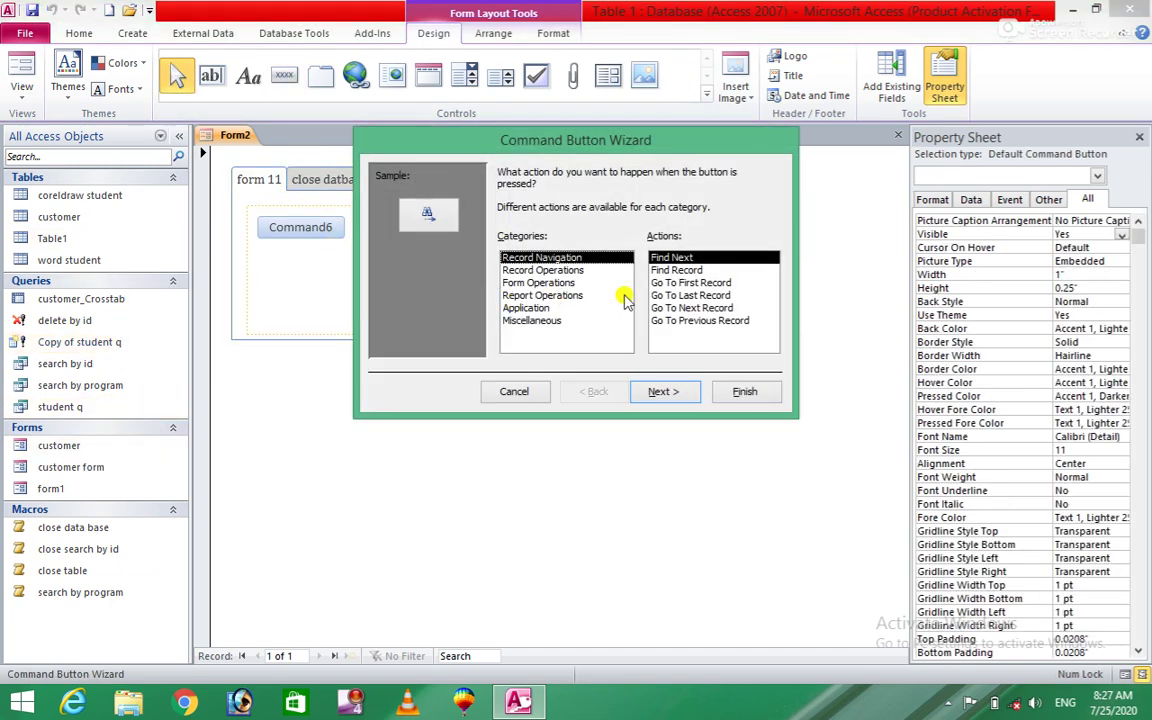
click(546, 321)
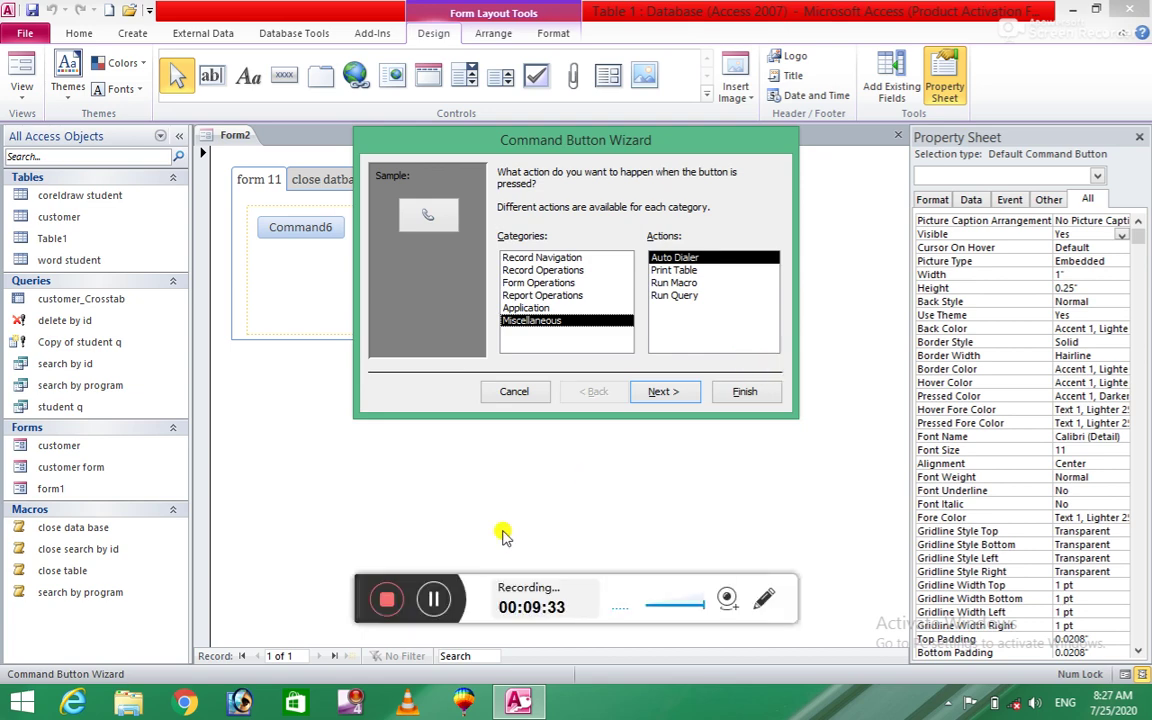
click(390, 538)
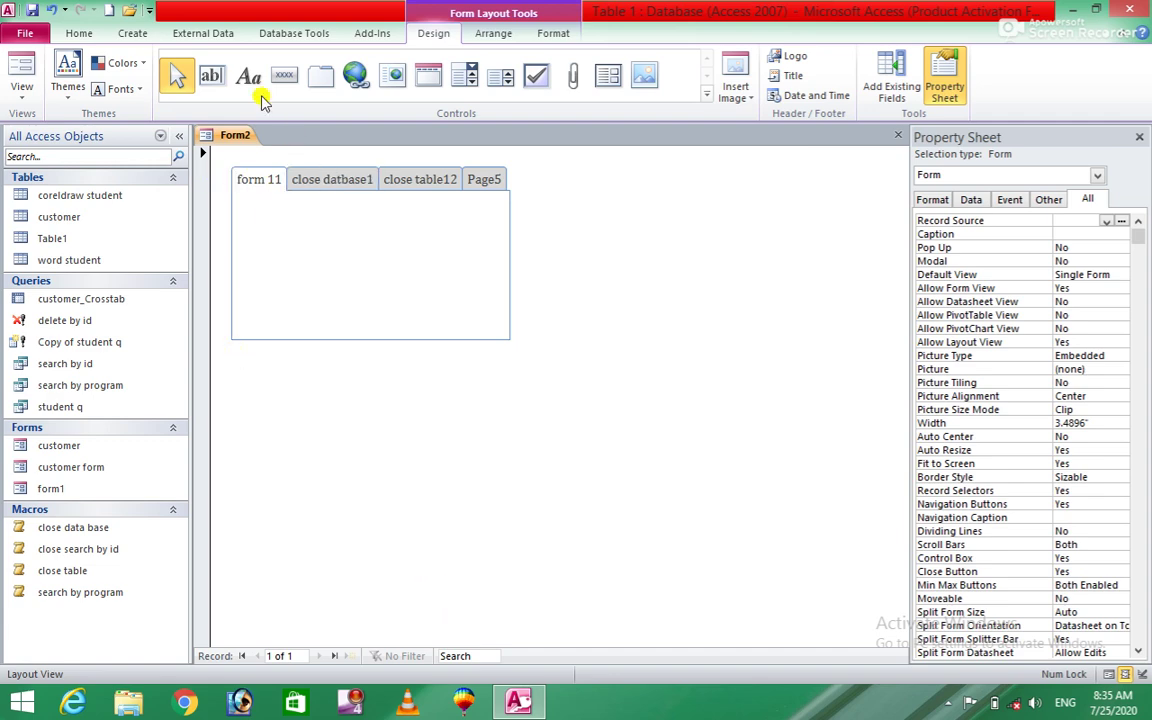
Add a command button to the form 11 page that opens the customer form with all records, labelled with the text Open Form
click(284, 75)
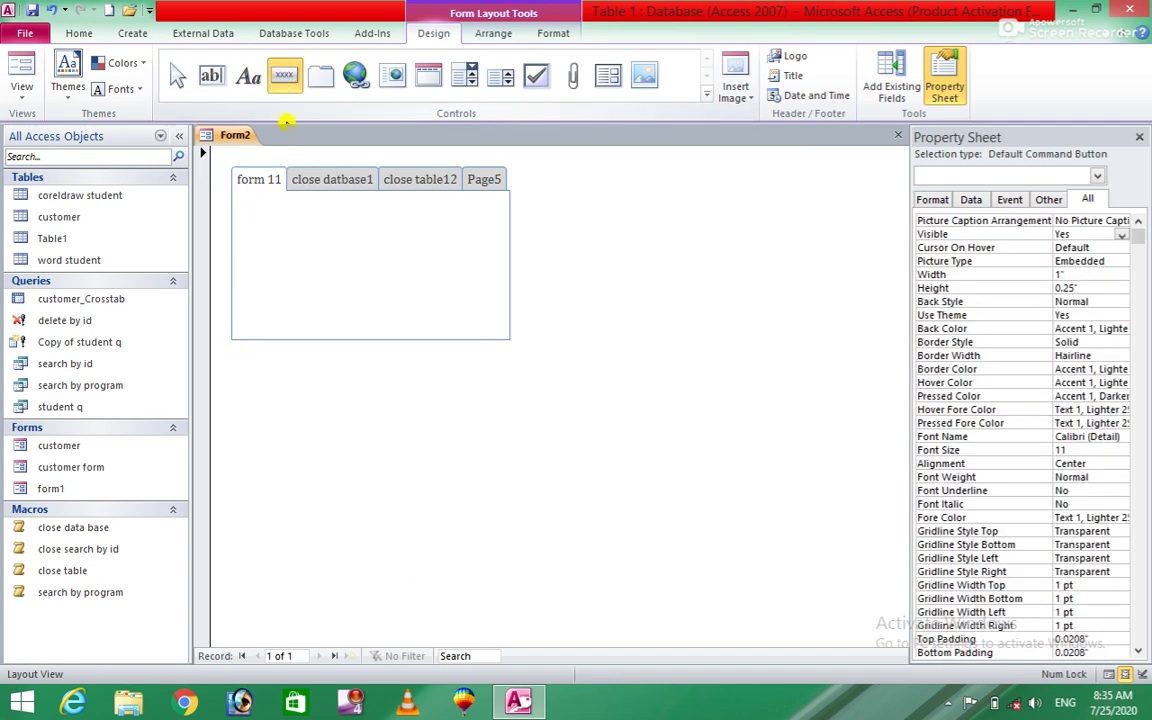
click(331, 251)
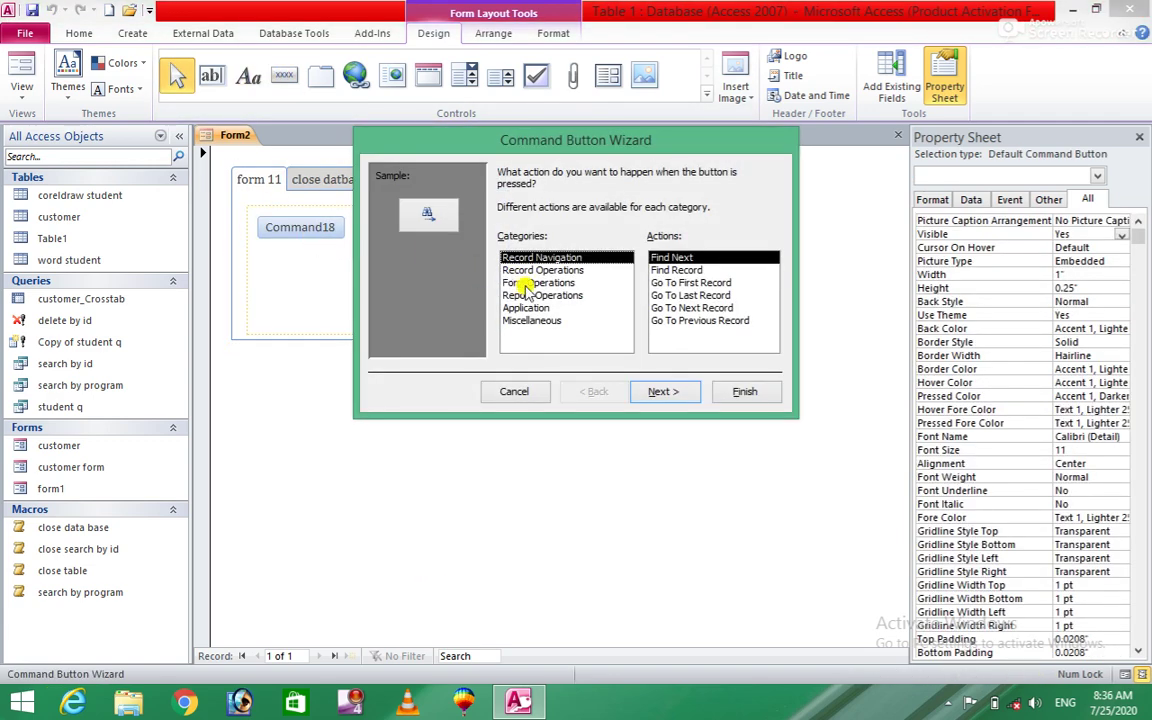
click(526, 284)
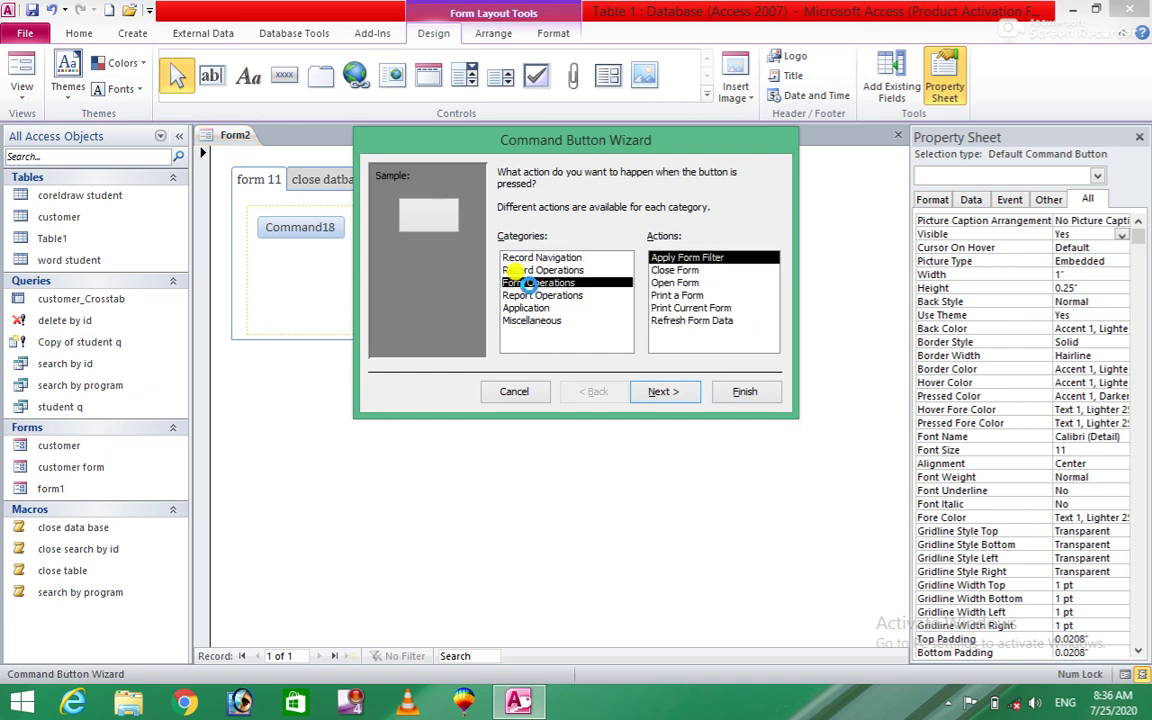
click(676, 284)
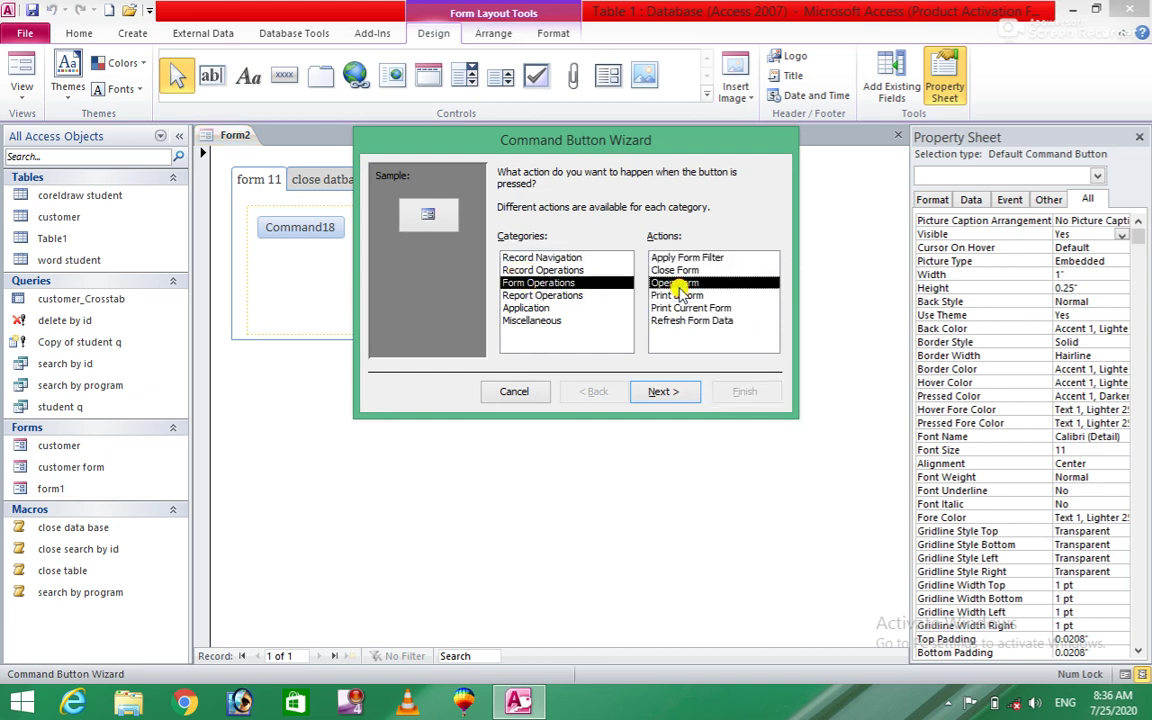
click(665, 393)
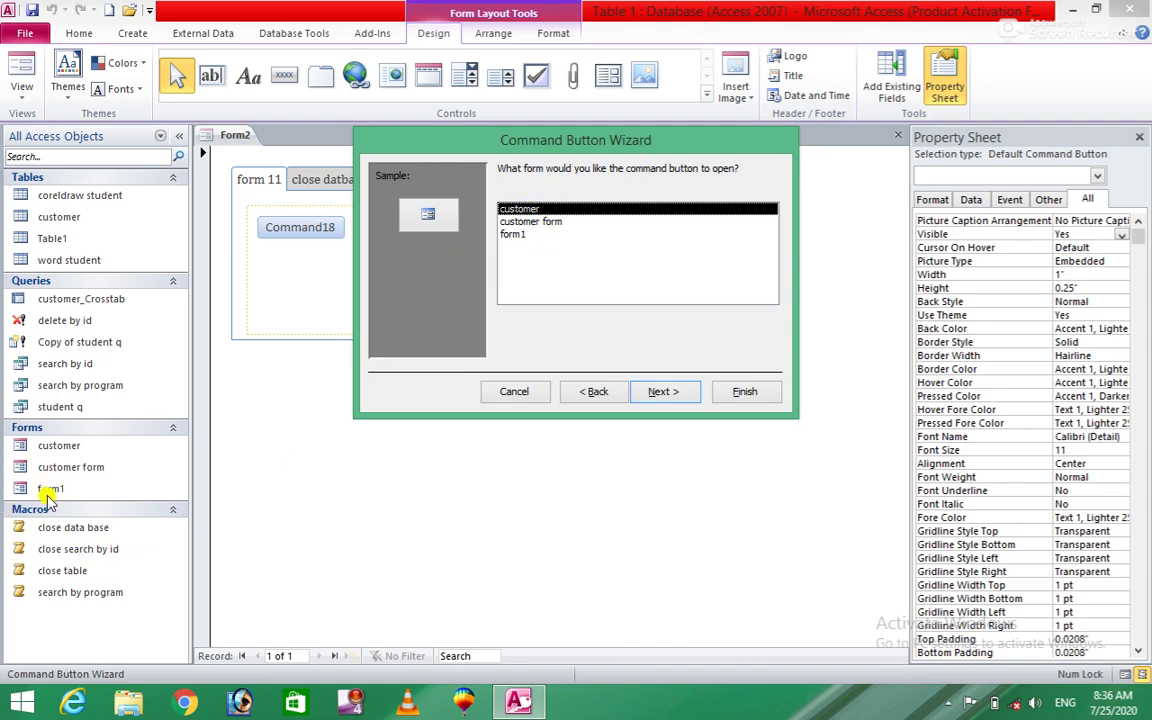
click(653, 394)
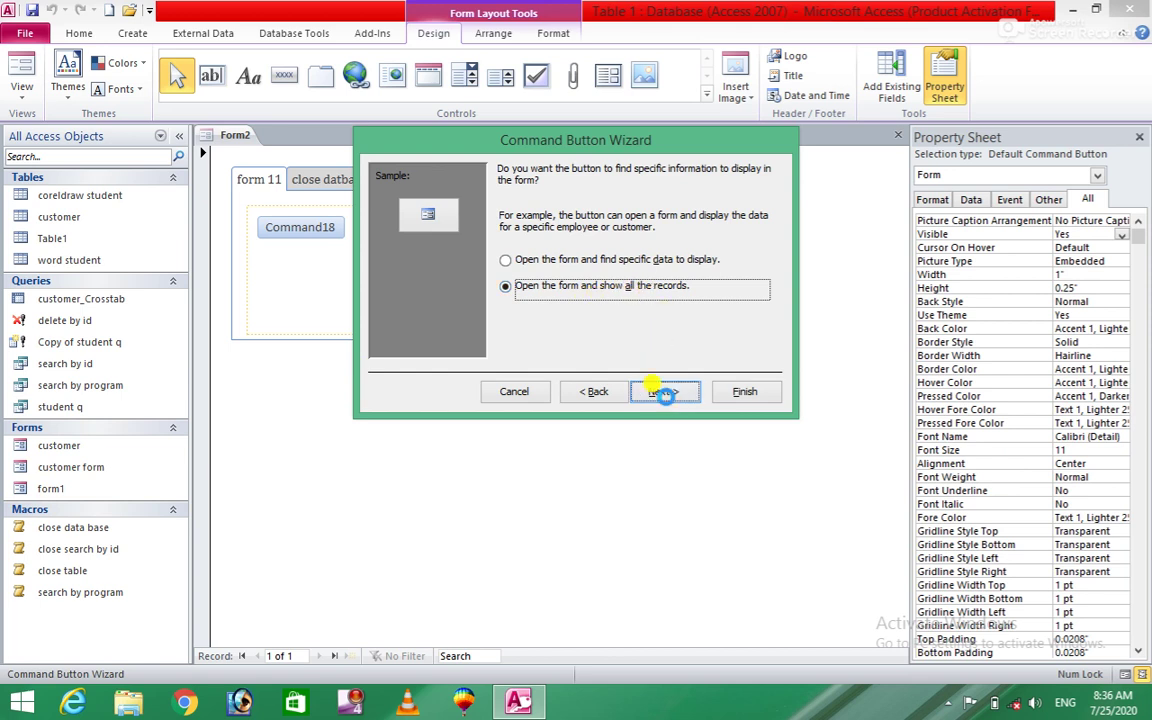
click(665, 393)
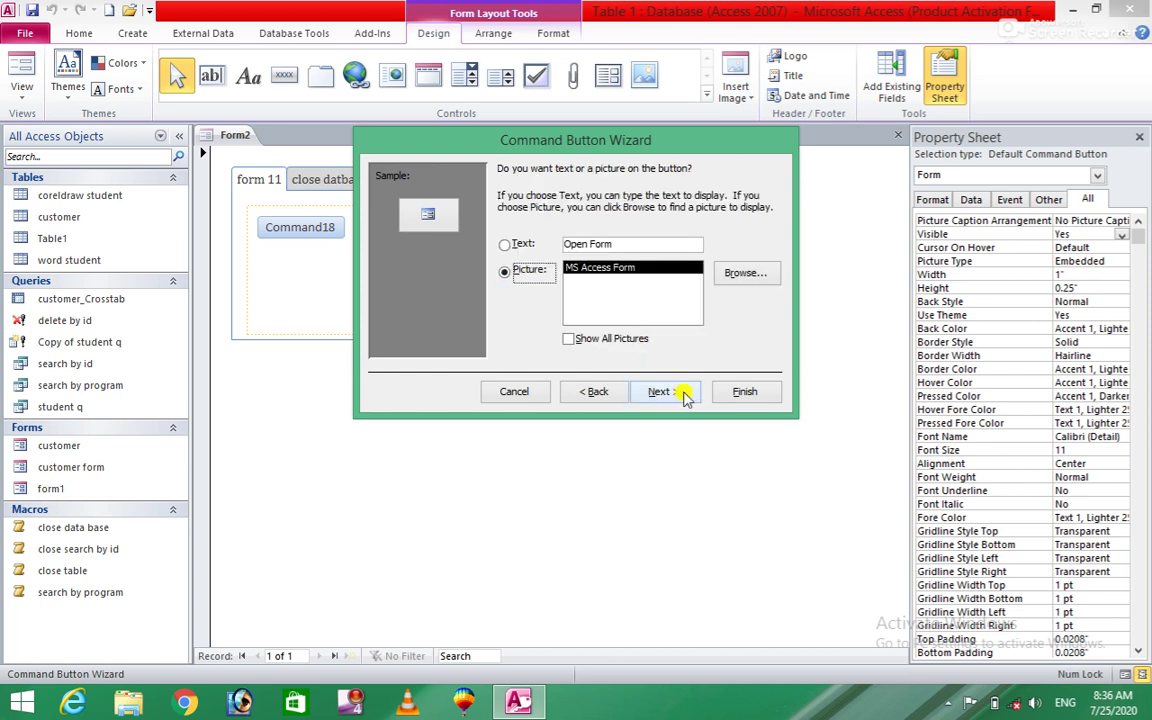
click(507, 245)
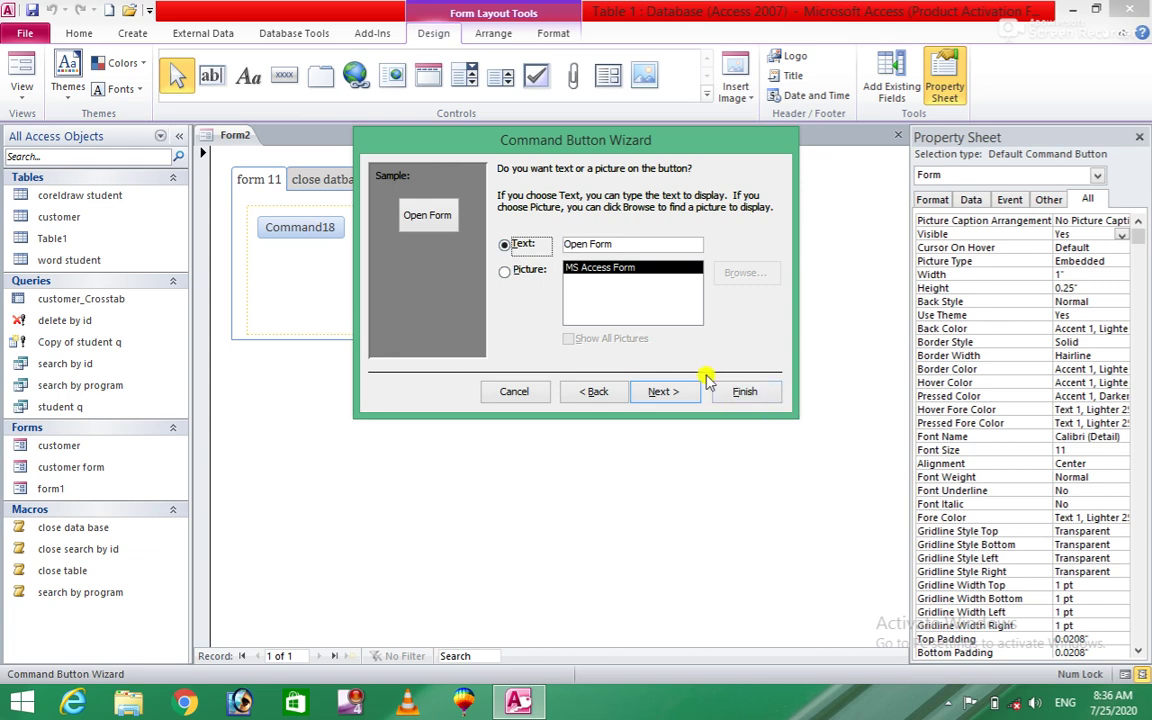
click(742, 391)
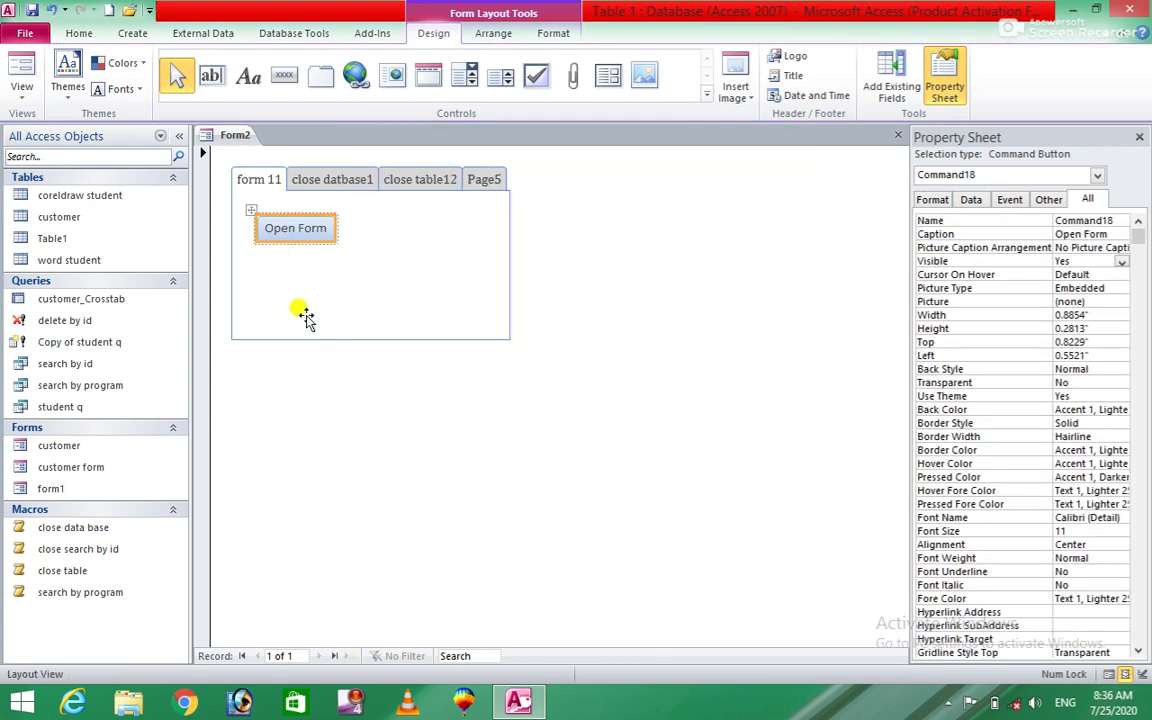
Switch Form2 to Form view, test the Open Form button, and return to Form2
click(20, 65)
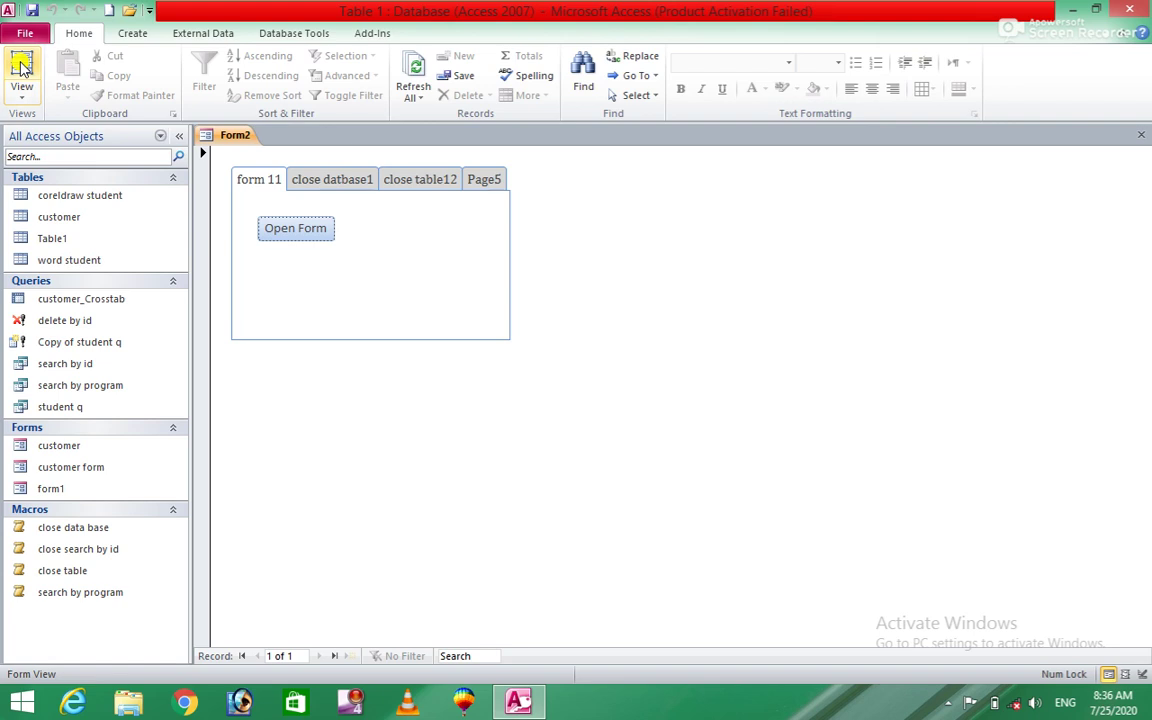
click(283, 225)
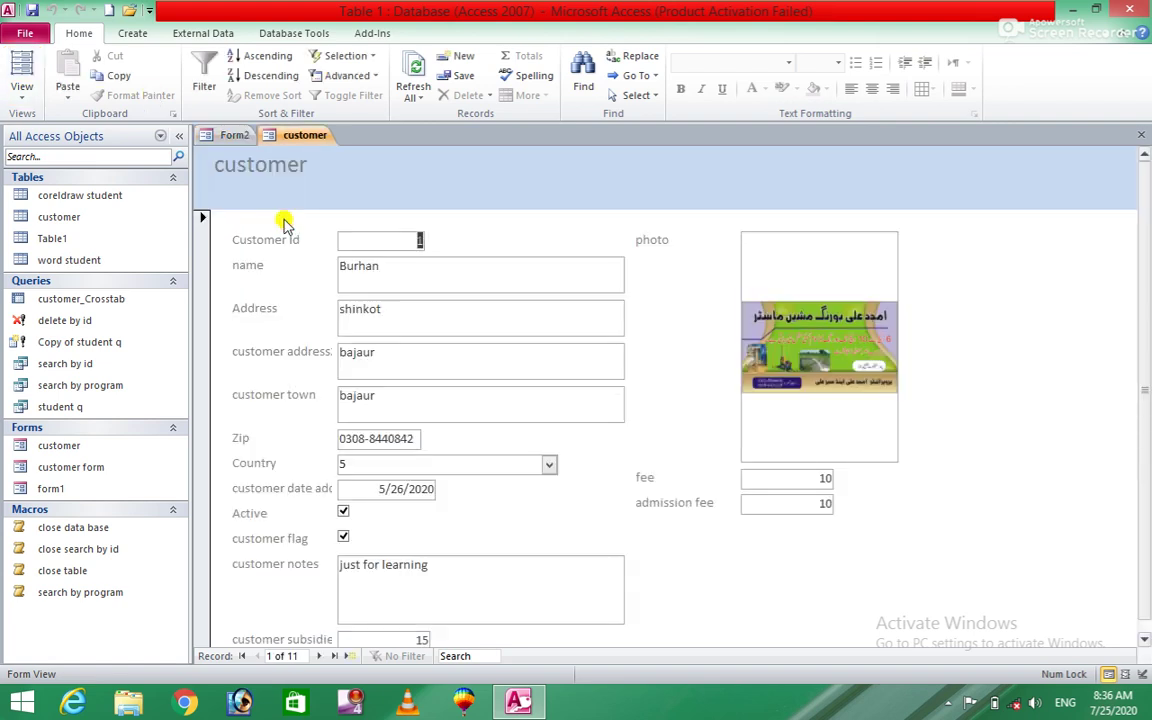
click(234, 135)
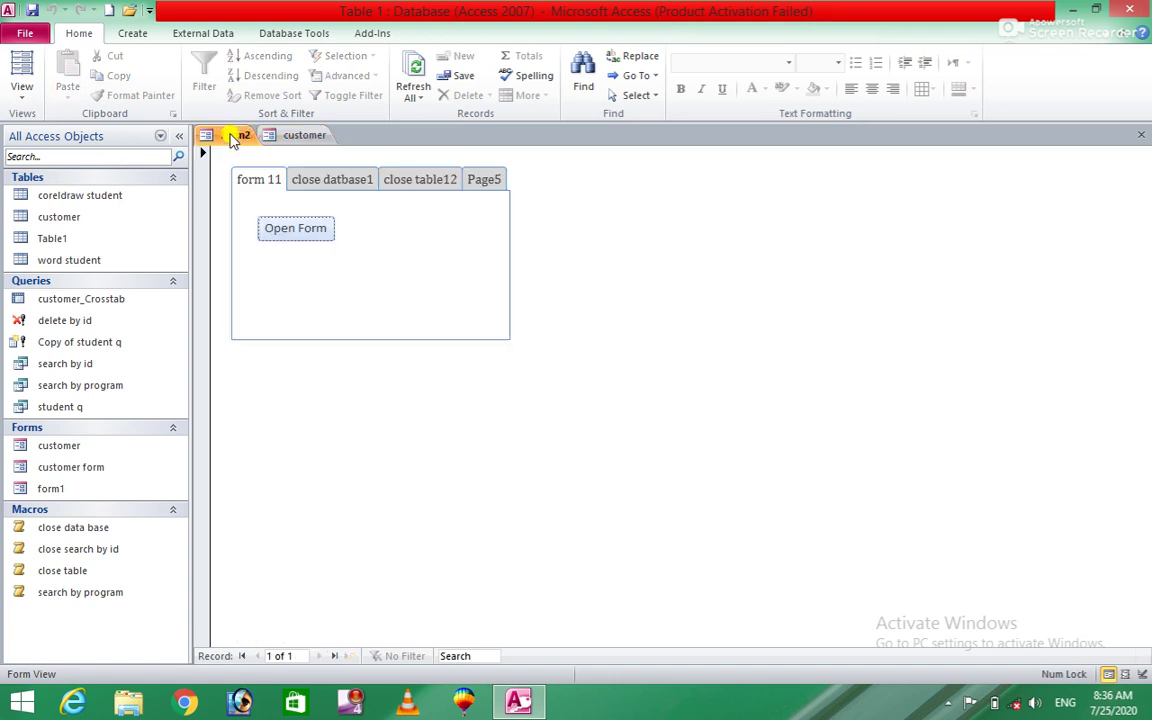
click(341, 182)
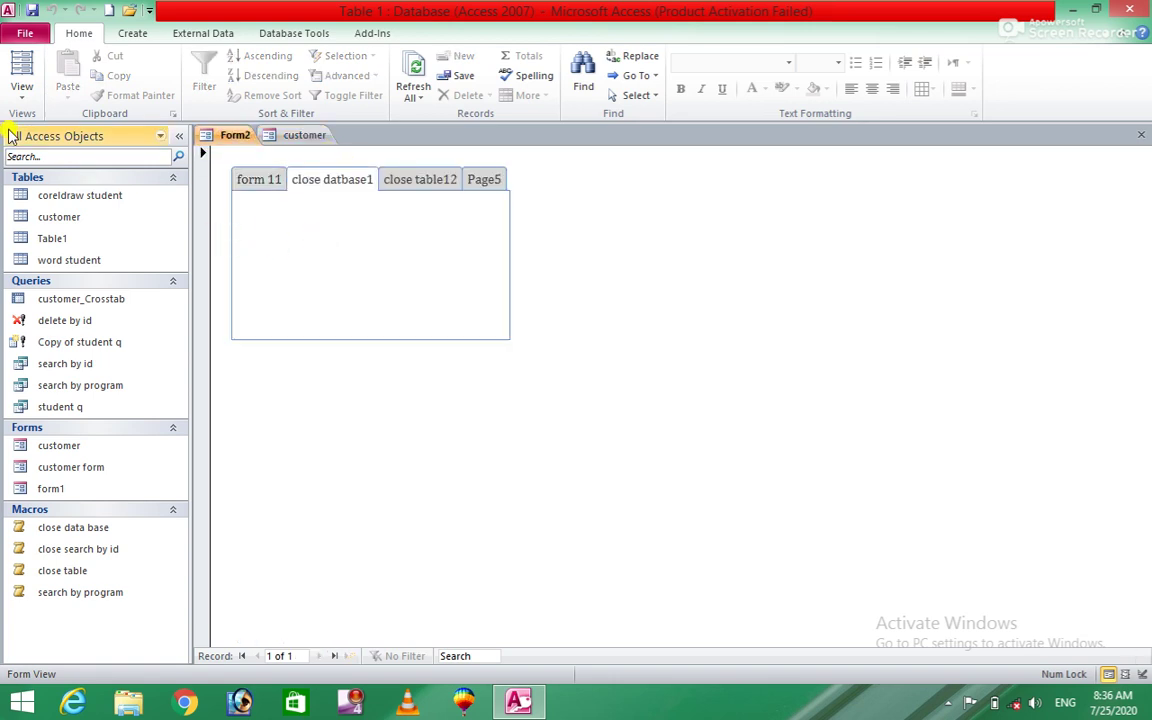
click(132, 33)
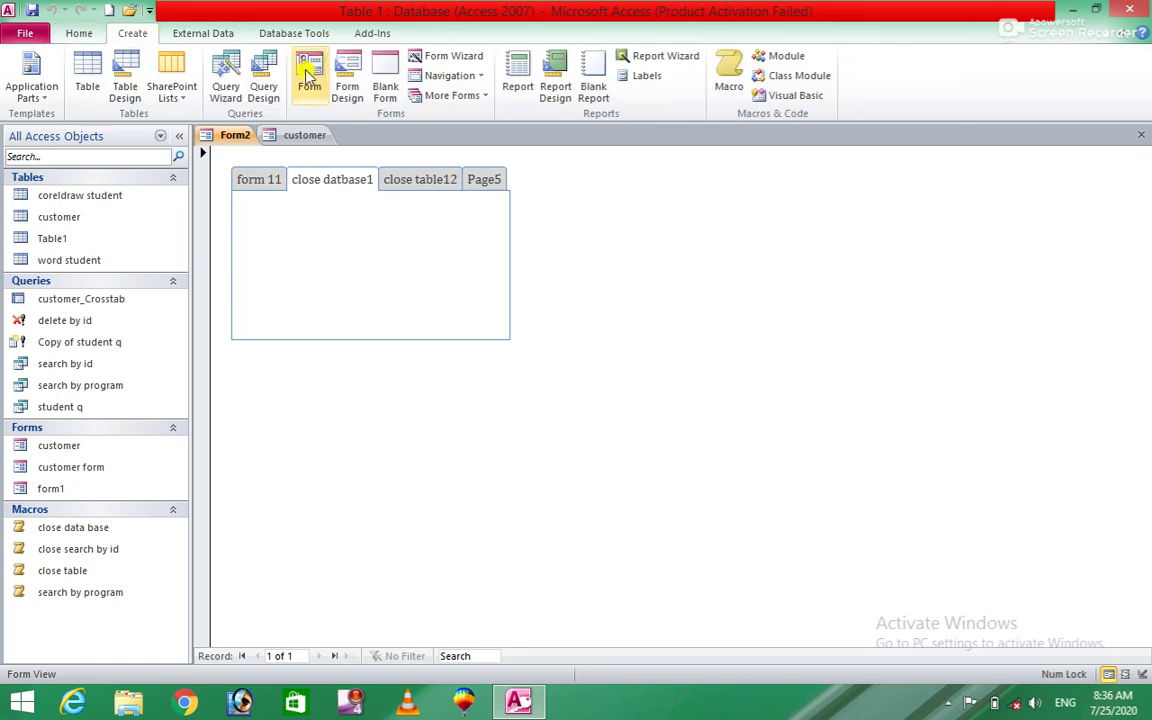
click(221, 28)
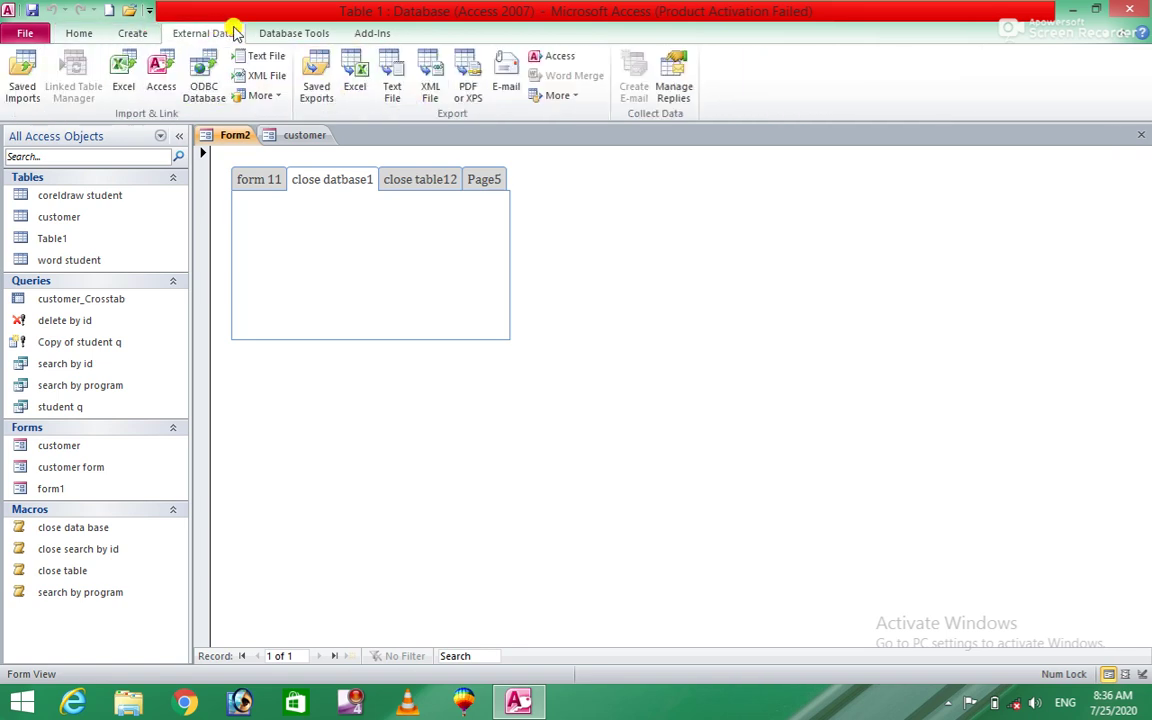
click(280, 31)
click(367, 35)
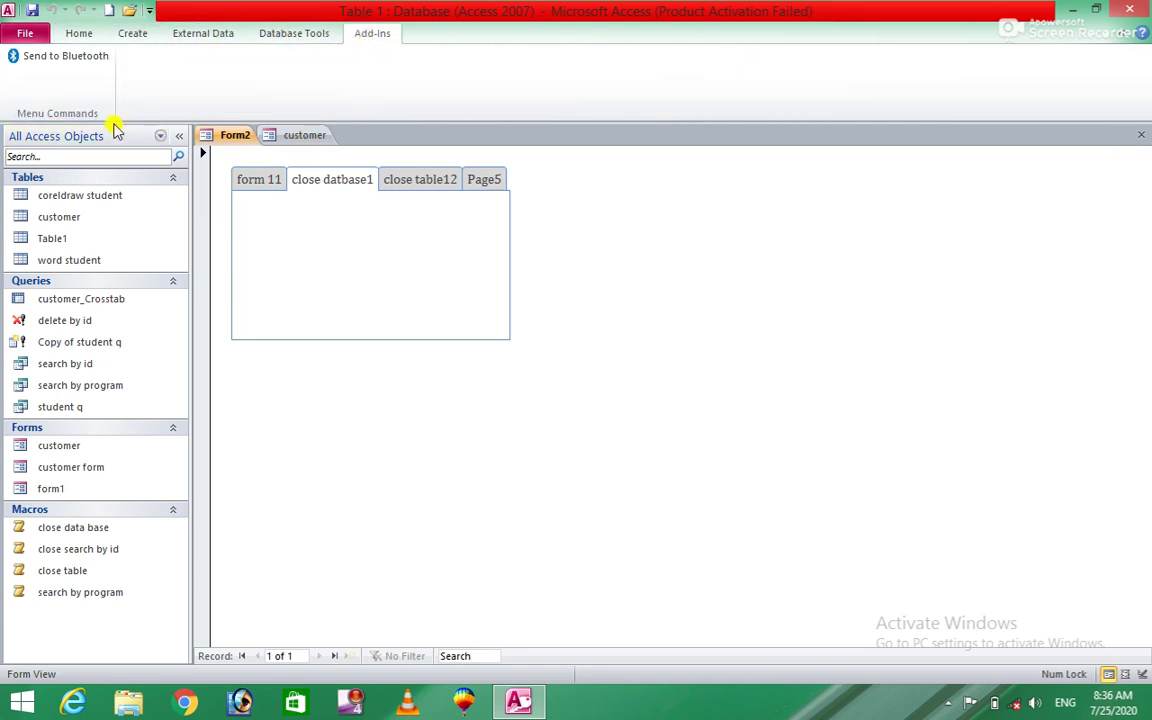
click(75, 35)
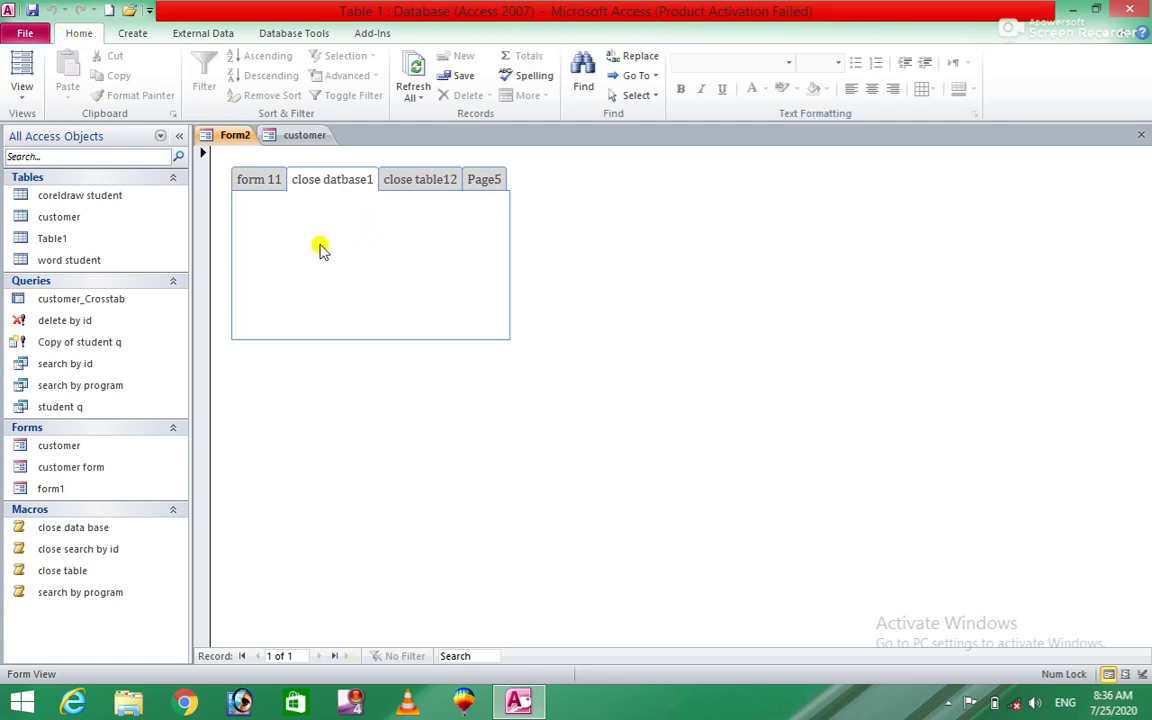
click(262, 186)
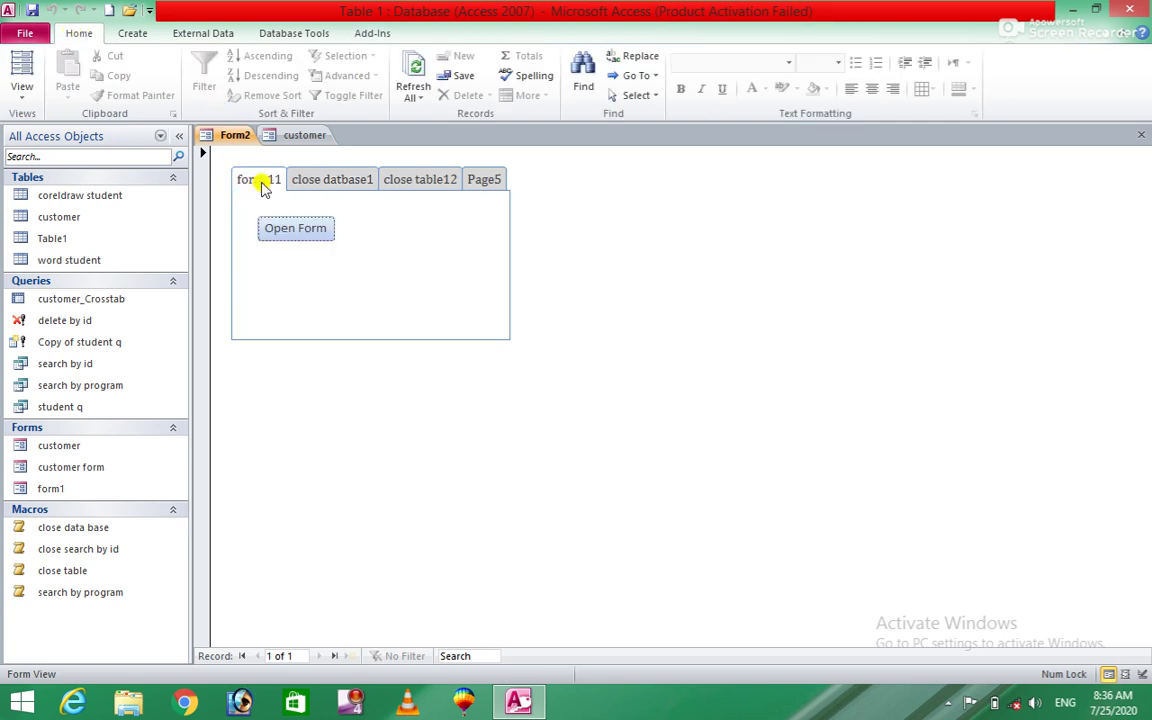
click(143, 35)
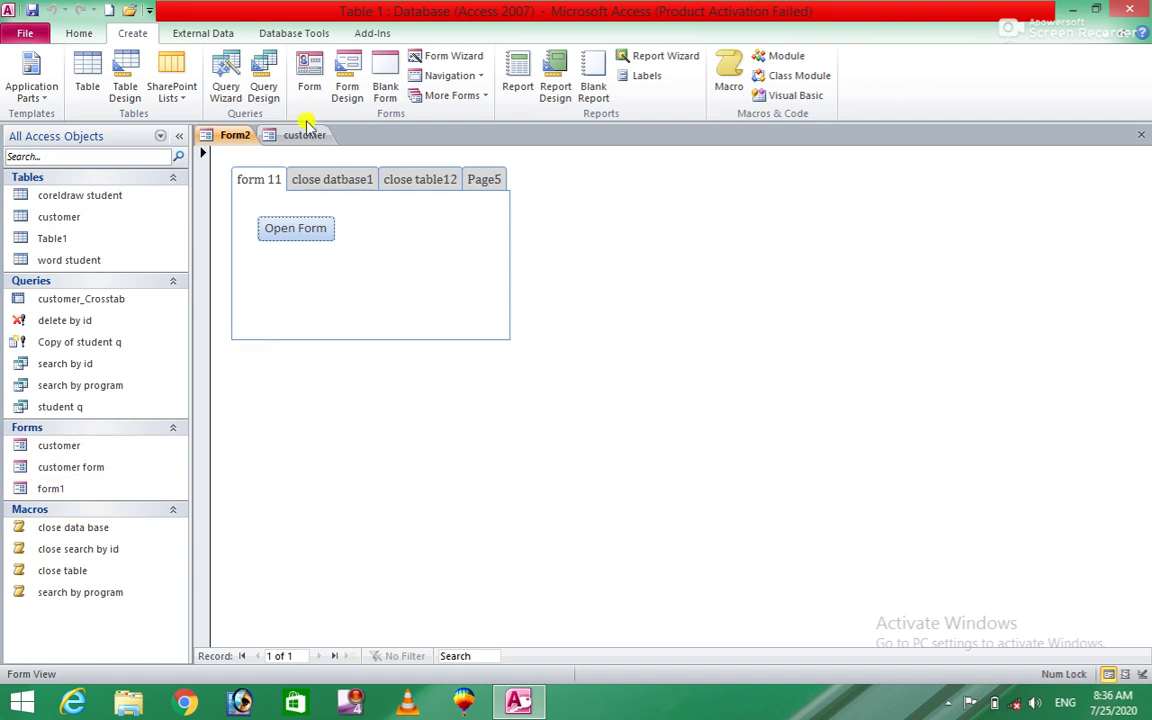
Review the close datbase1, close table12 and Page5 pages of Form2 in Form view
click(338, 184)
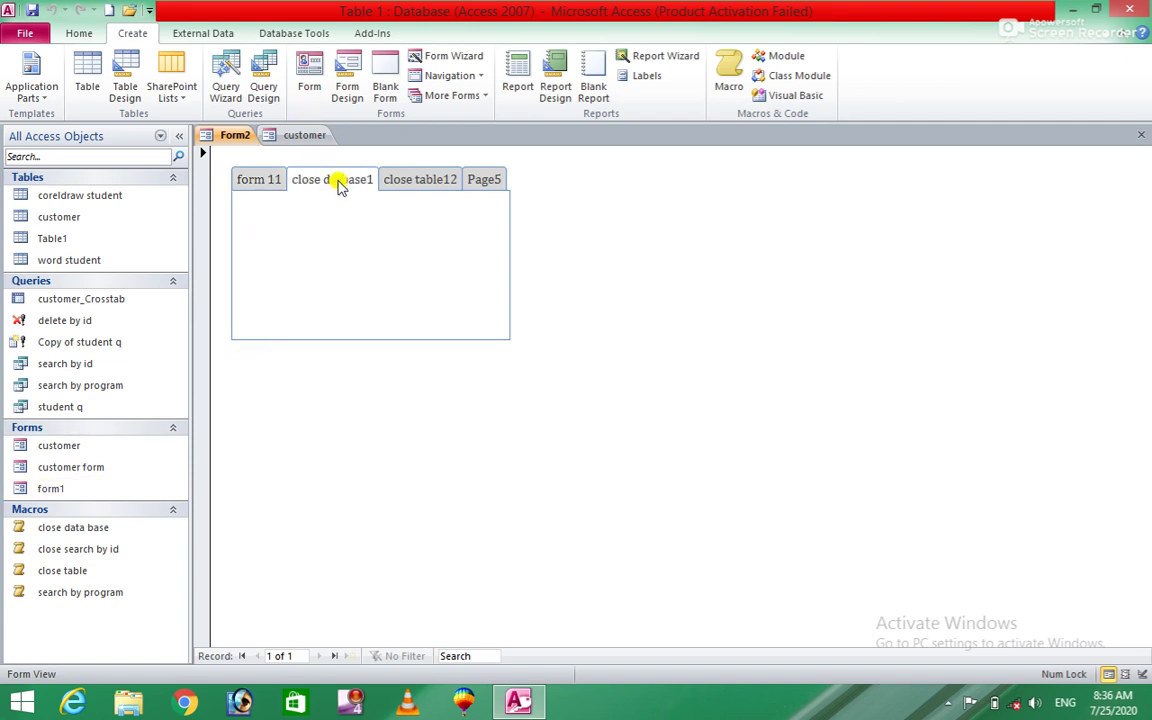
click(437, 182)
click(479, 188)
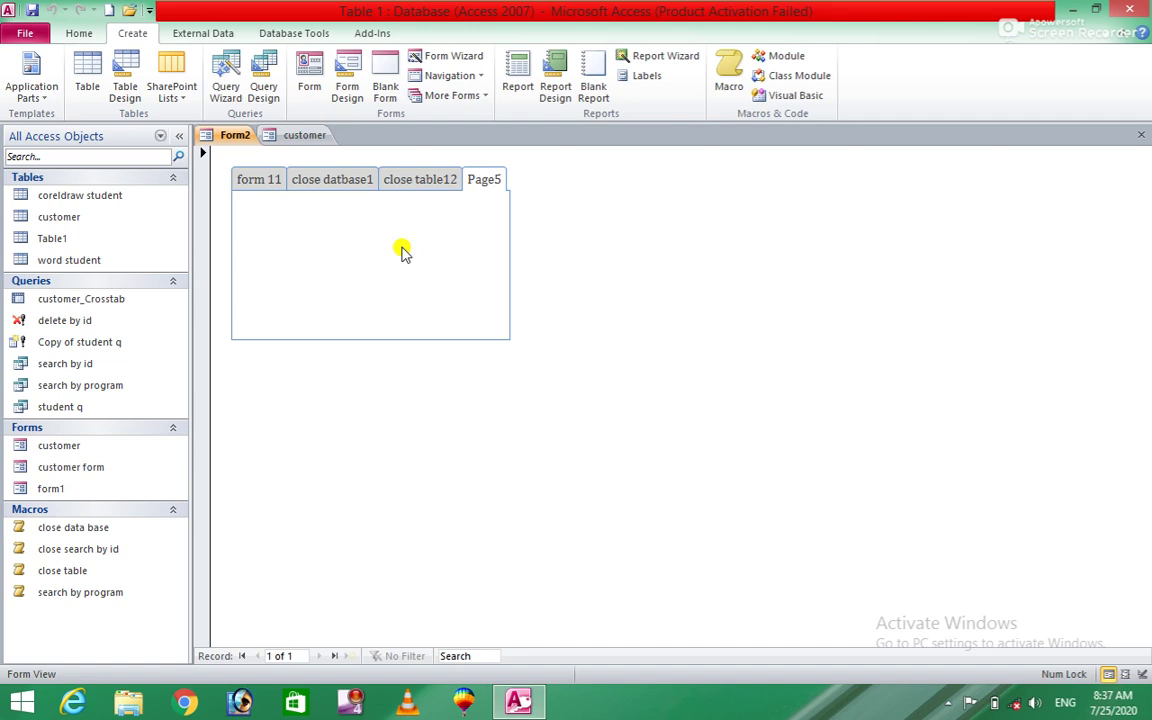
Close Form2, saving its design under the form name table for form, close database etc
click(1141, 135)
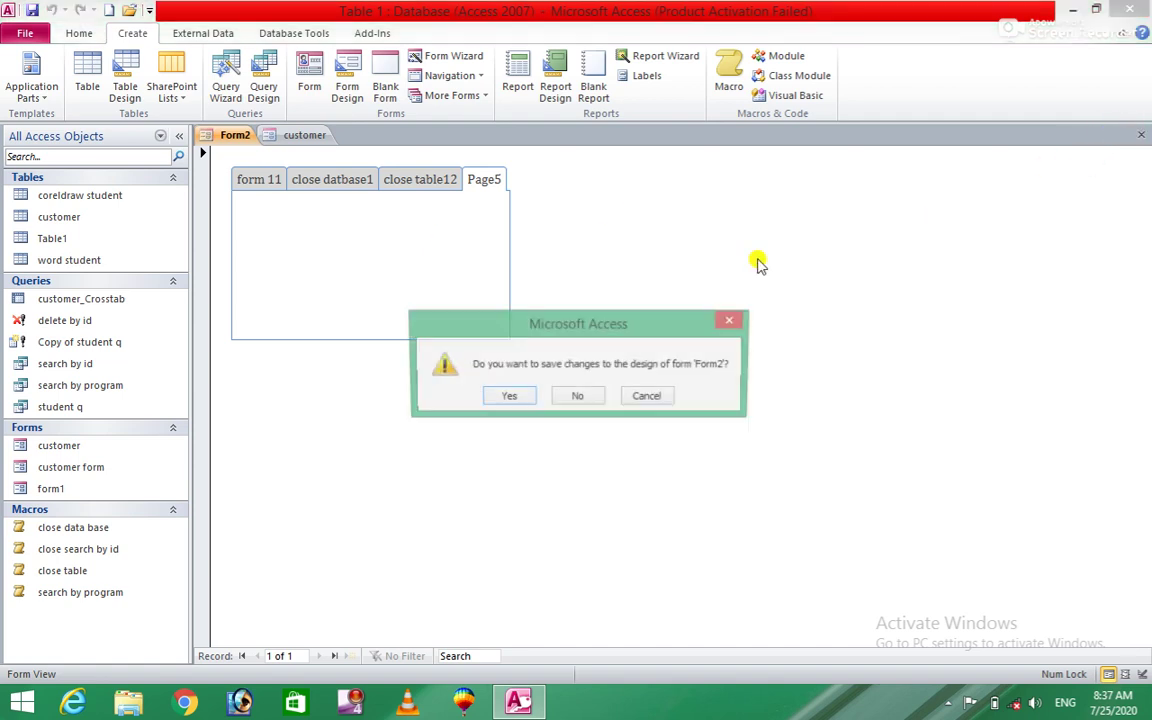
click(510, 398)
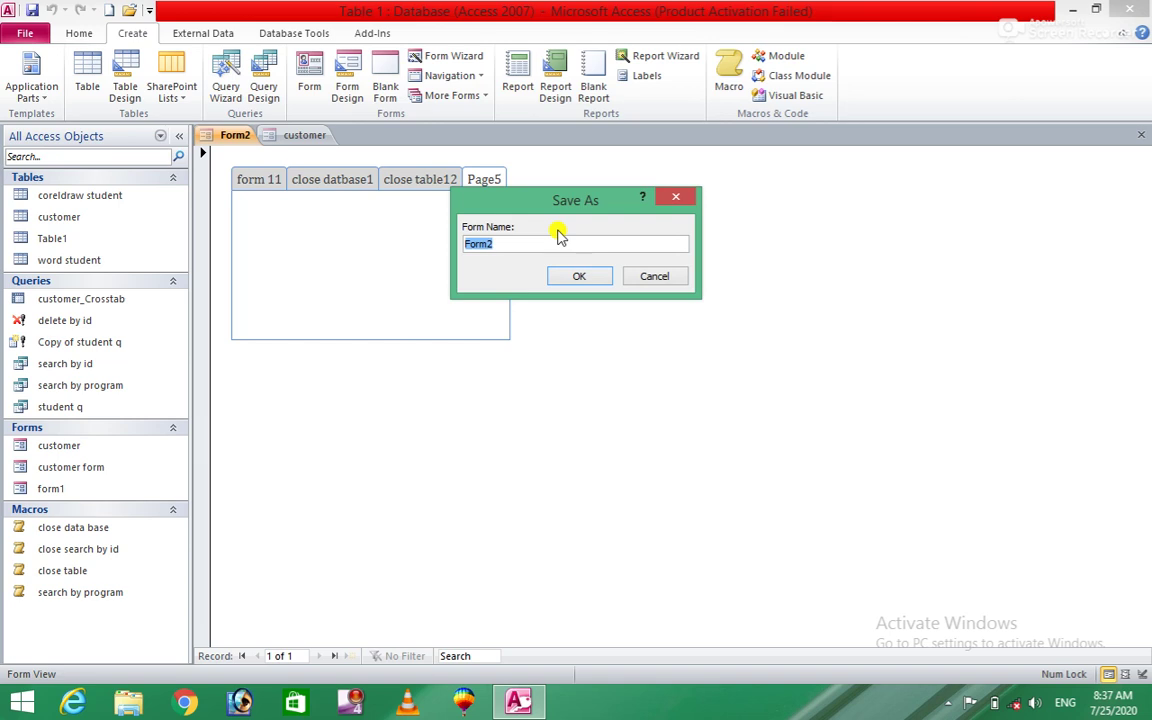
text(table)
text( for )
text(for)
text(ms,)
key(BackSpace)
key(BackSpace)
text(, close dat)
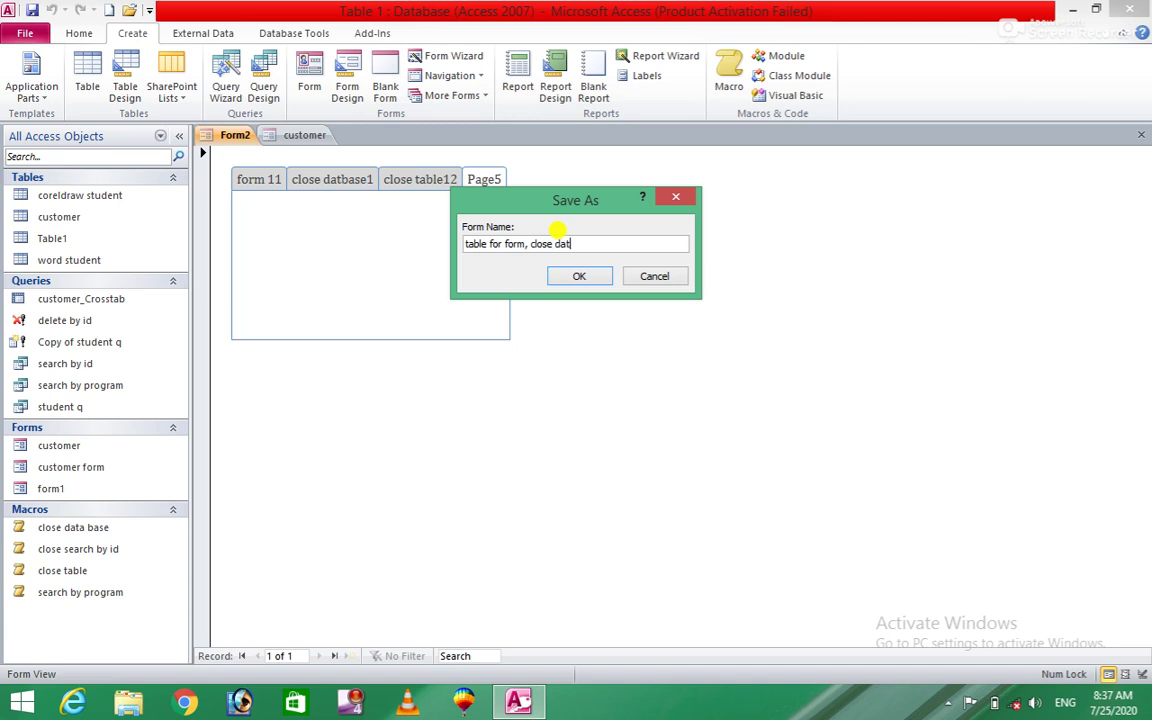
text(abase etc)
click(585, 279)
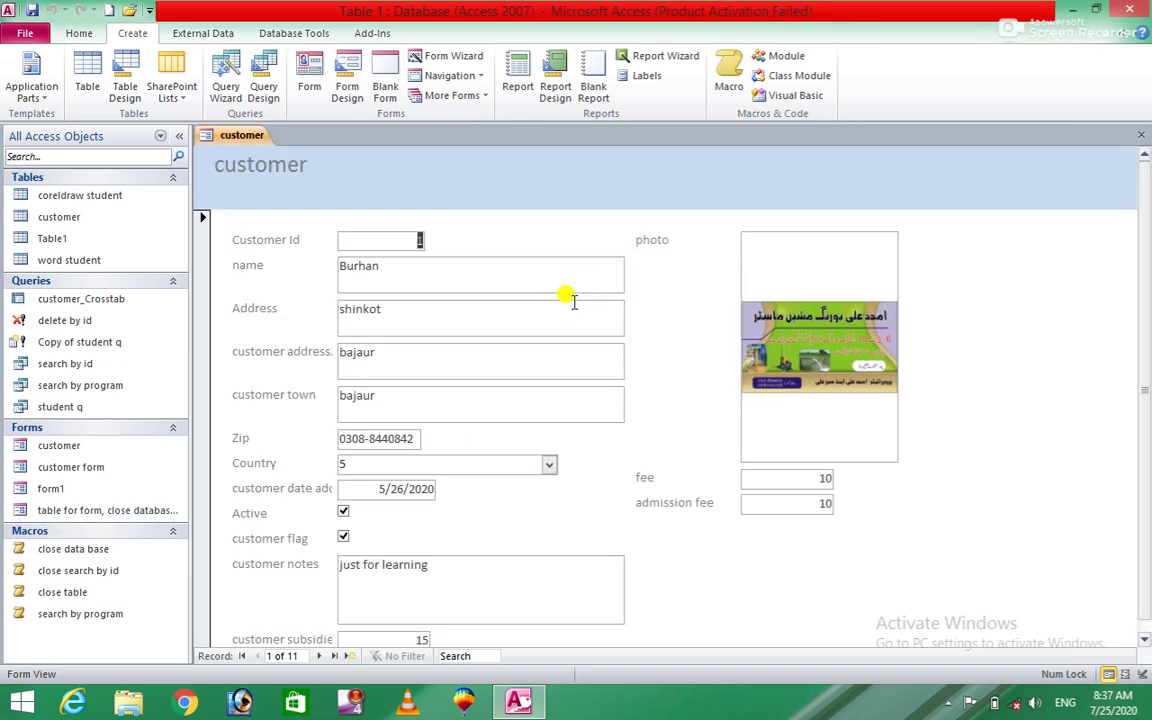
Reopen the saved tabbed form and check its close datbase1 and form 11 pages
double_click(108, 512)
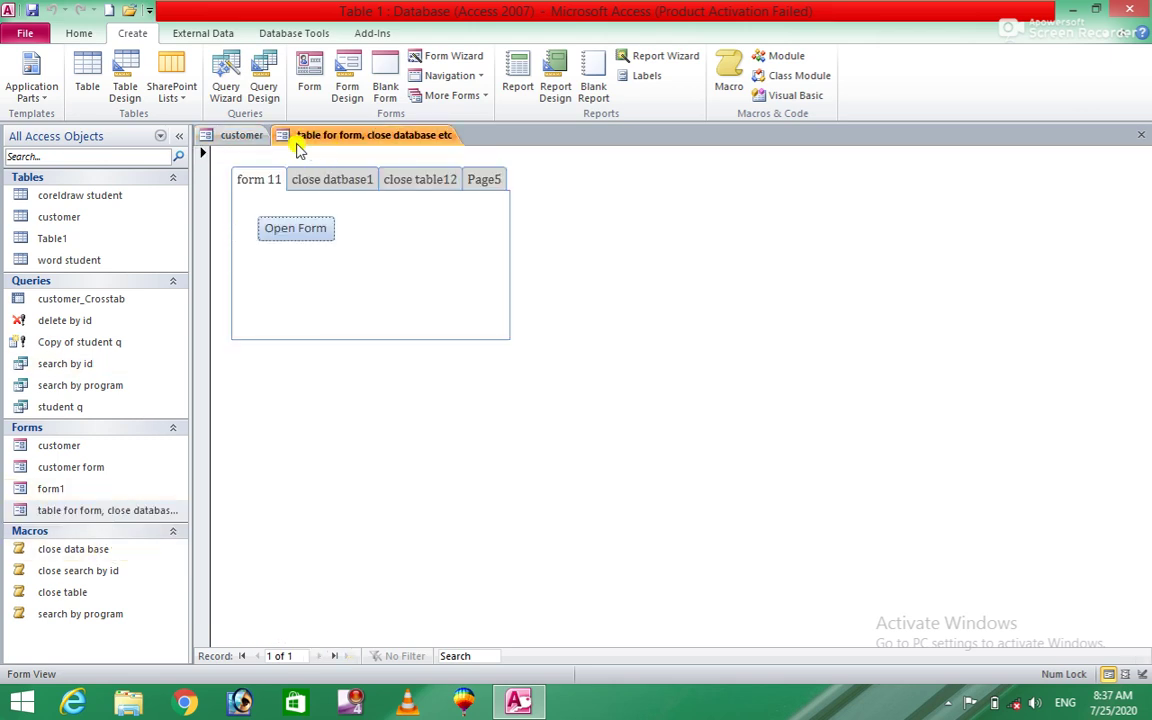
click(350, 180)
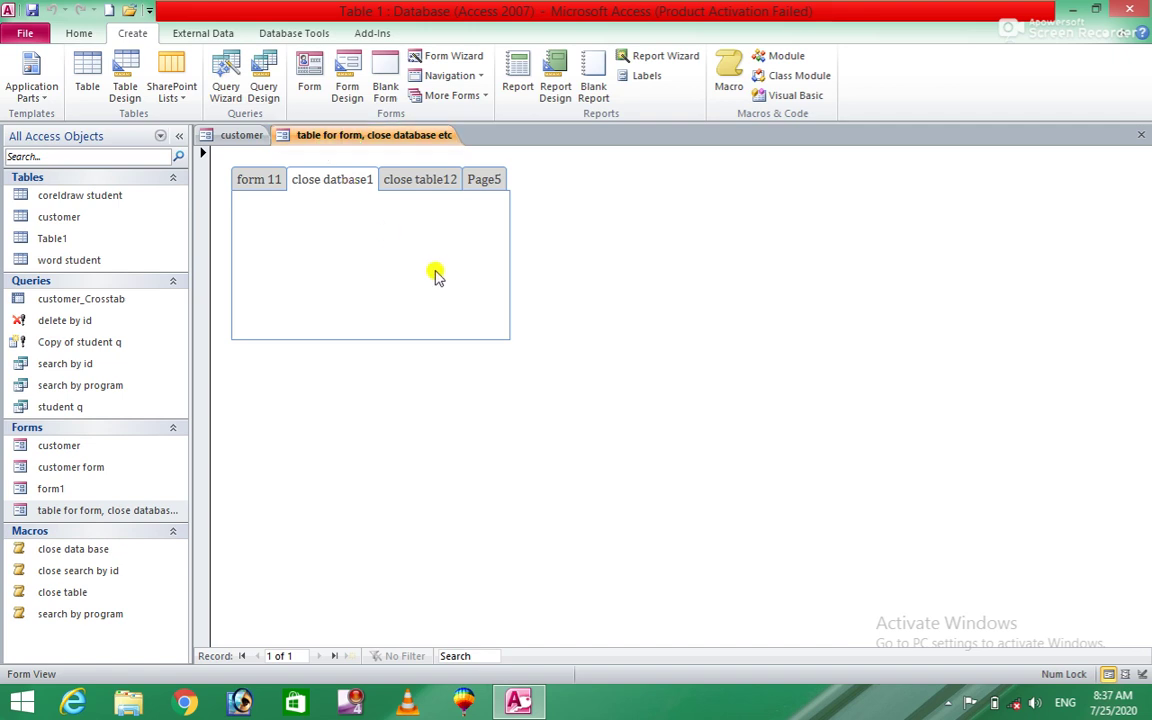
click(266, 187)
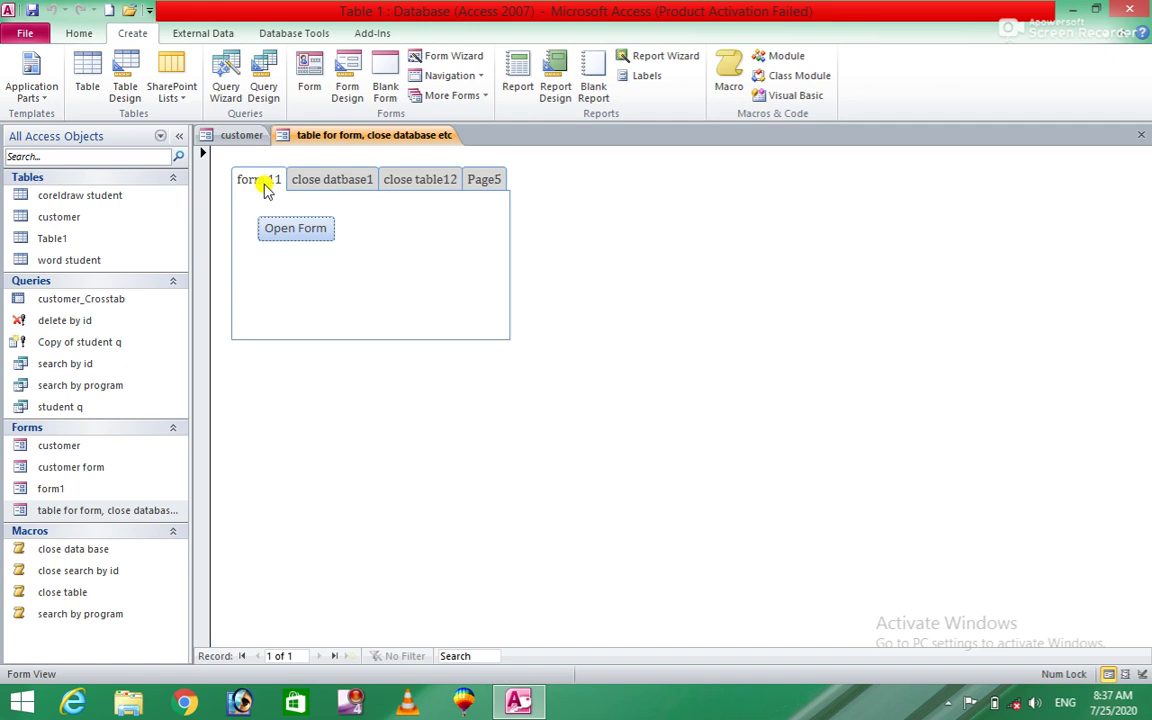